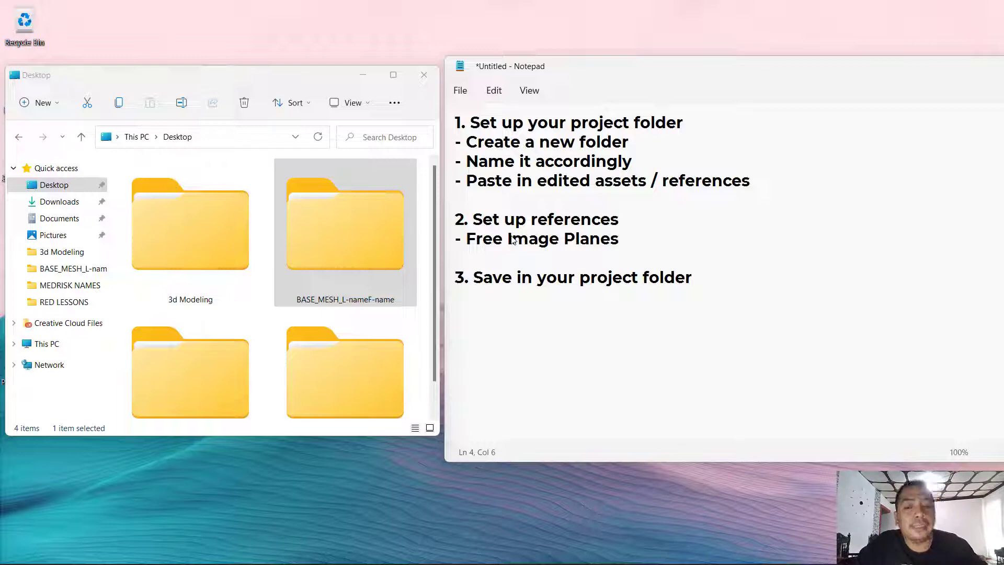
Select the BASE_MESH_L-nameF-name project folder, leaving its name unchanged.
{"action": "left_click", "coordinate": [325, 233]}
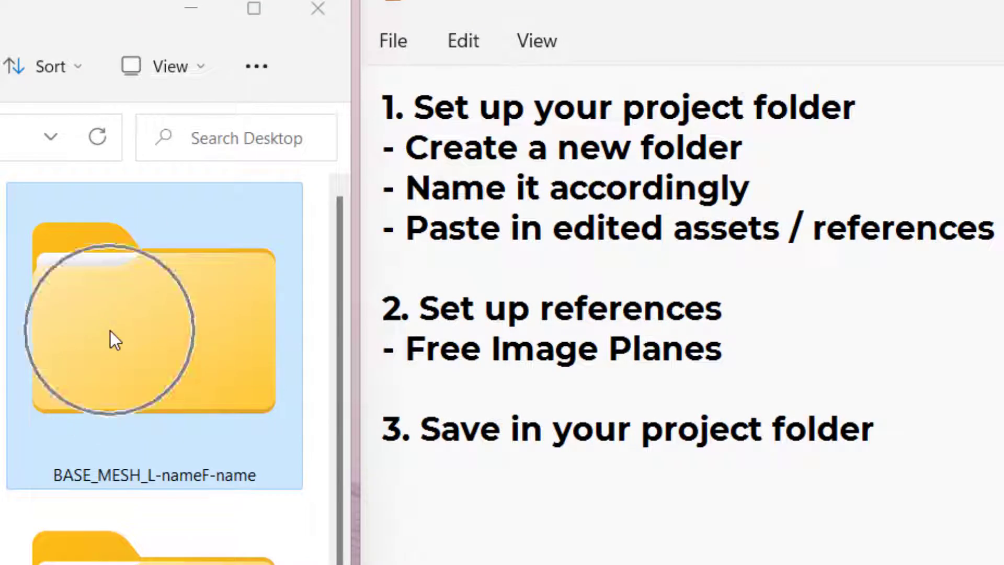
{"action": "left_click", "coordinate": [115, 340]}
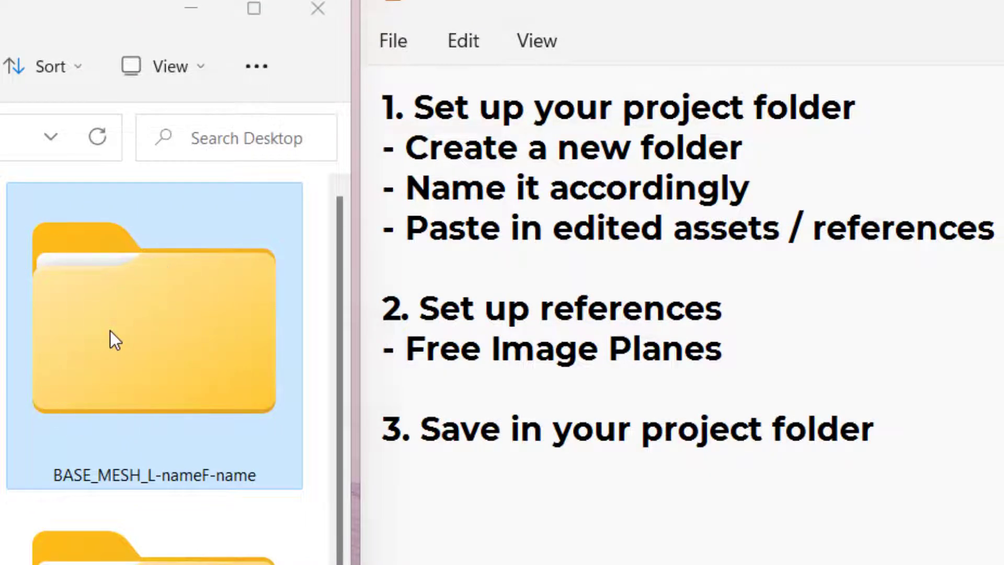
{"action": "left_click", "coordinate": [802, 230]}
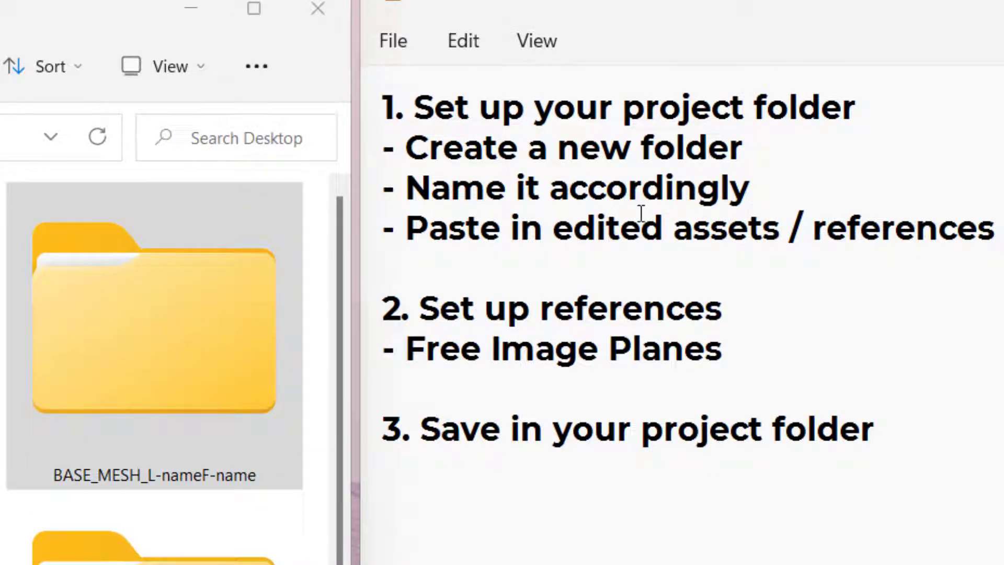
{"action": "left_click", "coordinate": [248, 455]}
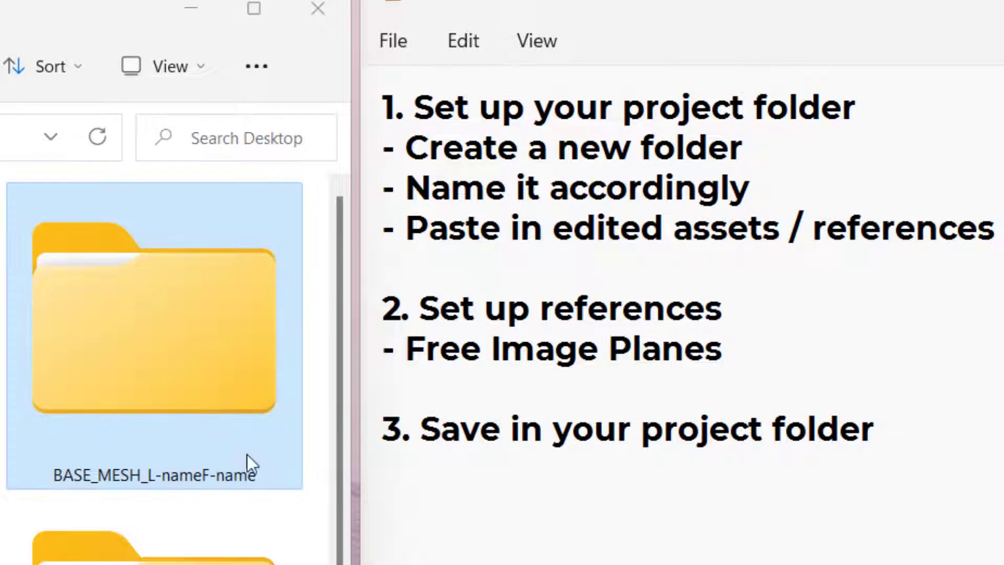
{"action": "left_click", "coordinate": [161, 472]}
{"action": "left_click", "coordinate": [161, 472]}
{"action": "left_click", "coordinate": [159, 462]}
Open the BASE_MESH_L-nameF-name folder and view HUMAN BACK in the image viewer.
{"action": "double_click", "coordinate": [229, 330]}
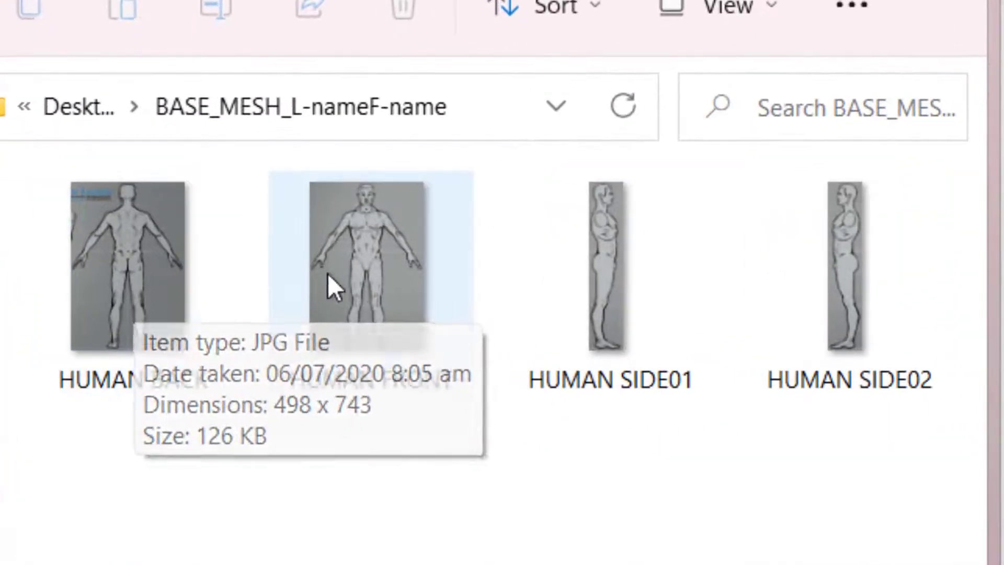
{"action": "left_click", "coordinate": [219, 269]}
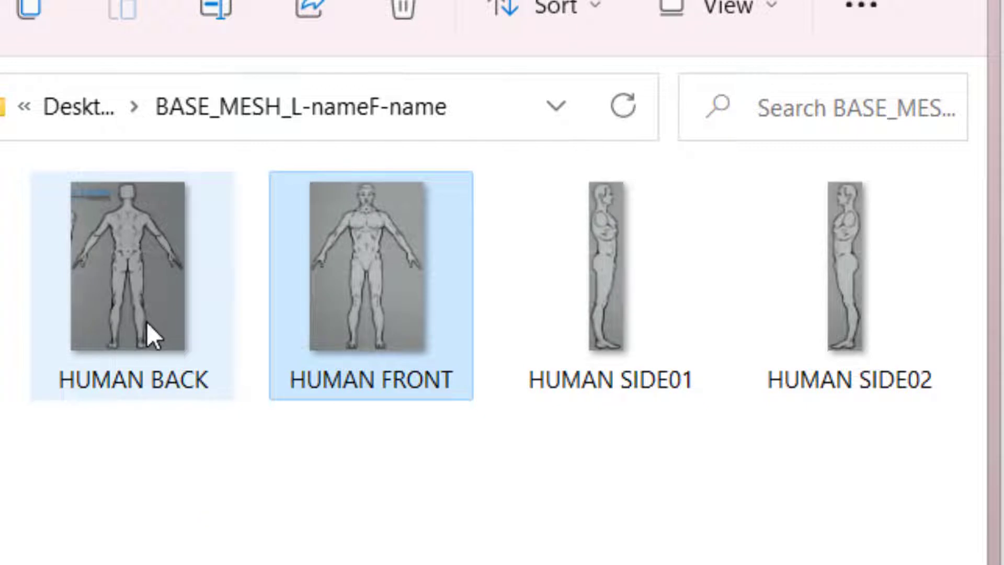
{"action": "mouse_move", "coordinate": [146, 321]}
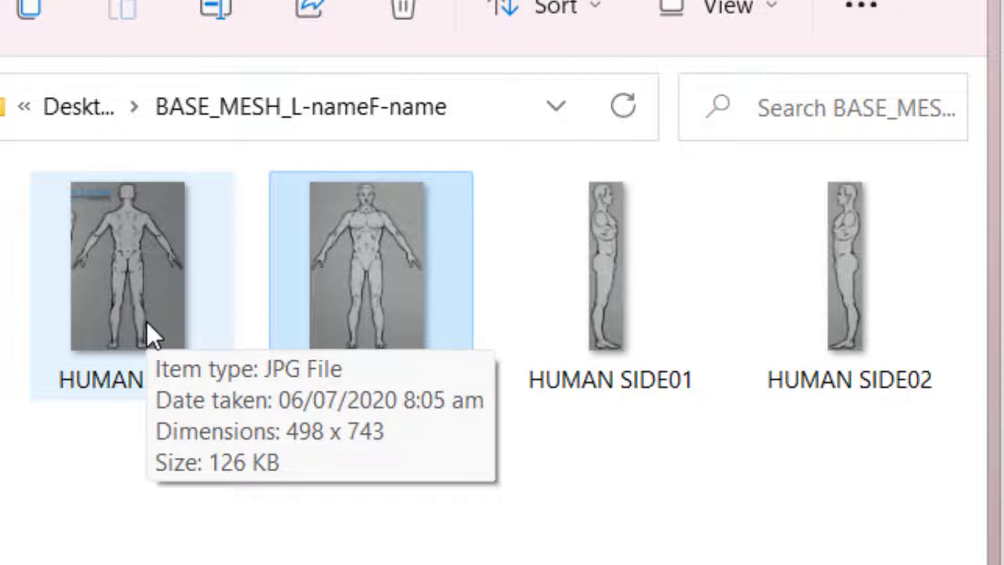
{"action": "double_click", "coordinate": [146, 321]}
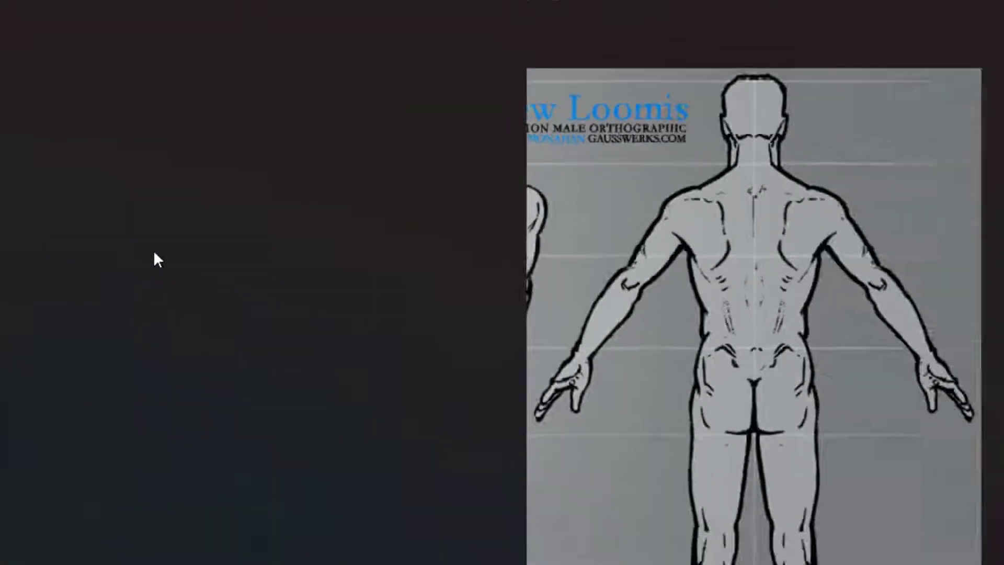
Compare the HUMAN FRONT and HUMAN BACK reference images.
{"action": "key", "text": "Right"}
{"action": "key", "text": "Left"}
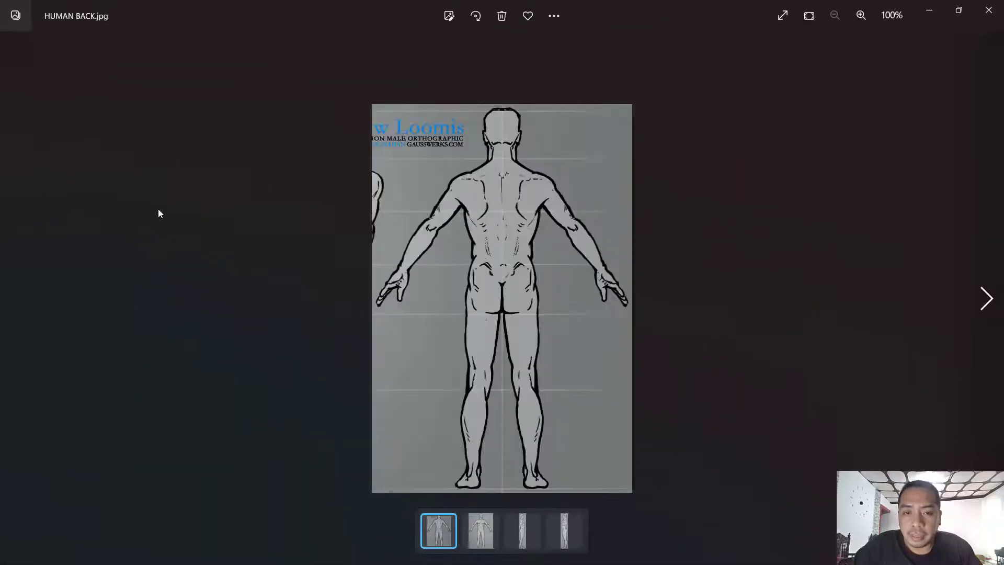
{"action": "key", "text": "Right"}
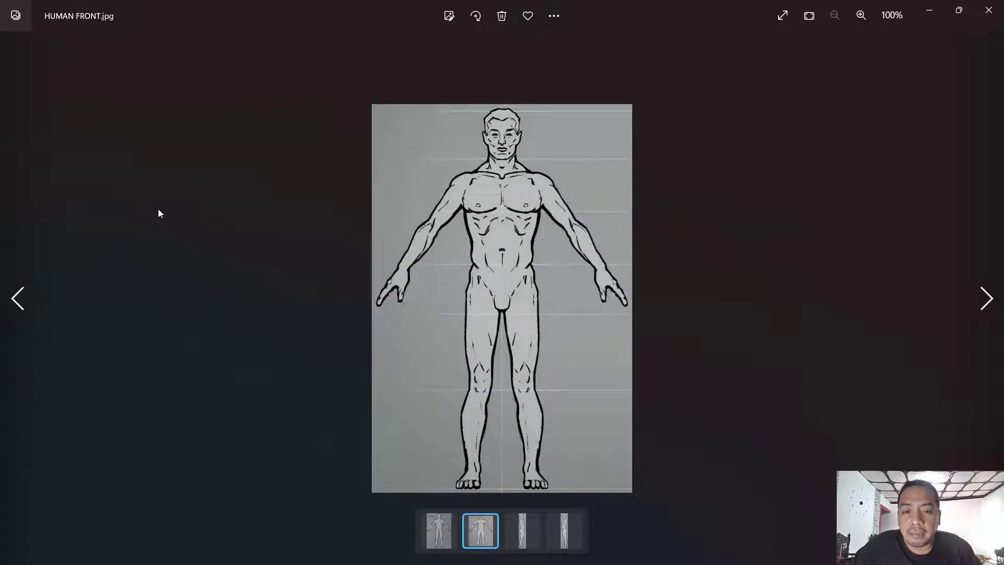
{"action": "key", "text": "Left"}
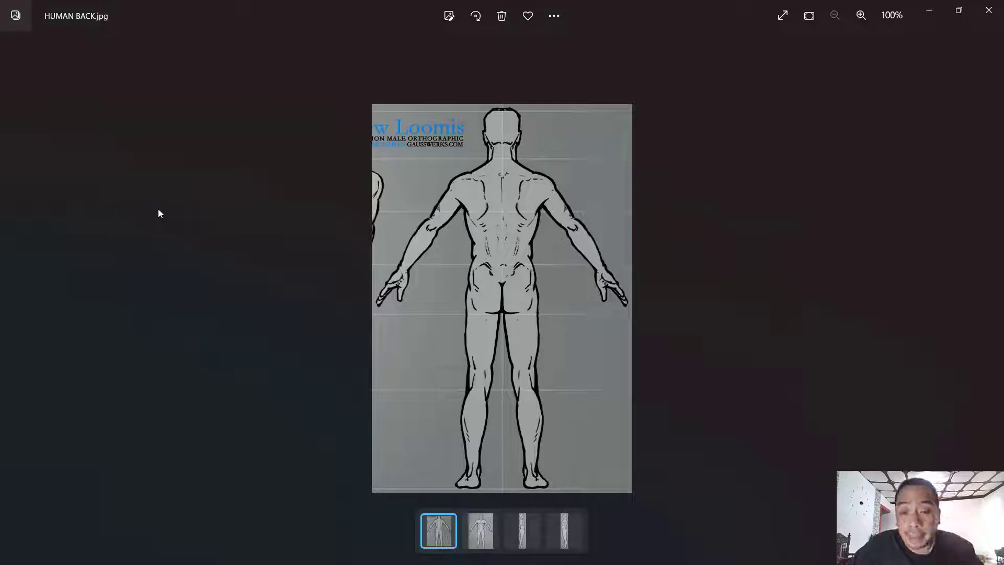
{"action": "key", "text": "Right"}
{"action": "key", "text": "Left"}
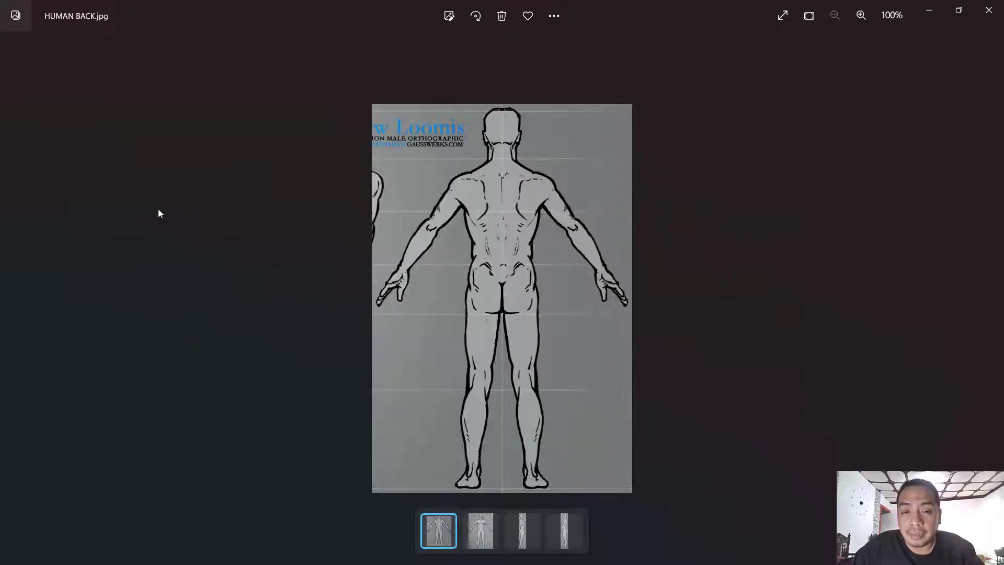
{"action": "key", "text": "Right"}
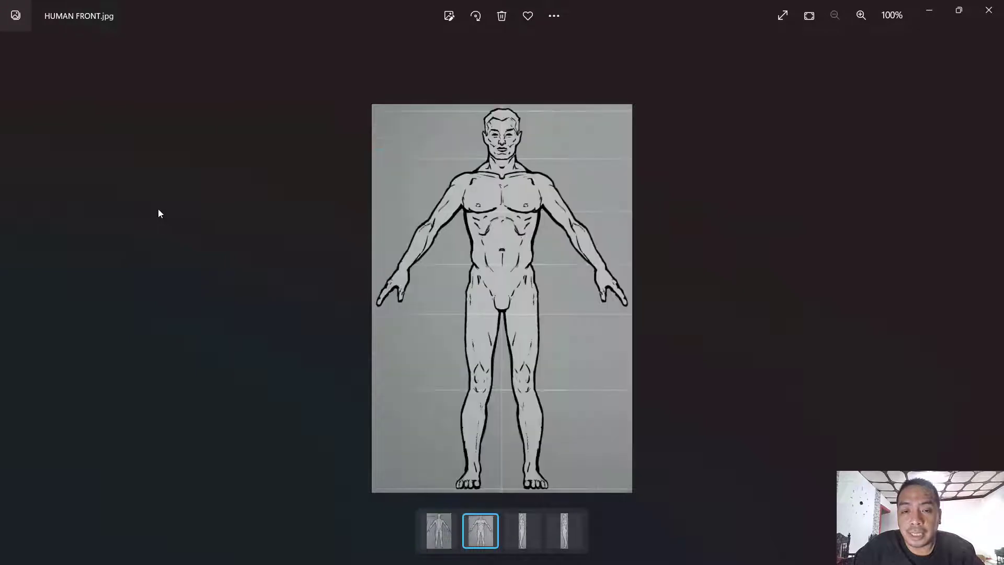
{"action": "key", "text": "Left"}
{"action": "key", "text": "Right"}
{"action": "key", "text": "Left"}
{"action": "key", "text": "Right"}
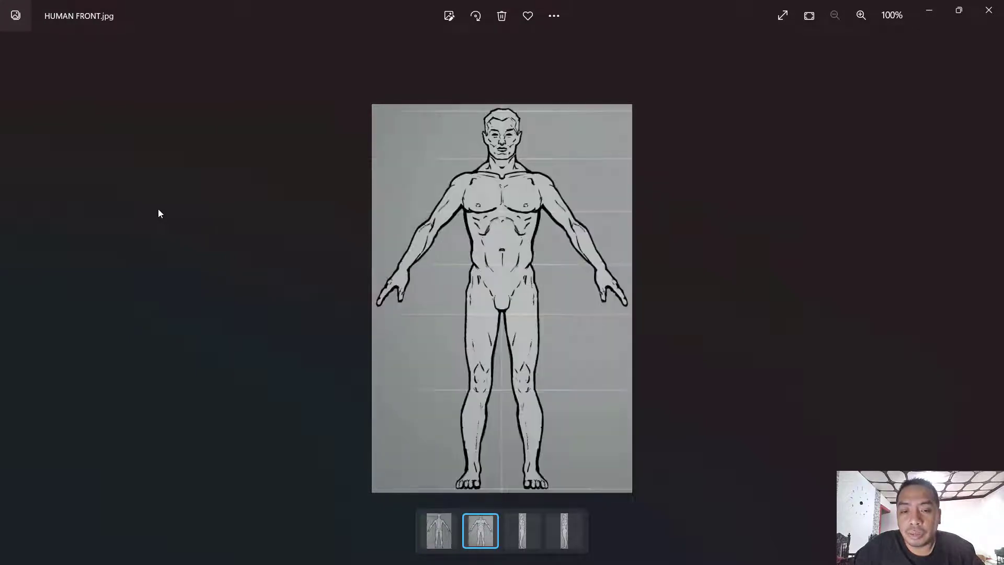
{"action": "key", "text": "Left"}
{"action": "key", "text": "Right"}
{"action": "key", "text": "Left"}
{"action": "key", "text": "Right"}
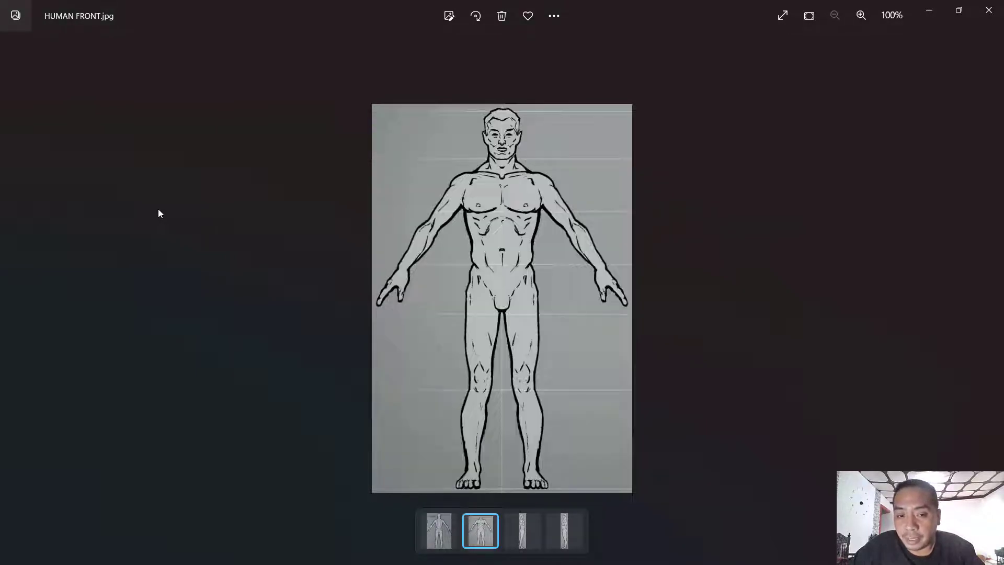
Compare HUMAN SIDE01 with HUMAN SIDE02, ending on SIDE02.
{"action": "key", "text": "Right"}
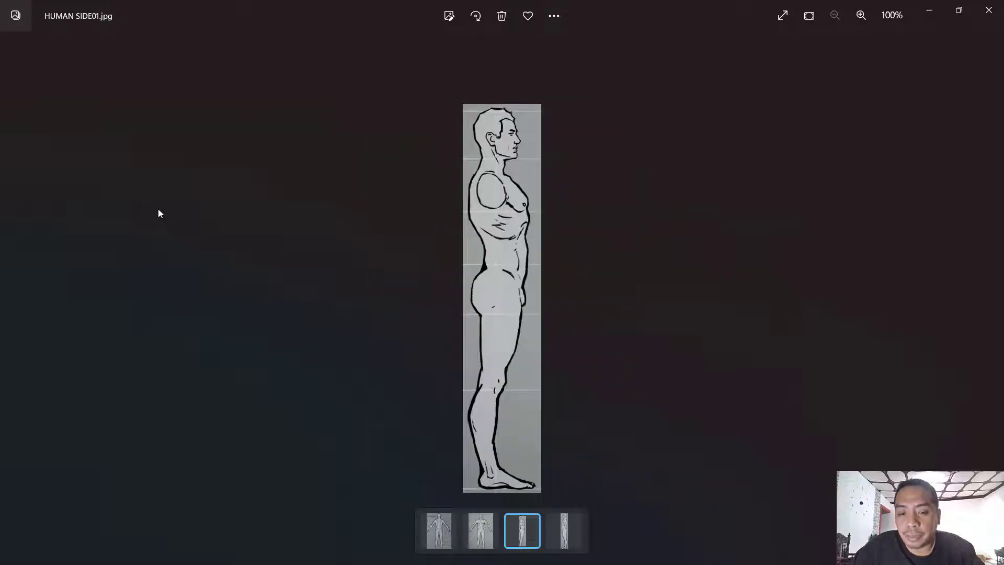
{"action": "key", "text": "Right"}
{"action": "key", "text": "Left"}
{"action": "key", "text": "Right"}
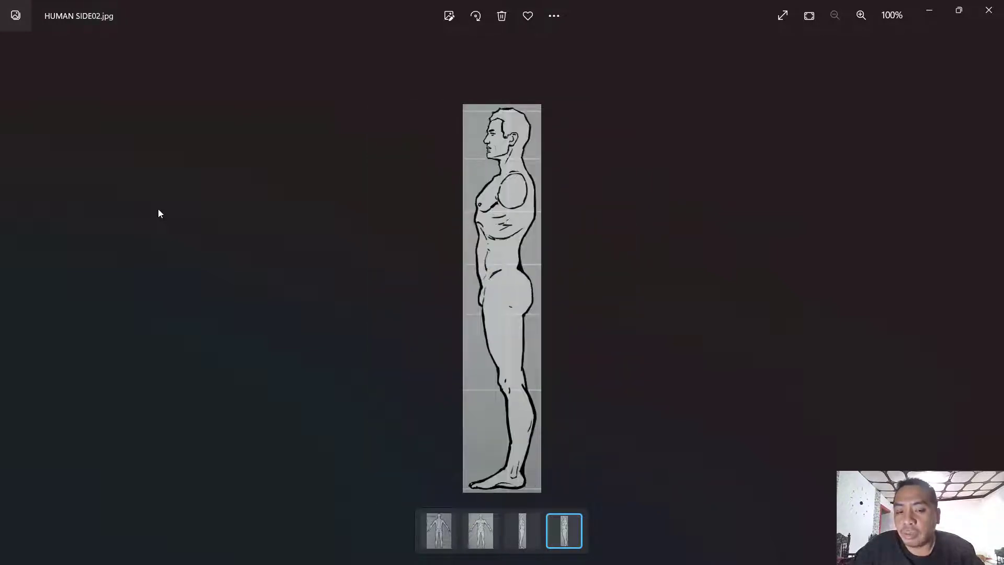
{"action": "key", "text": "Left"}
{"action": "key", "text": "Right"}
{"action": "key", "text": "Left"}
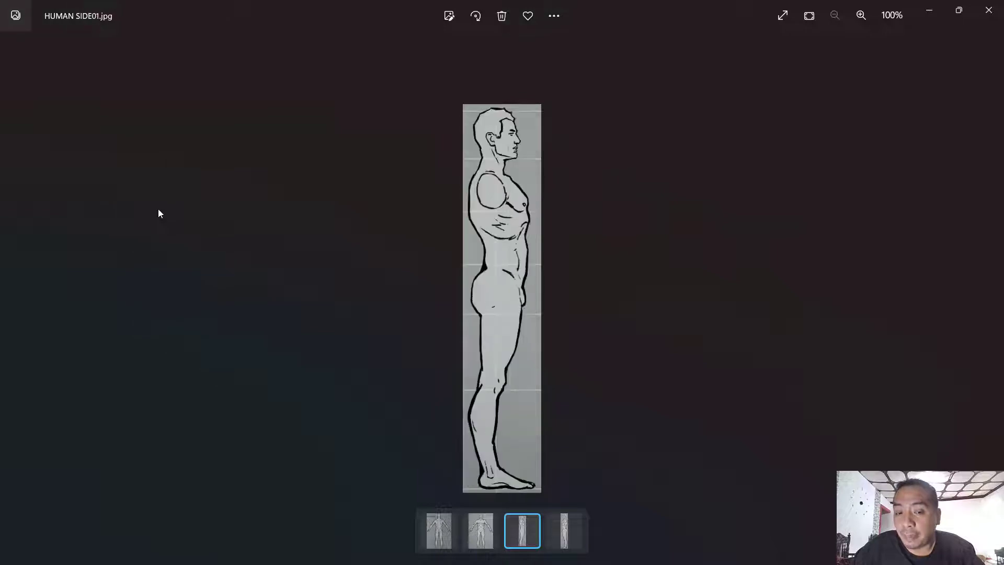
{"action": "key", "text": "Right"}
{"action": "key", "text": "Left"}
{"action": "key", "text": "Right"}
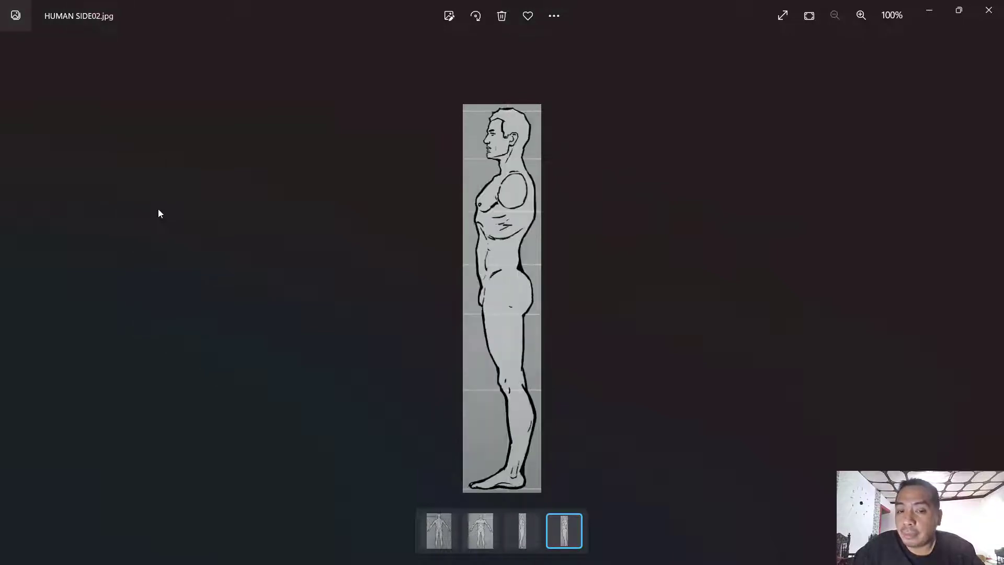
{"action": "key", "text": "Left"}
{"action": "key", "text": "Right"}
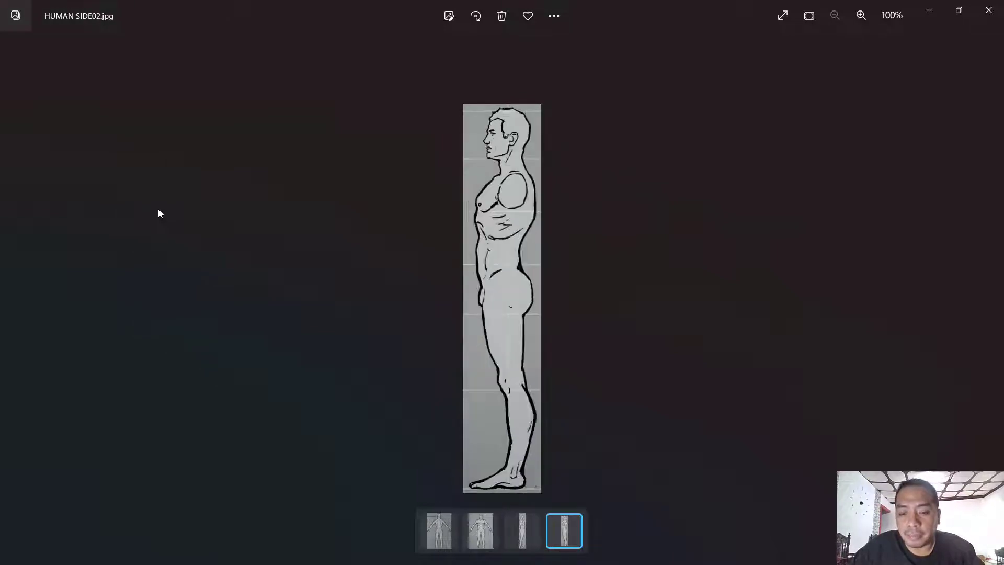
Close the image viewer, return to the Desktop folder, and switch to the untitled Maya scene.
{"action": "left_click", "coordinate": [989, 9]}
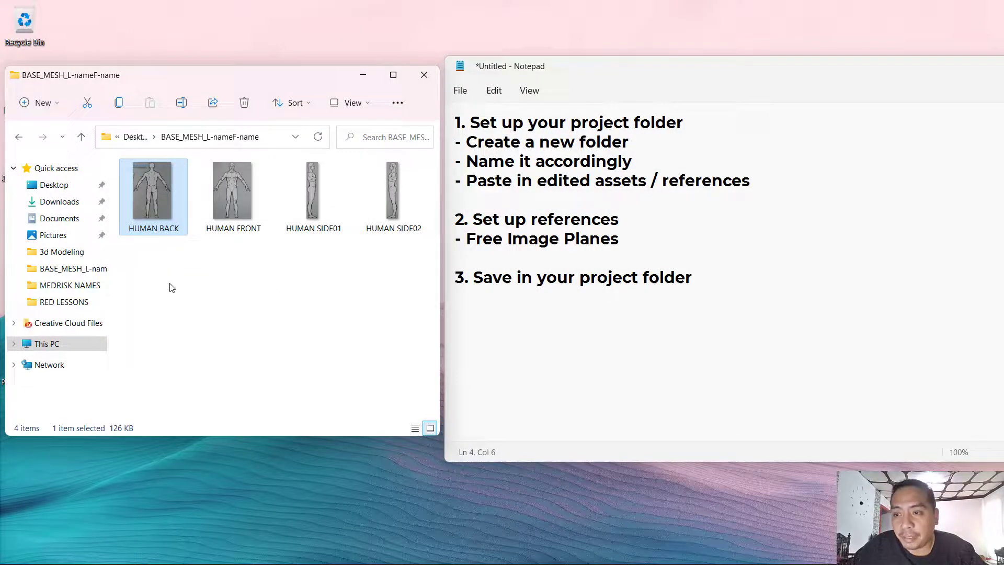
{"action": "left_click", "coordinate": [49, 186]}
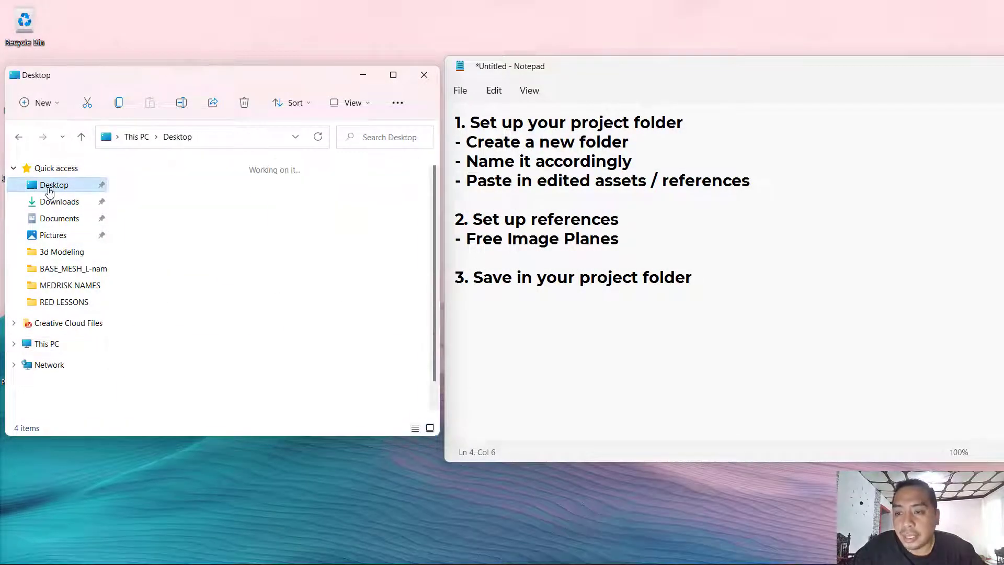
{"action": "left_click", "coordinate": [302, 252]}
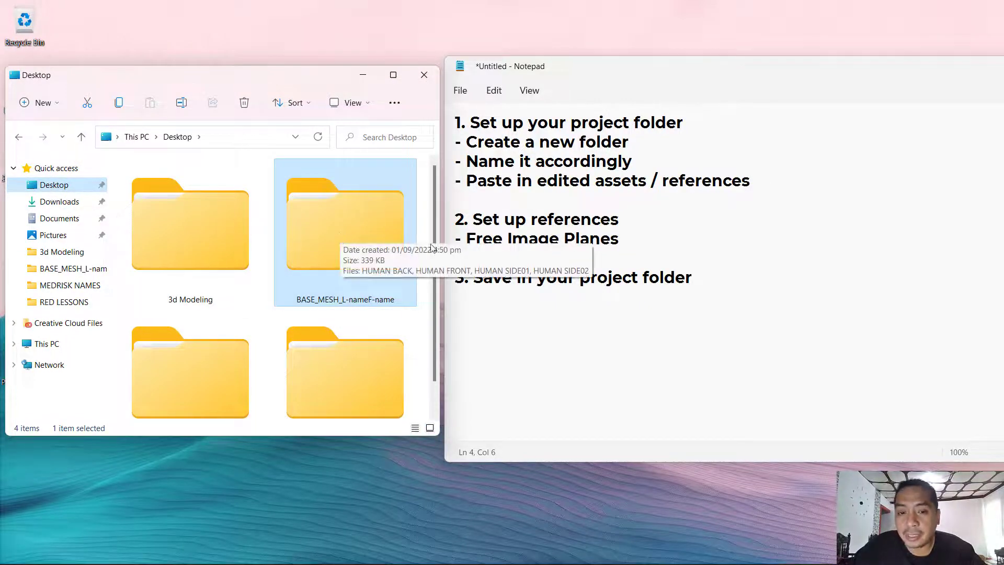
{"action": "left_click", "coordinate": [510, 222]}
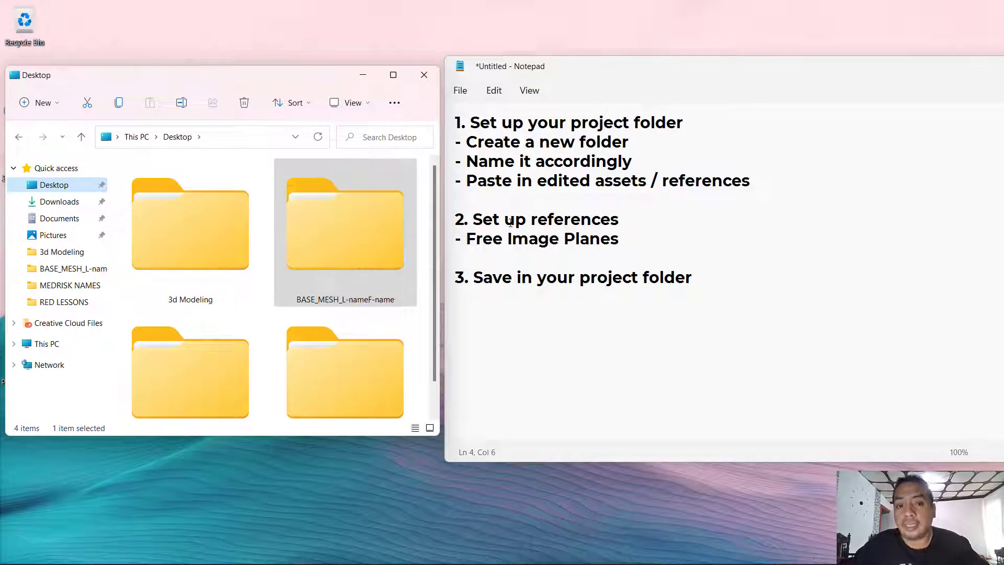
{"action": "mouse_move", "coordinate": [430, 555]}
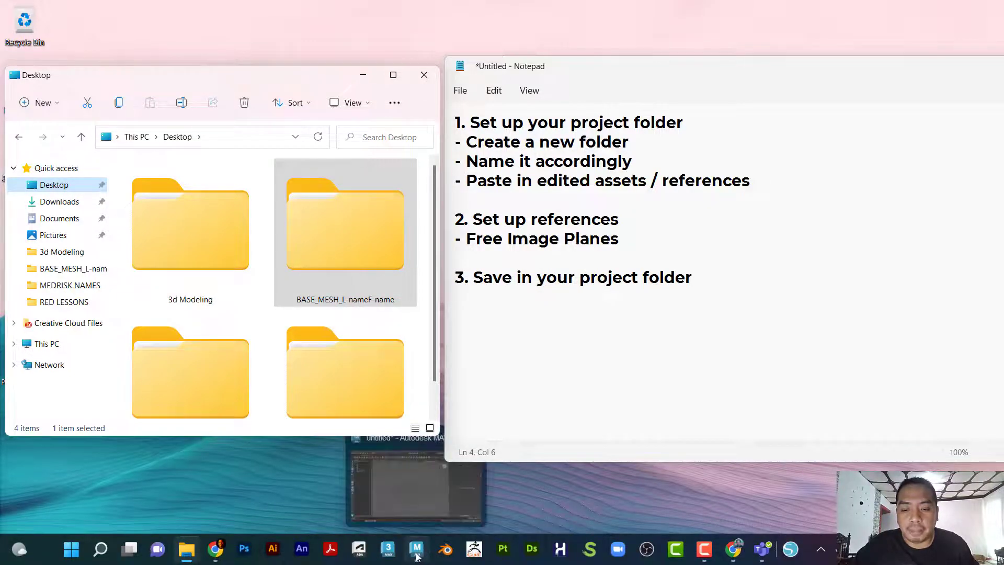
{"action": "left_click", "coordinate": [410, 437]}
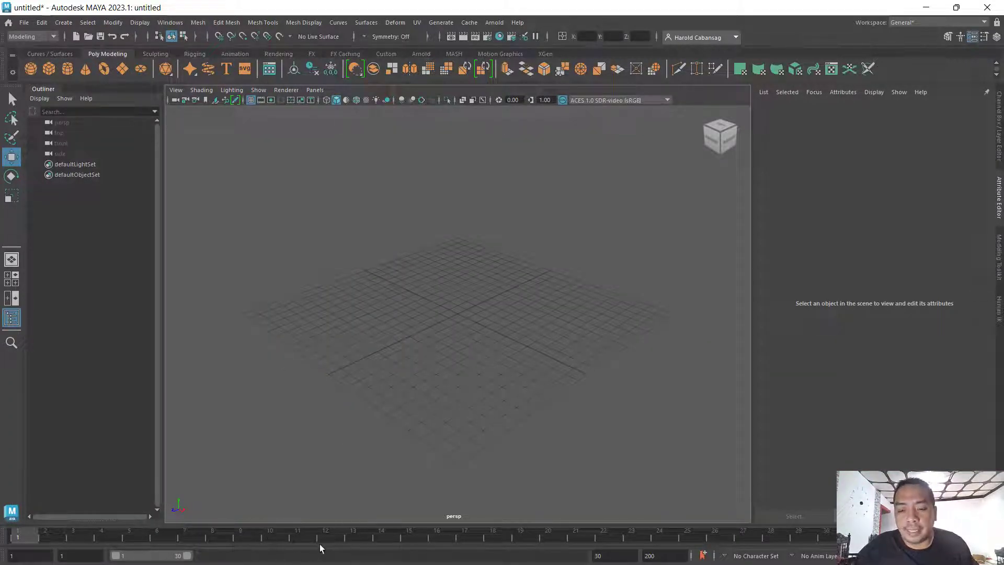
Turn off the Command Line, Range Slider and Time Slider under Windows > UI Elements.
{"action": "left_click", "coordinate": [352, 534]}
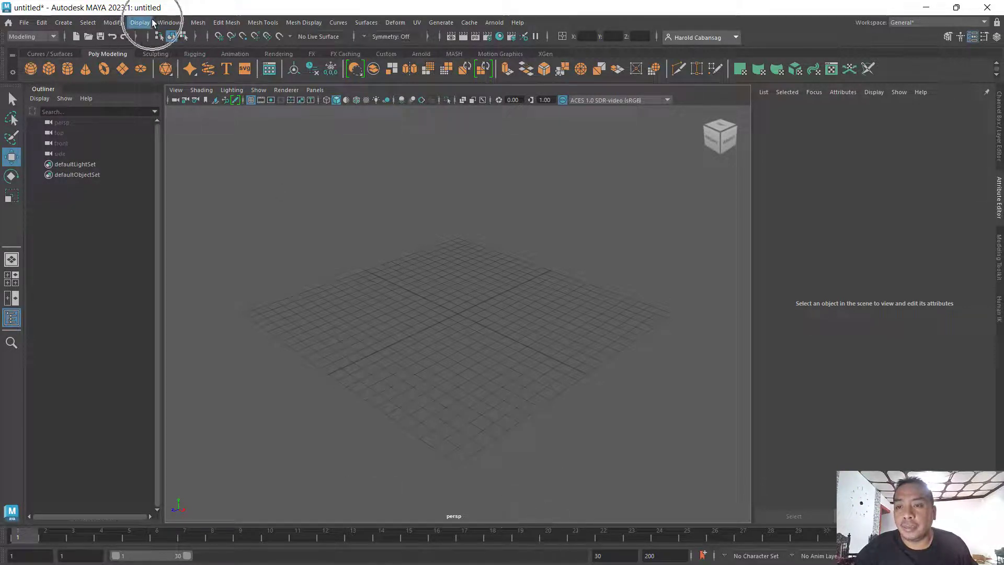
{"action": "left_click", "coordinate": [162, 23]}
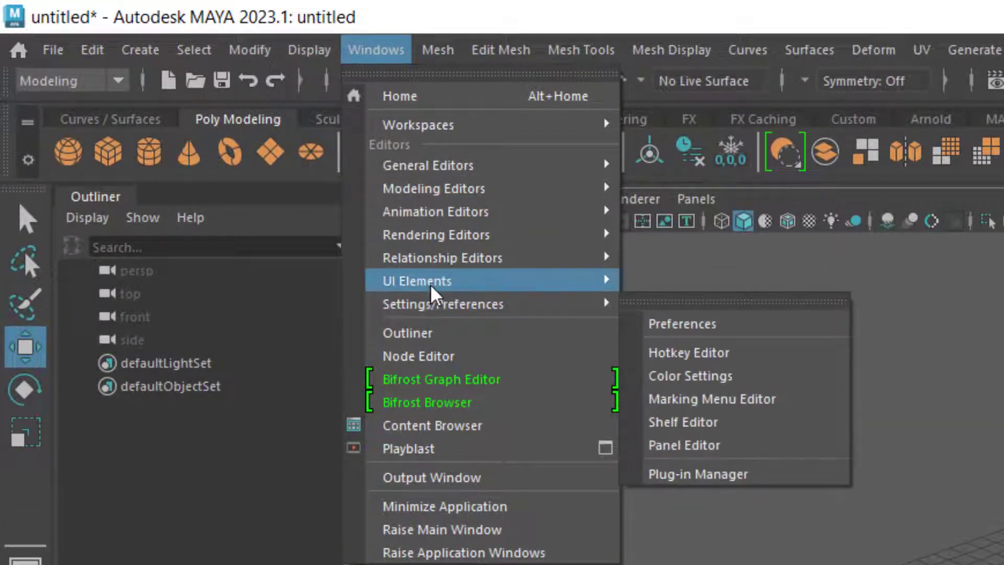
{"action": "mouse_move", "coordinate": [431, 284]}
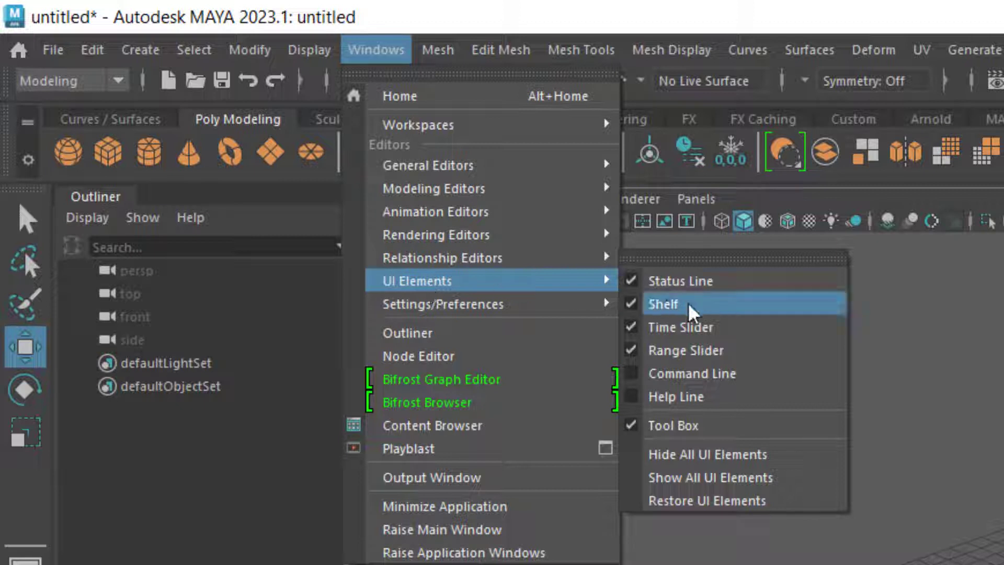
{"action": "left_click", "coordinate": [658, 372]}
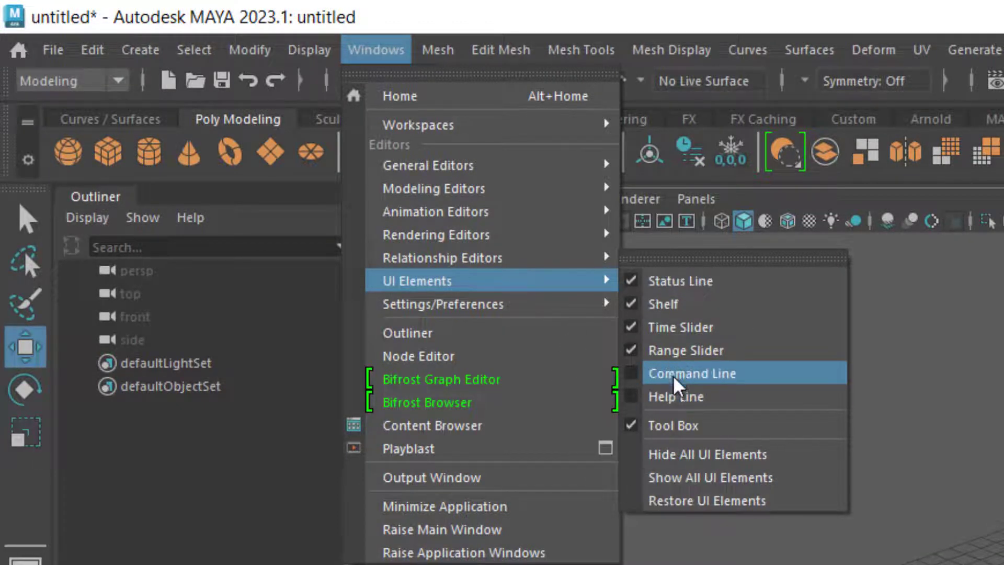
{"action": "left_click", "coordinate": [715, 347]}
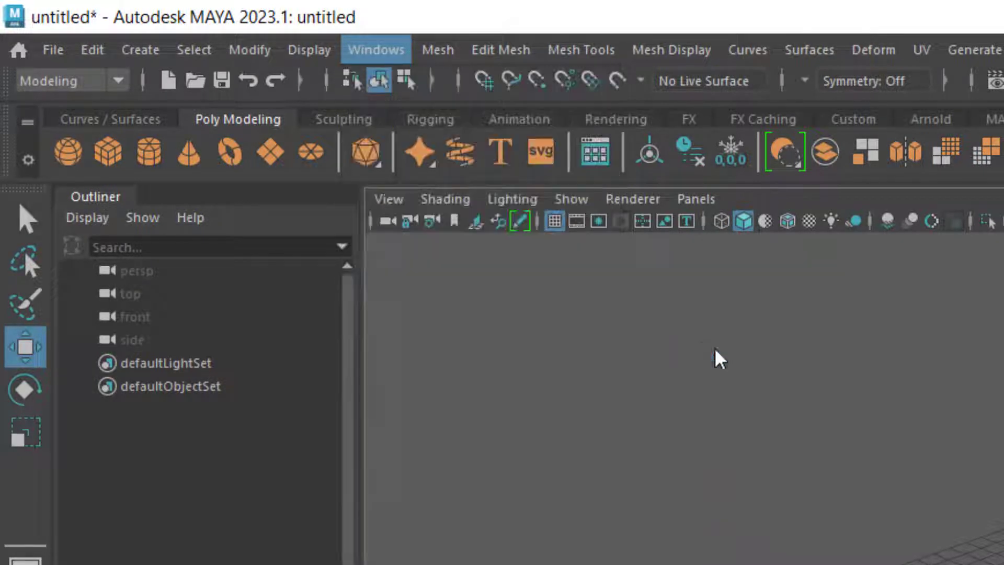
{"action": "left_click", "coordinate": [380, 49]}
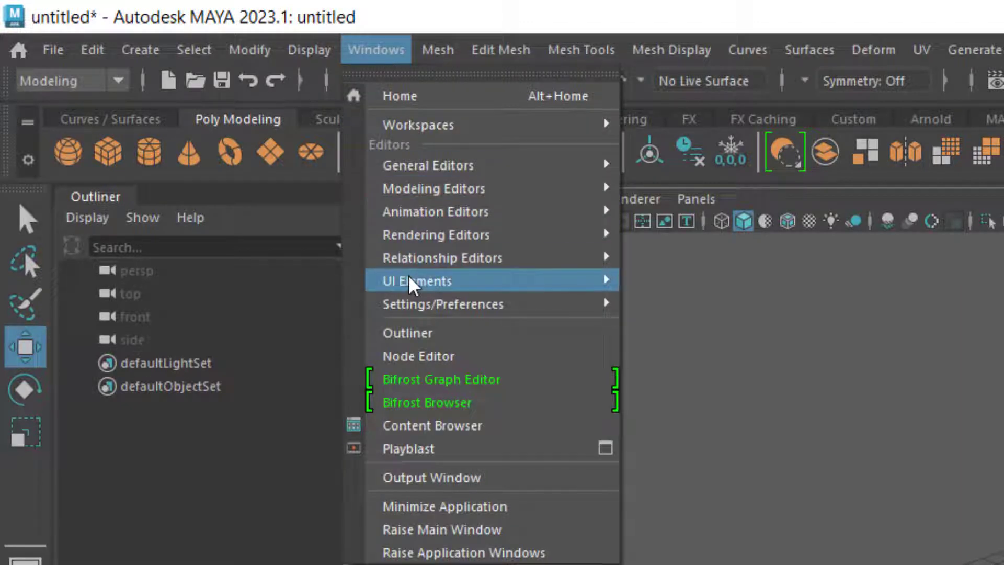
{"action": "mouse_move", "coordinate": [410, 281]}
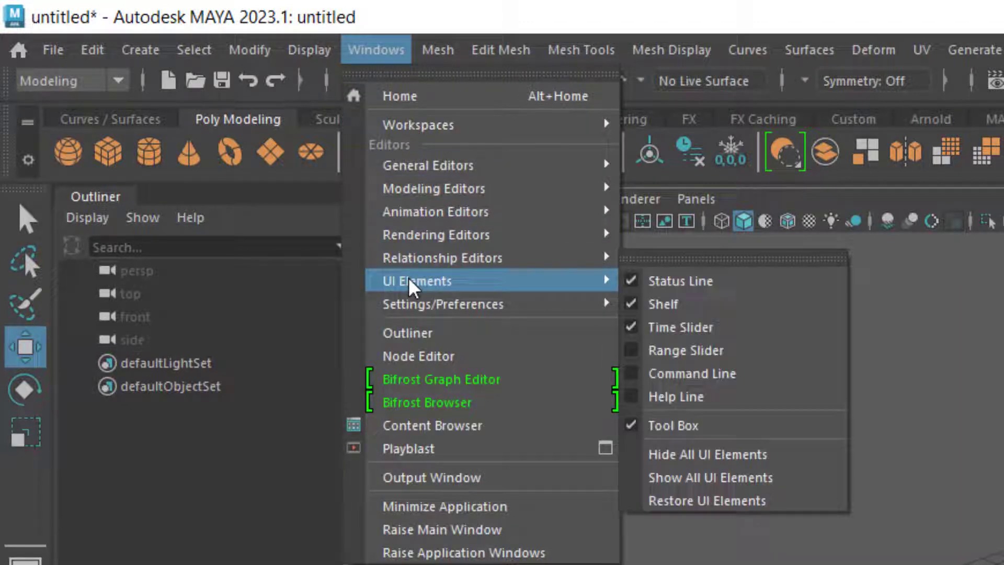
{"action": "left_click", "coordinate": [704, 328]}
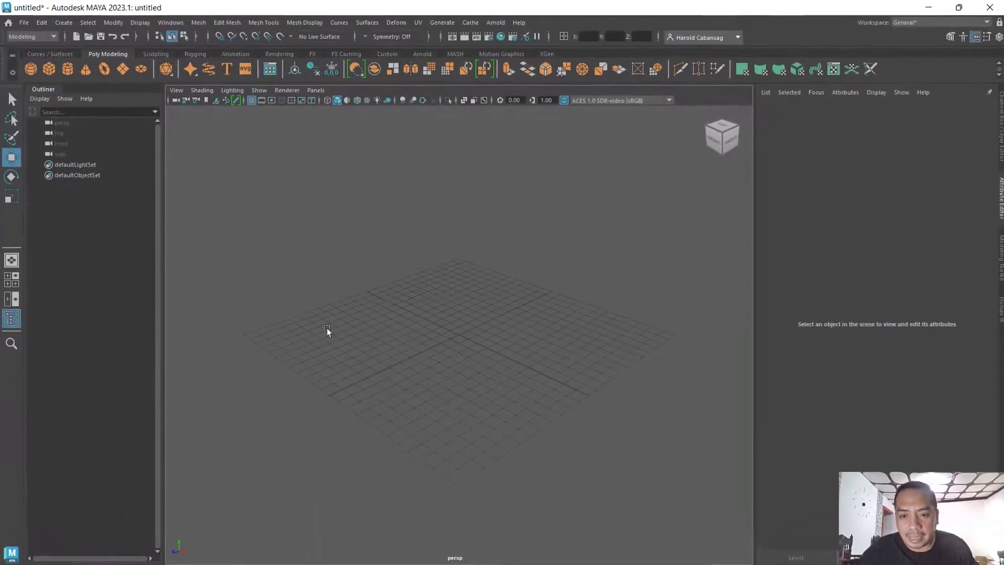
Switch the viewport to the four-view layout with top, persp, front and side views.
{"action": "scroll", "coordinate": [536, 324], "scroll_direction": "down", "scroll_amount": 2}
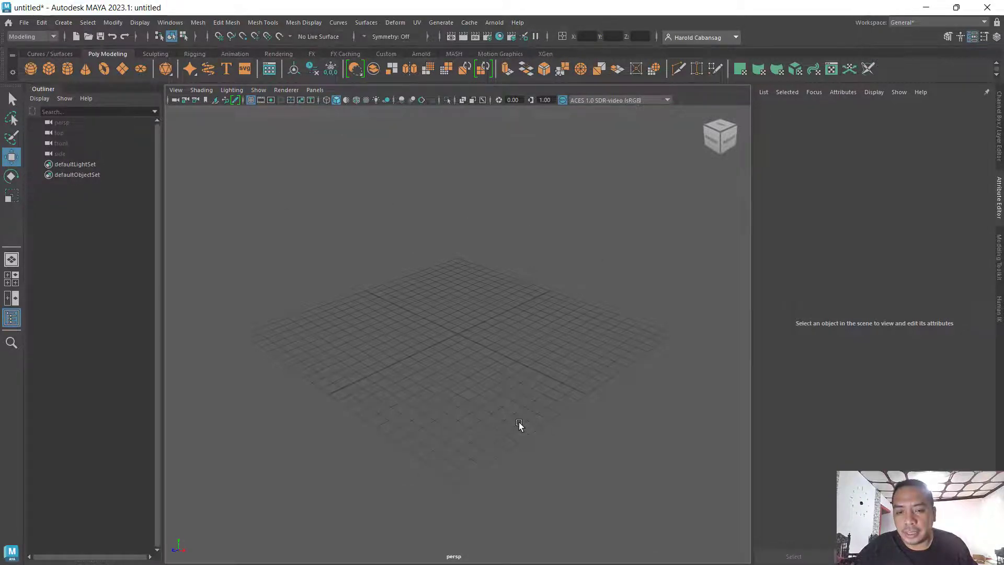
{"action": "key", "text": "space"}
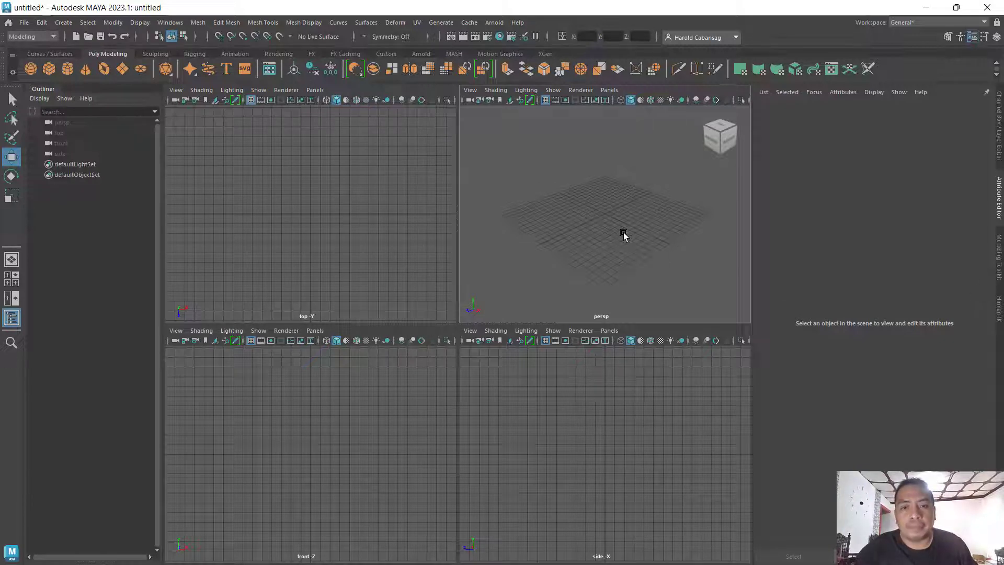
{"action": "key", "text": "ctrl"}
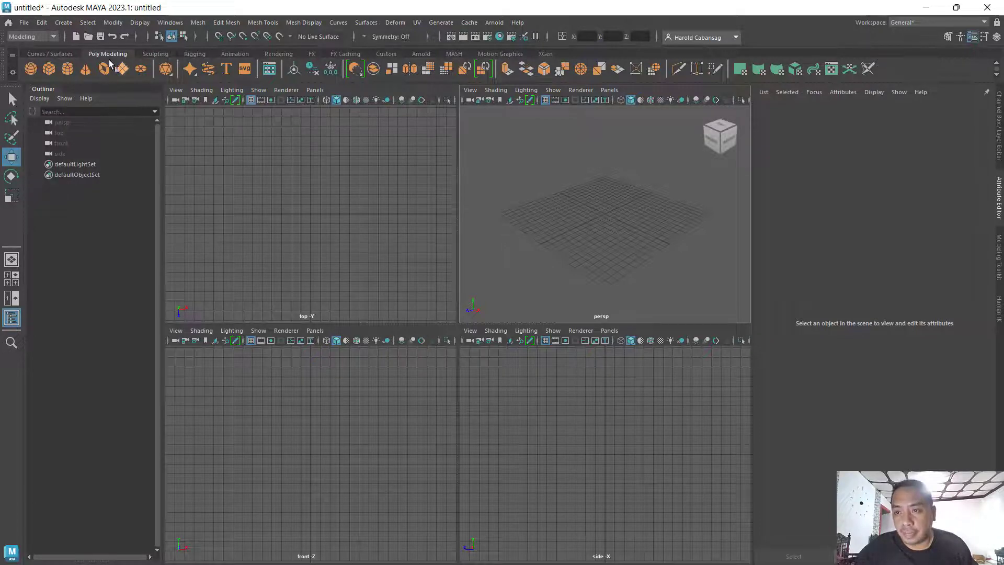
{"action": "left_click", "coordinate": [63, 22]}
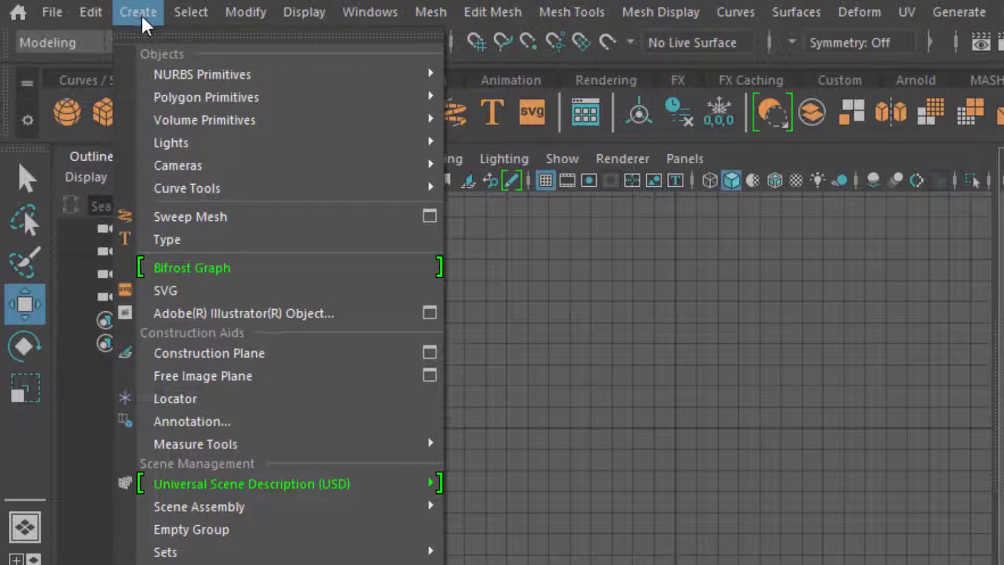
Add a free image plane from the Create menu and pick its Z move handle.
{"action": "left_click", "coordinate": [232, 380]}
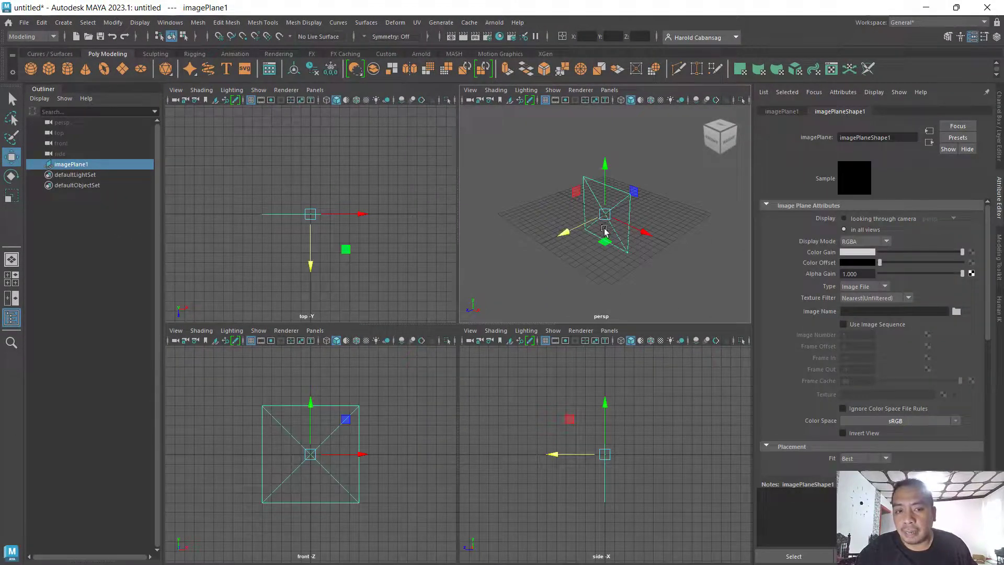
{"action": "key", "text": "e"}
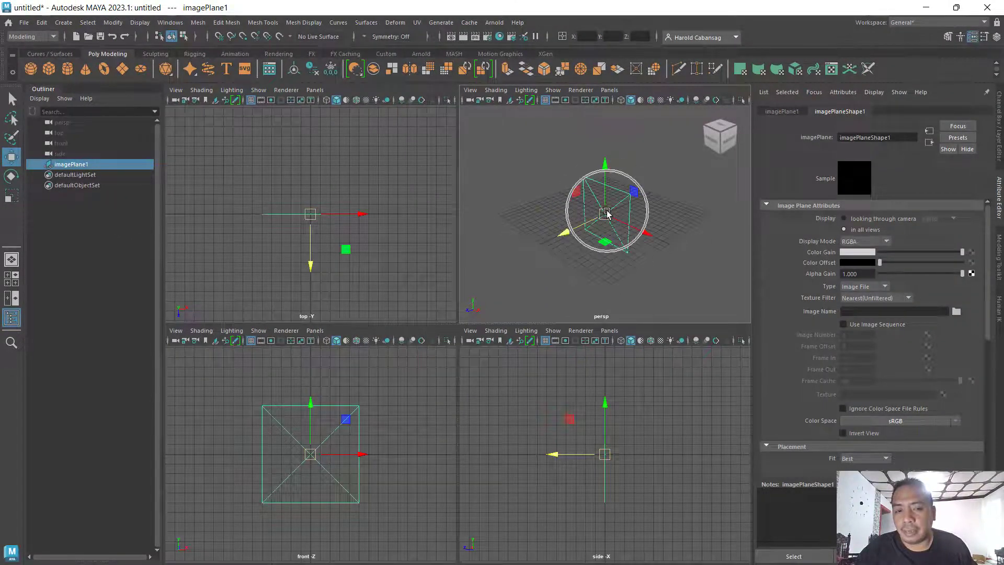
{"action": "key", "text": "w"}
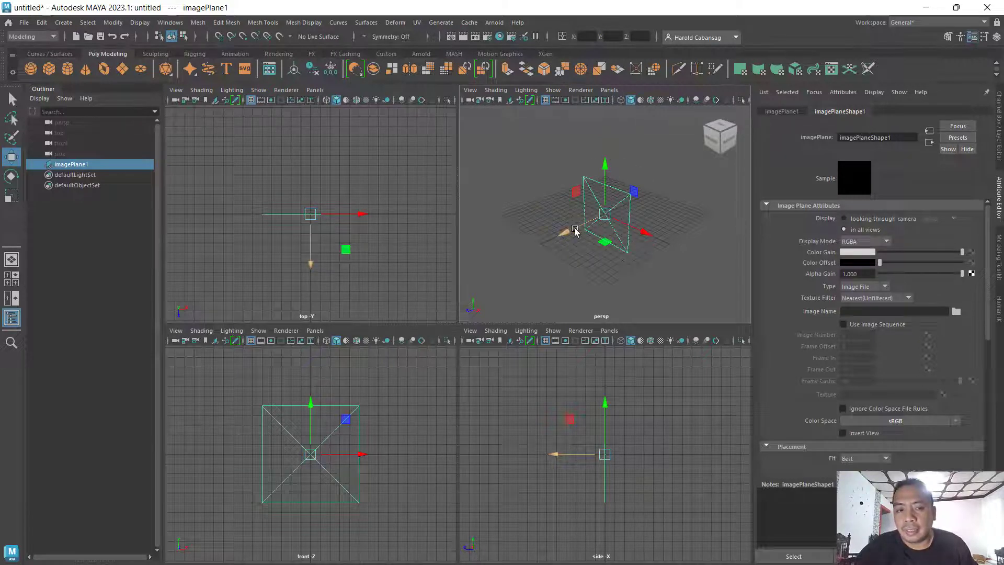
{"action": "left_click", "coordinate": [575, 232]}
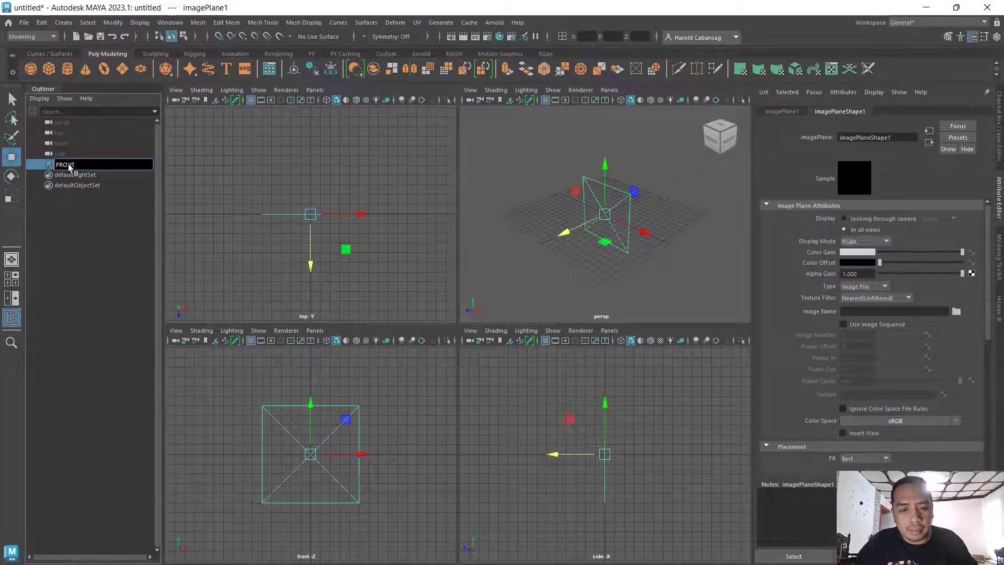
Name the plane FRONT and load HUMAN FRONT.jpg from the BASE_MESH folder onto it.
{"action": "key", "text": "Return"}
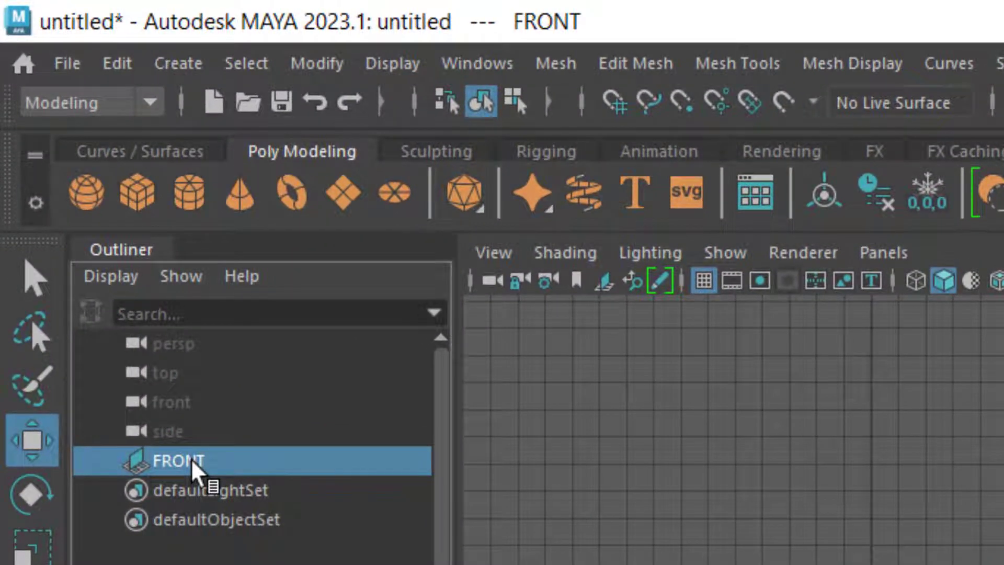
{"action": "left_click", "coordinate": [190, 458]}
{"action": "left_click", "coordinate": [190, 459]}
{"action": "left_click", "coordinate": [190, 458]}
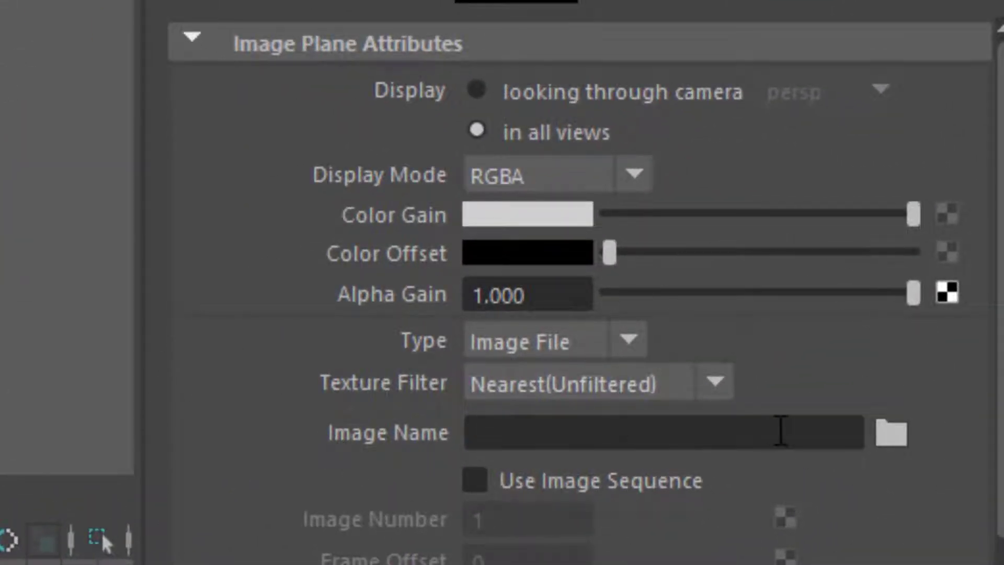
{"action": "left_click", "coordinate": [899, 442]}
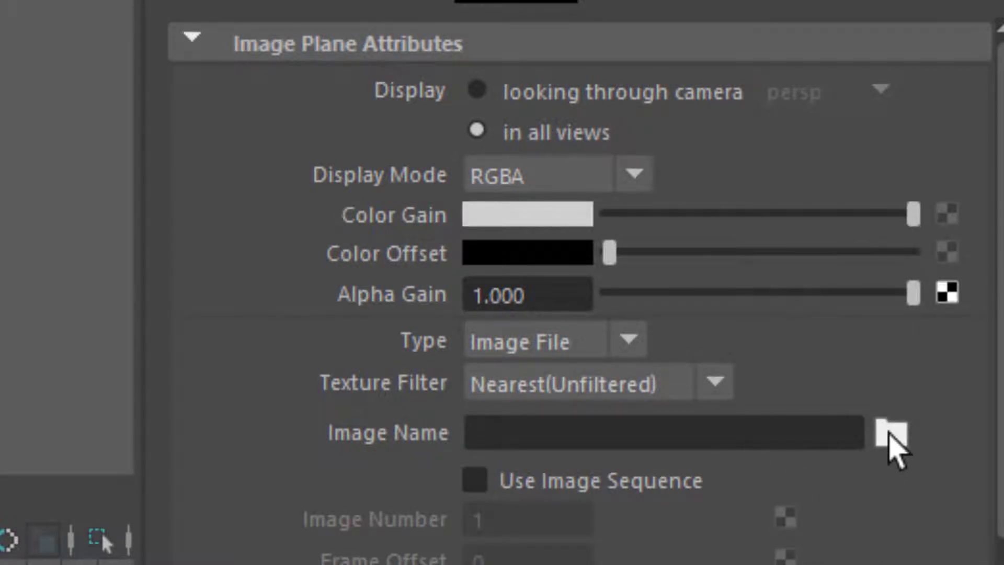
{"action": "left_click", "coordinate": [891, 436]}
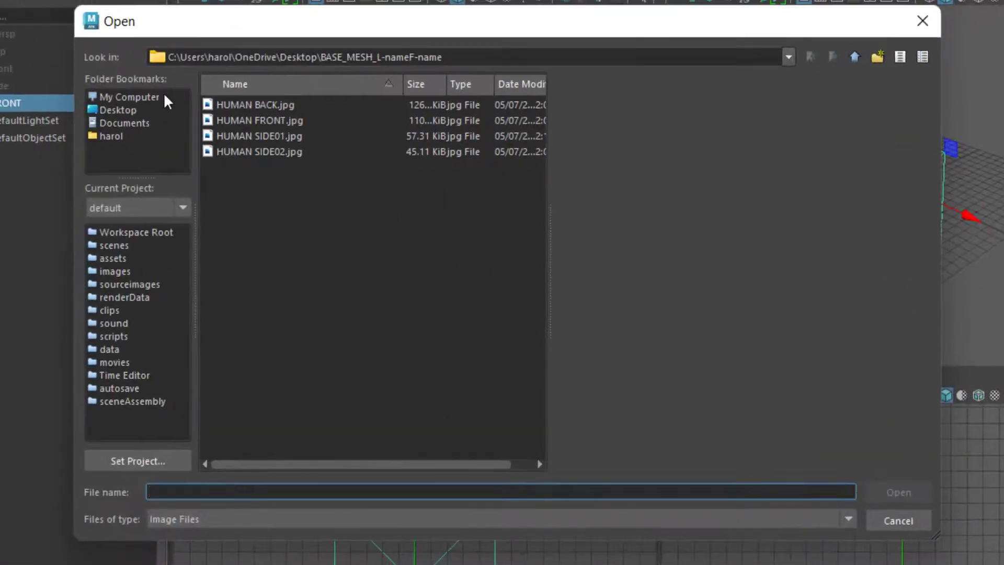
{"action": "left_click", "coordinate": [110, 110]}
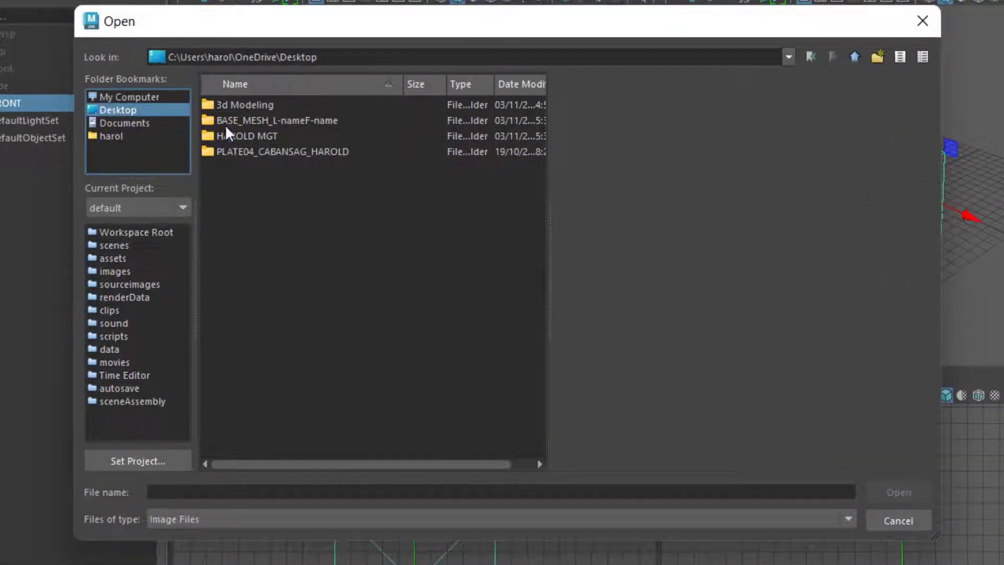
{"action": "double_click", "coordinate": [311, 123]}
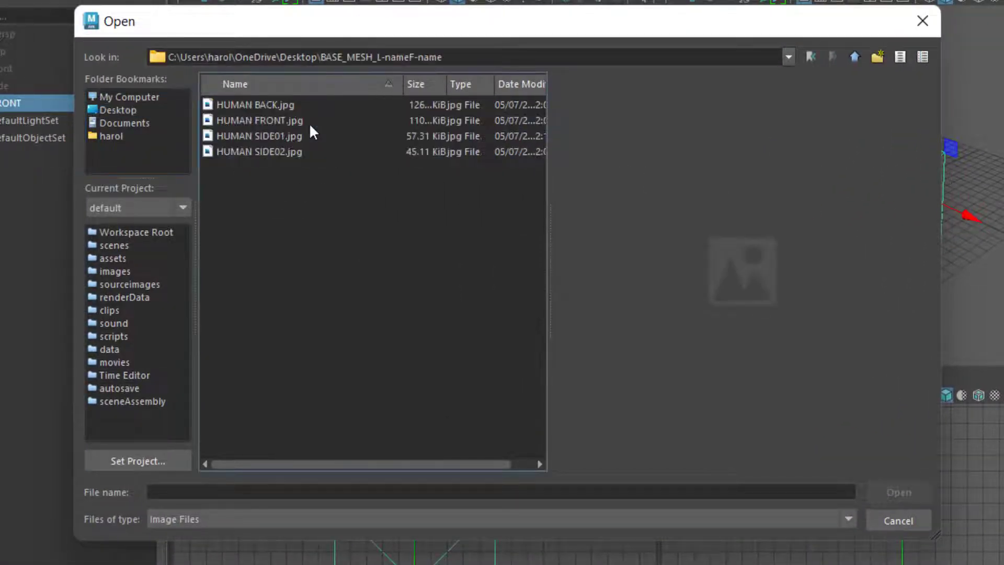
{"action": "left_click", "coordinate": [290, 123]}
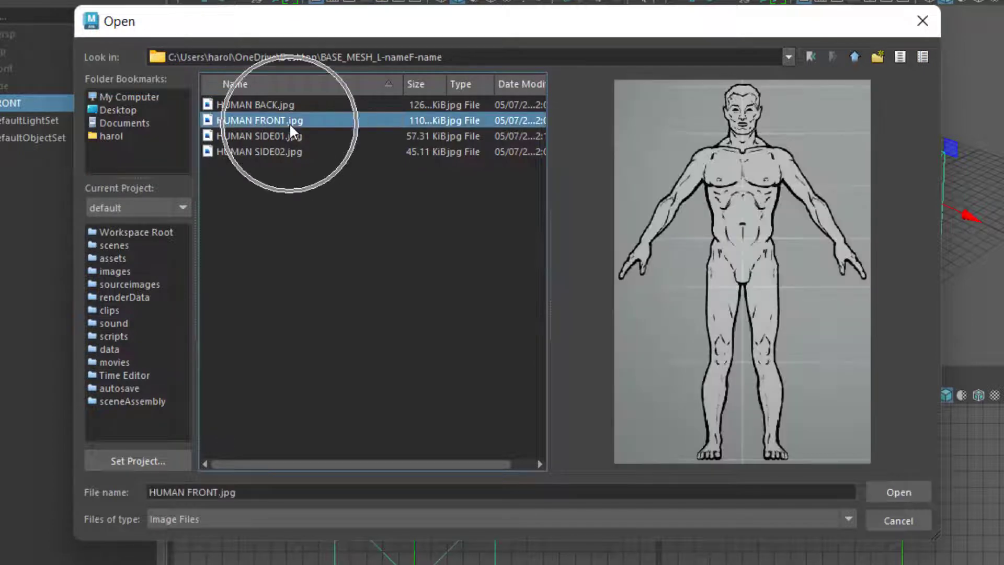
{"action": "left_click", "coordinate": [908, 494]}
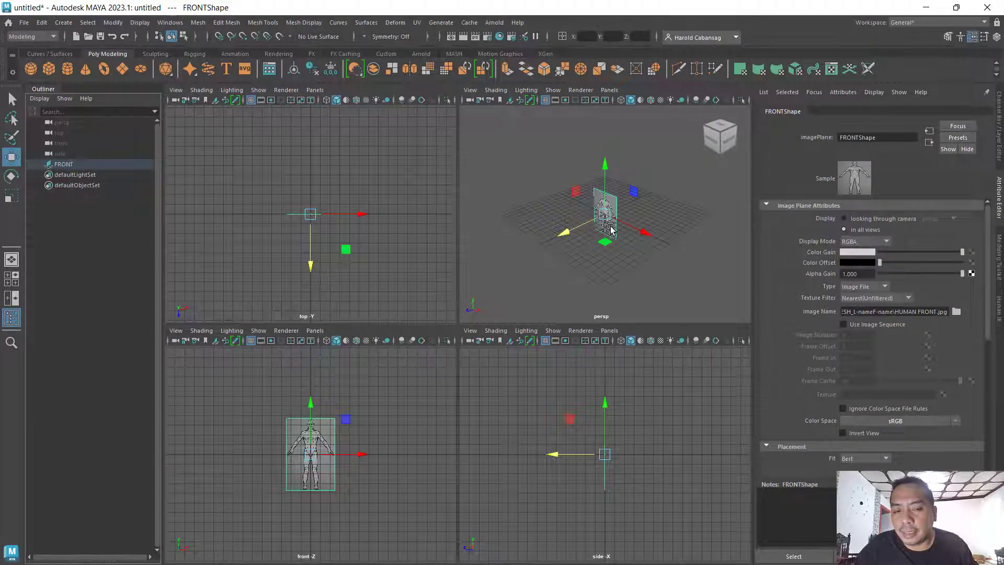
Move the FRONT plane back along Z and add a second image plane with G.
{"action": "key", "text": "e"}
{"action": "key", "text": "w"}
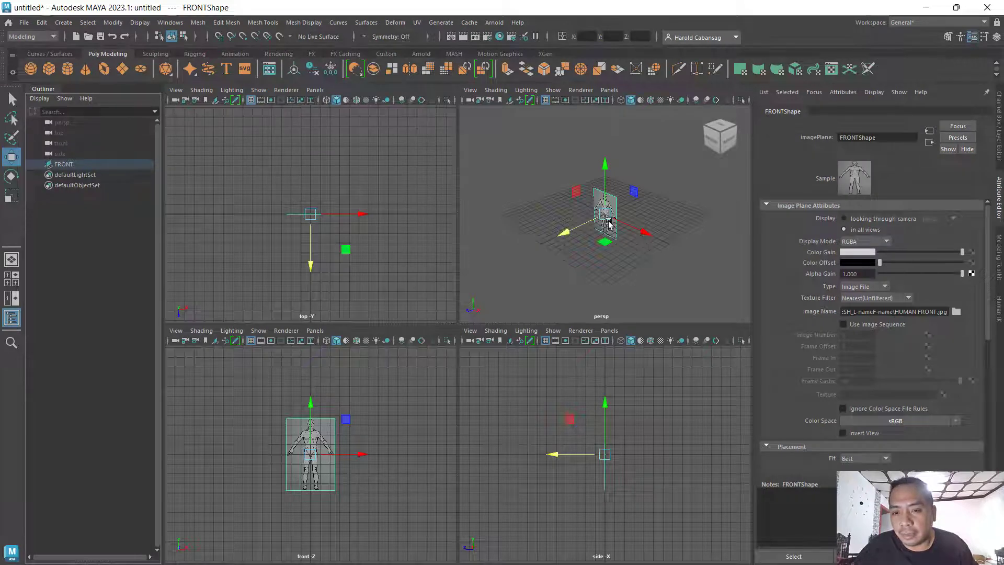
{"action": "left_click_drag", "start_coordinate": [564, 233], "coordinate": [645, 205]}
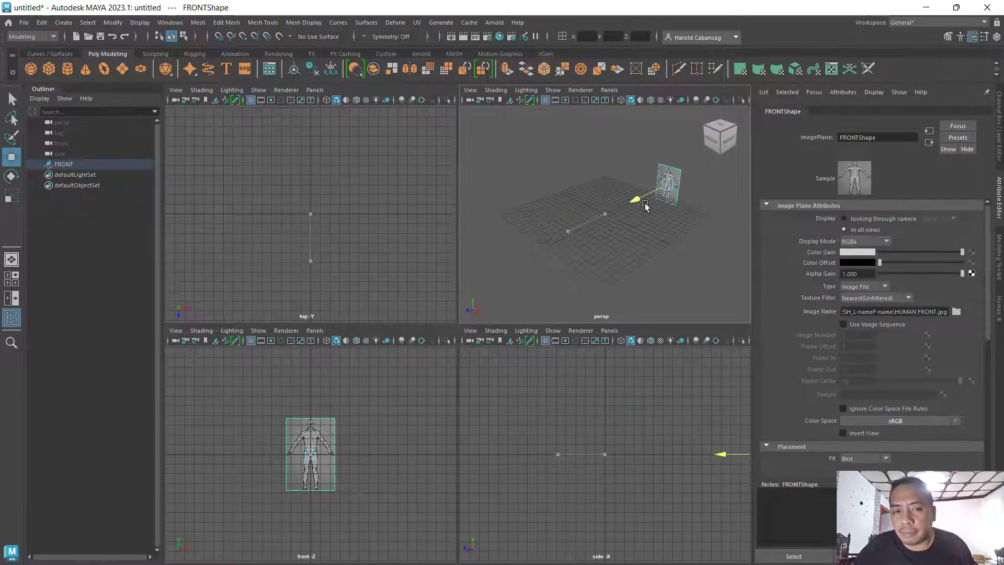
{"action": "left_click", "coordinate": [649, 250]}
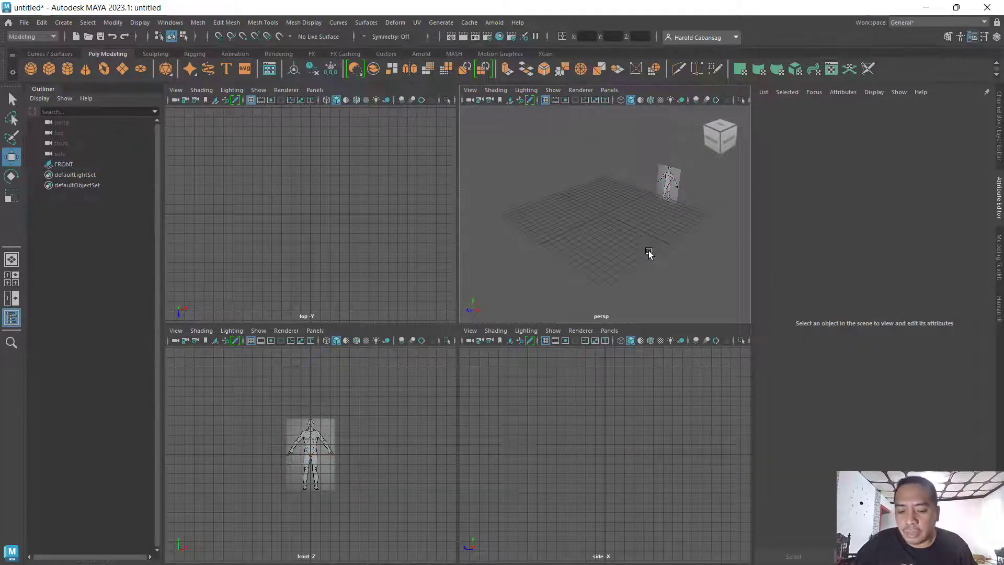
{"action": "key", "text": "g"}
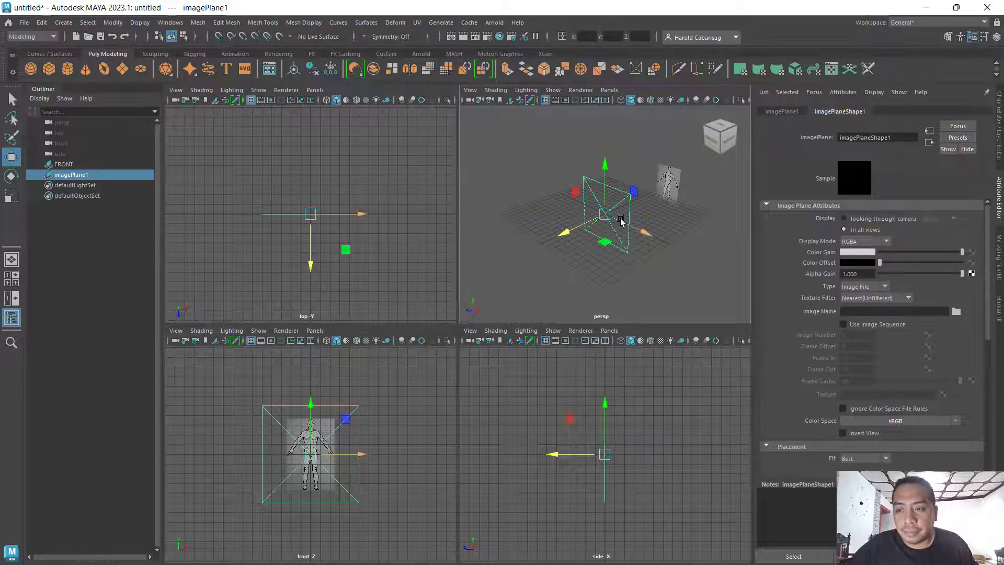
Rename the new image plane to SIDE.
{"action": "double_click", "coordinate": [80, 176]}
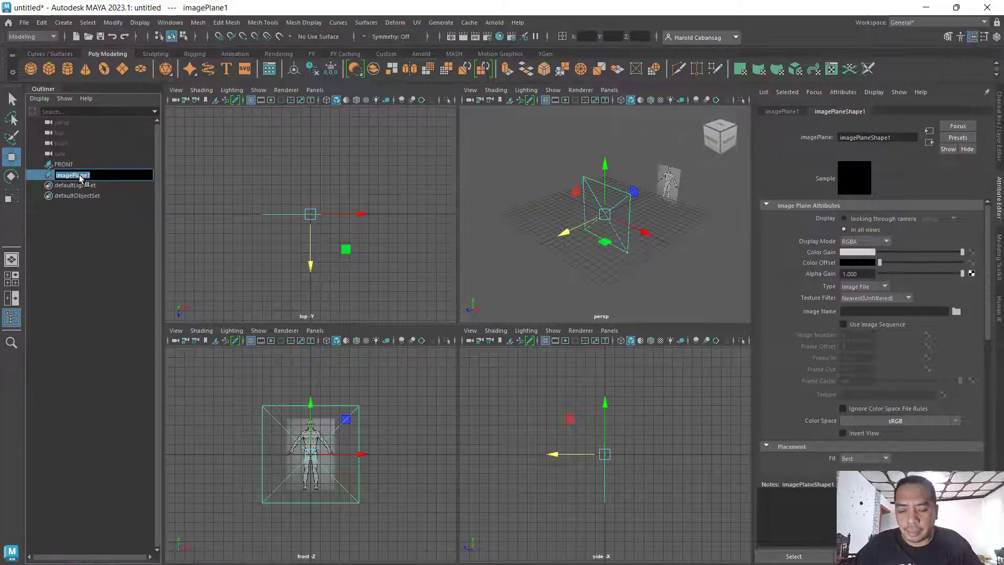
{"action": "type", "text": "SIDE"}
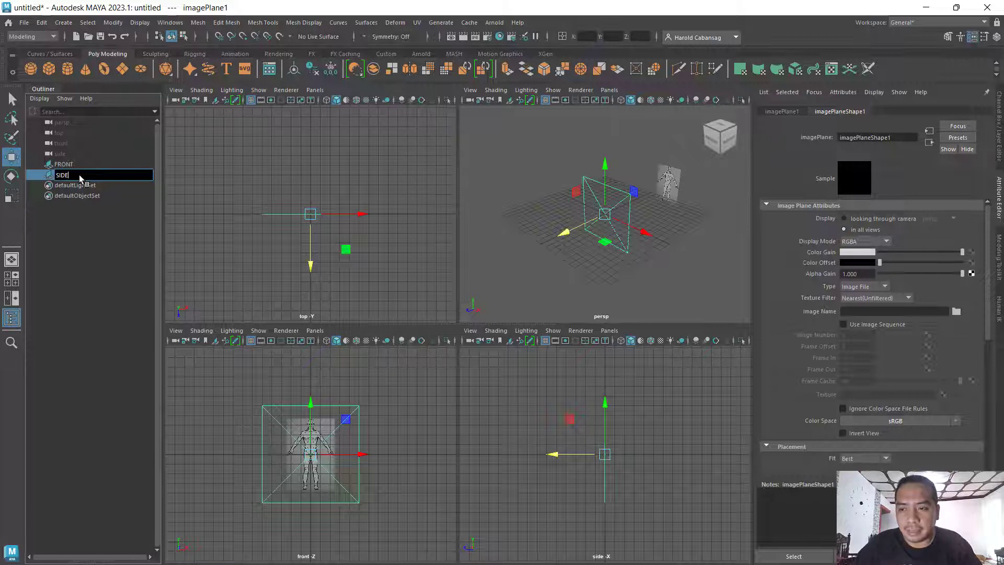
{"action": "key", "text": "Return"}
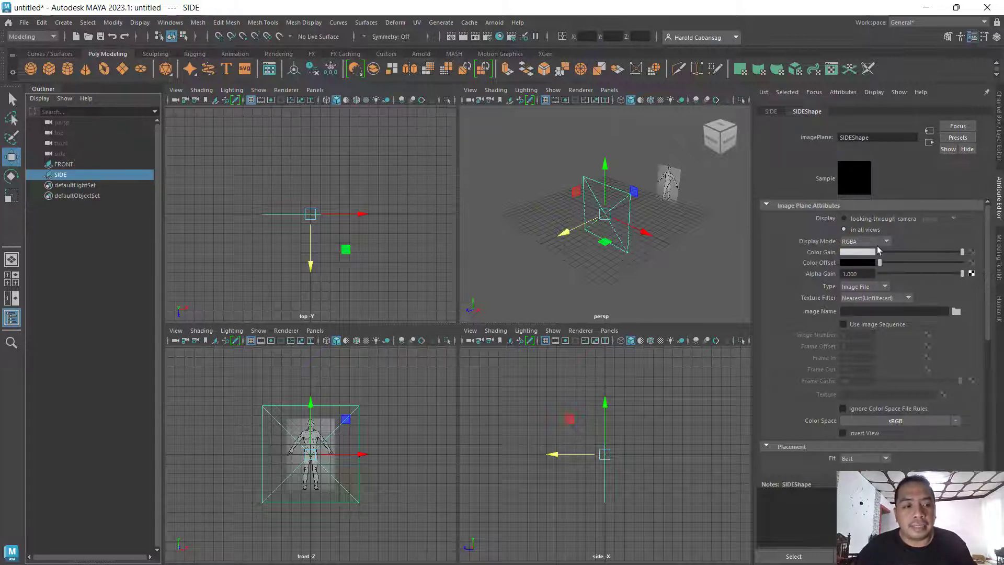
Load HUMAN SIDE02.jpg from the BASE_MESH folder onto the SIDE plane and move it aside.
{"action": "left_click", "coordinate": [956, 311]}
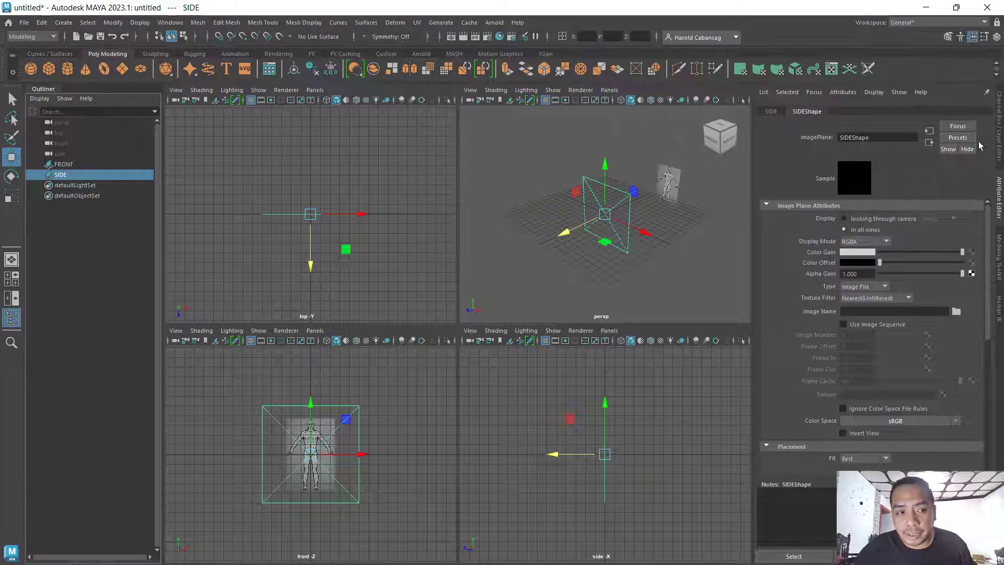
{"action": "left_click", "coordinate": [957, 312]}
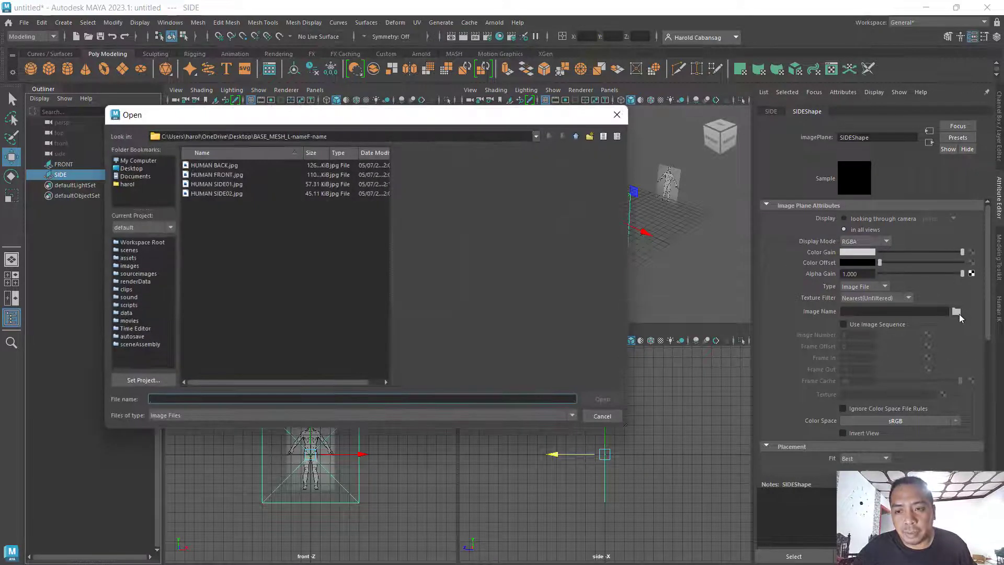
{"action": "left_click", "coordinate": [131, 169]}
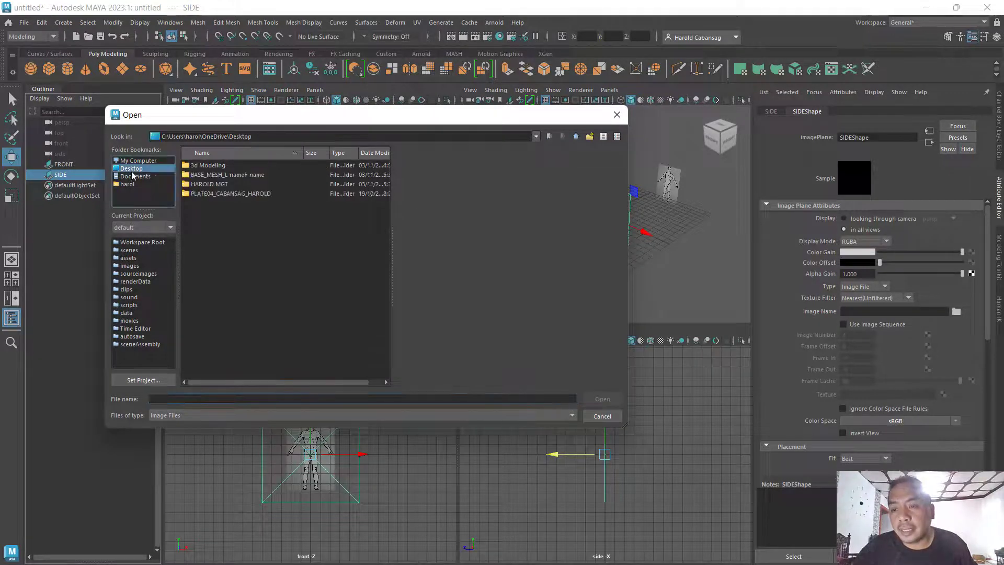
{"action": "left_click", "coordinate": [213, 175]}
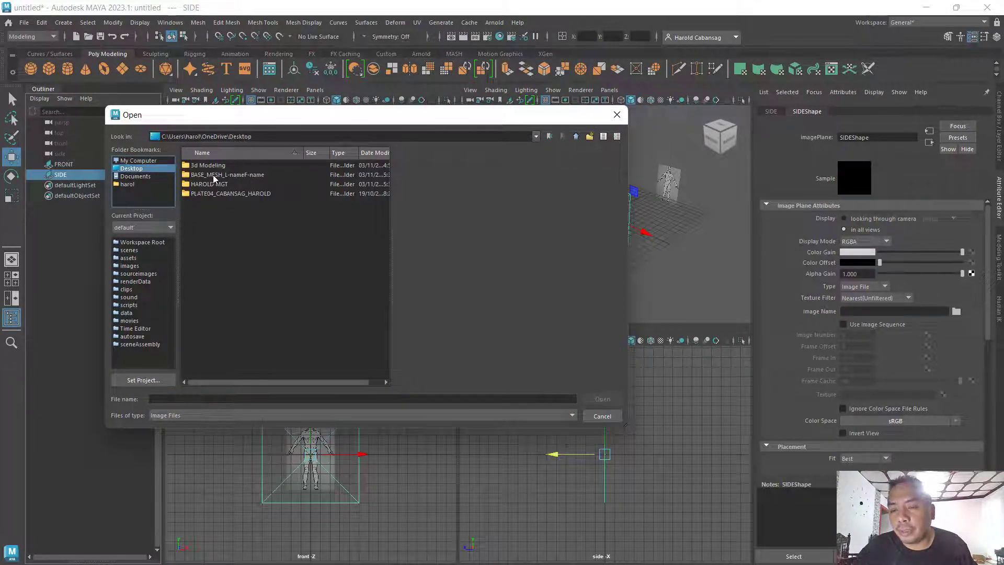
{"action": "left_click", "coordinate": [213, 176]}
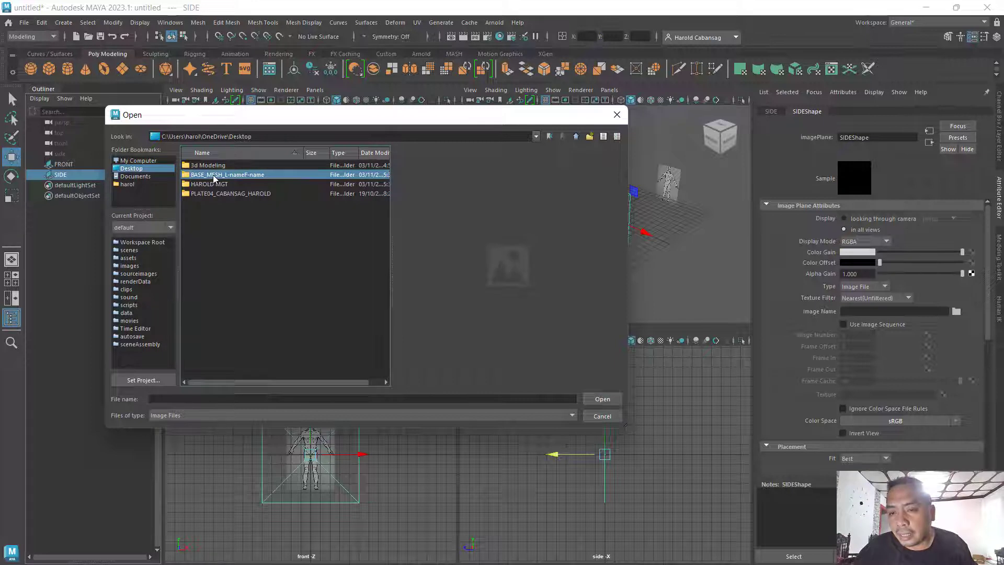
{"action": "double_click", "coordinate": [213, 177]}
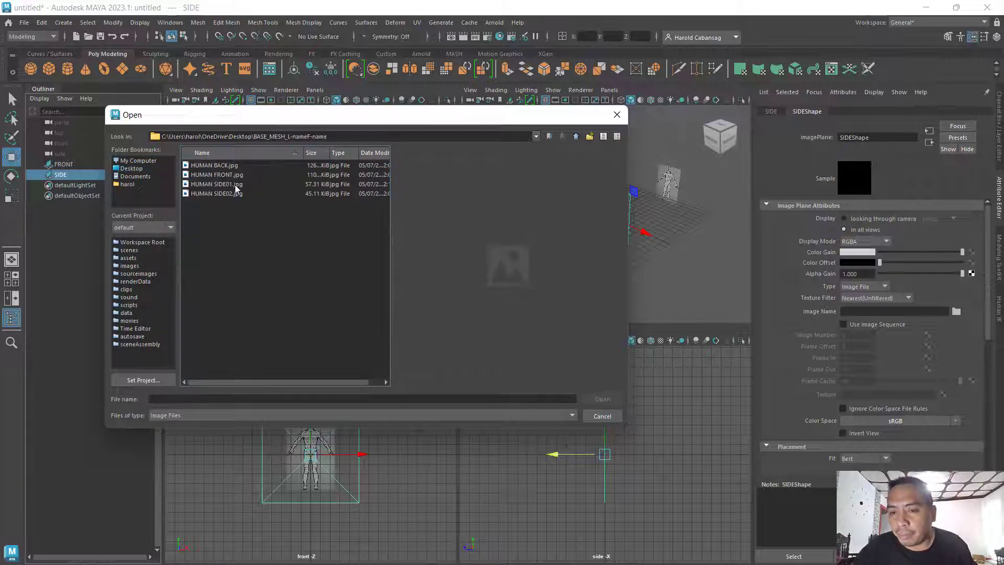
{"action": "left_click", "coordinate": [236, 187]}
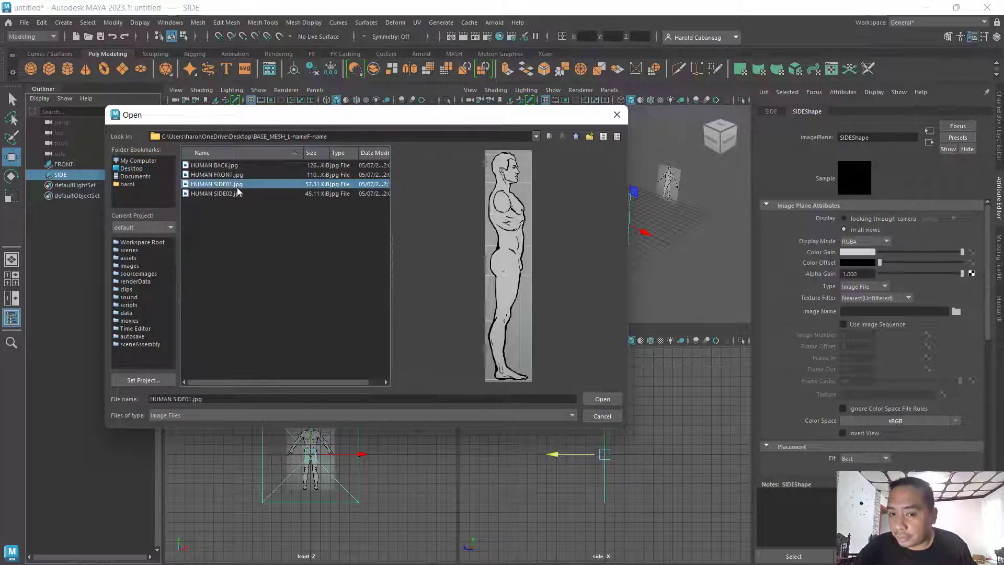
{"action": "left_click_drag", "start_coordinate": [410, 116], "coordinate": [305, 174]}
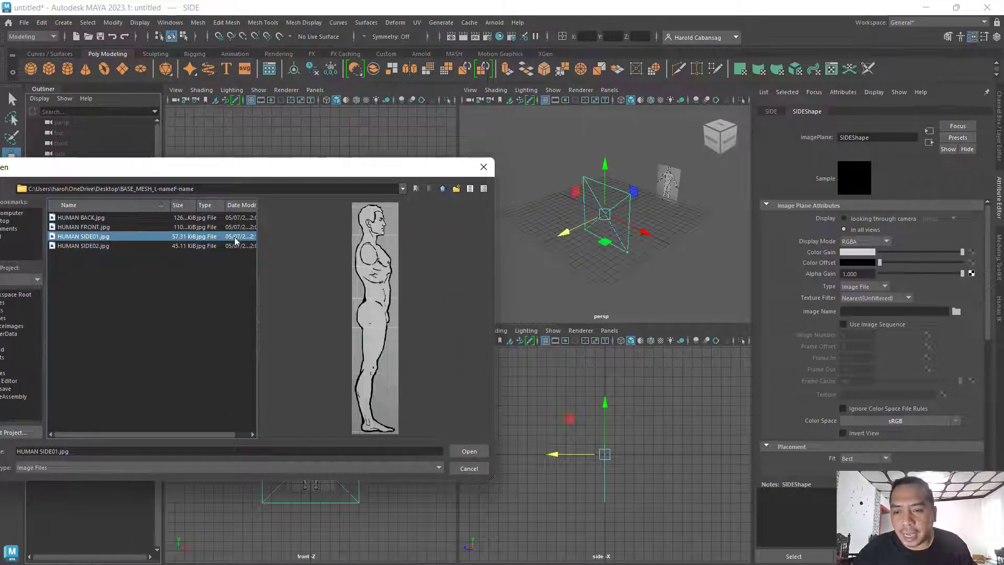
{"action": "left_click", "coordinate": [90, 247]}
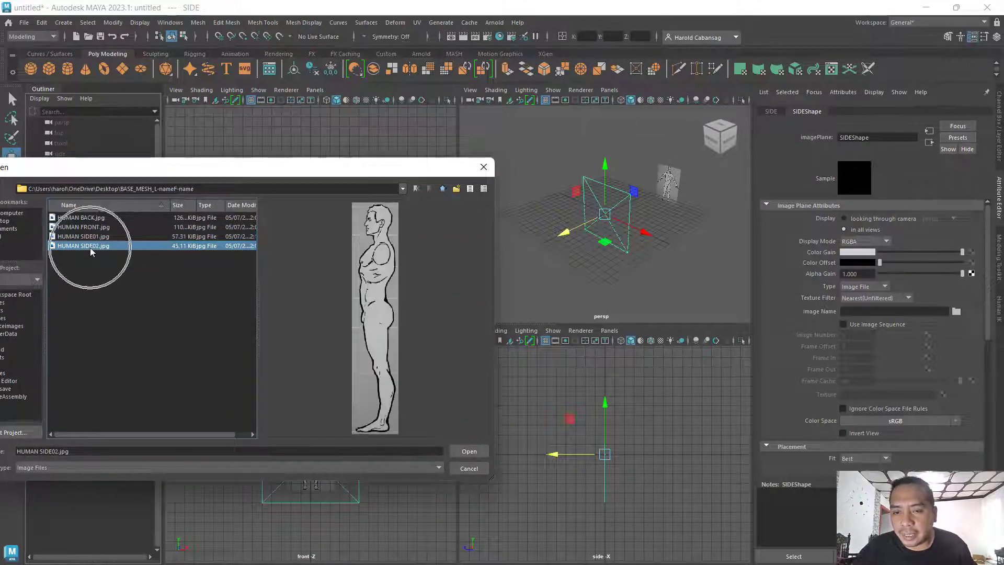
{"action": "left_click", "coordinate": [467, 451]}
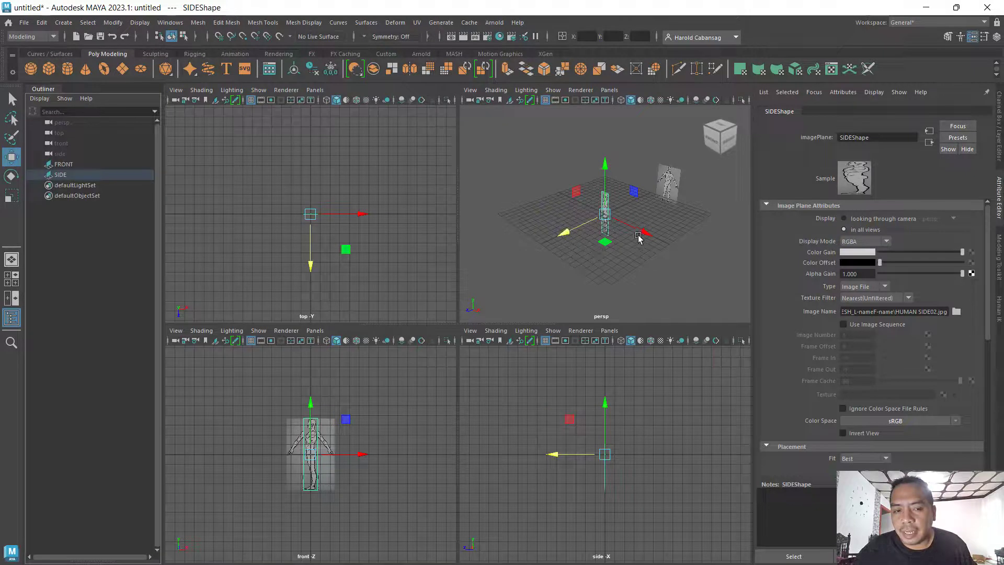
{"action": "left_click_drag", "start_coordinate": [643, 231], "coordinate": [572, 198]}
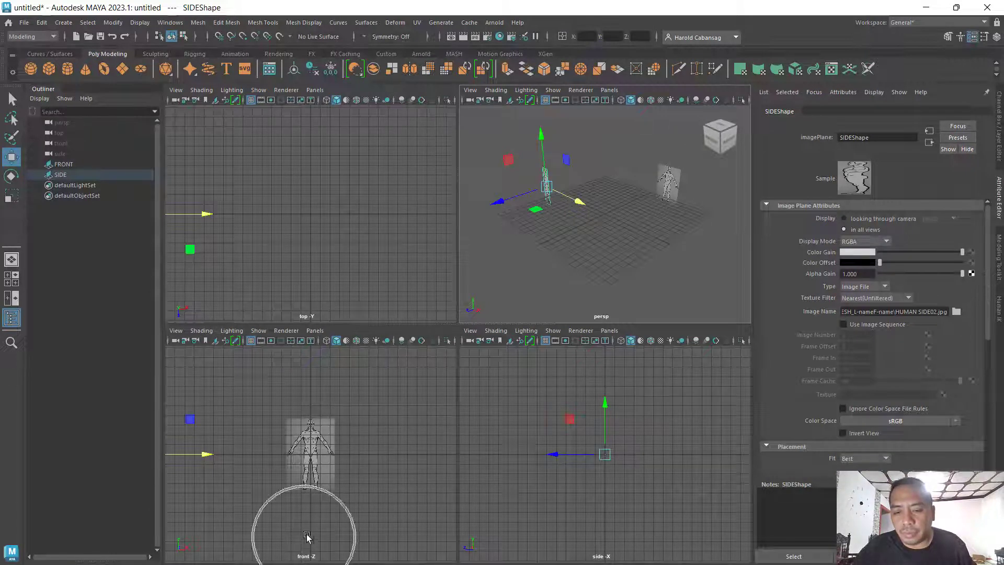
Select and frame the SIDE image plane, then rotate it around its vertical axis.
{"action": "left_click", "coordinate": [674, 183]}
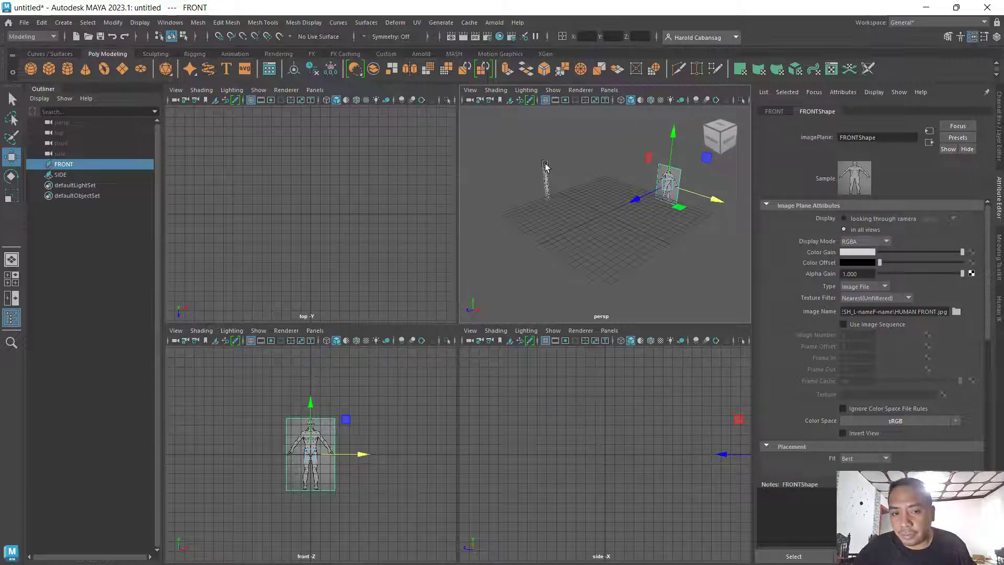
{"action": "left_click", "coordinate": [547, 183]}
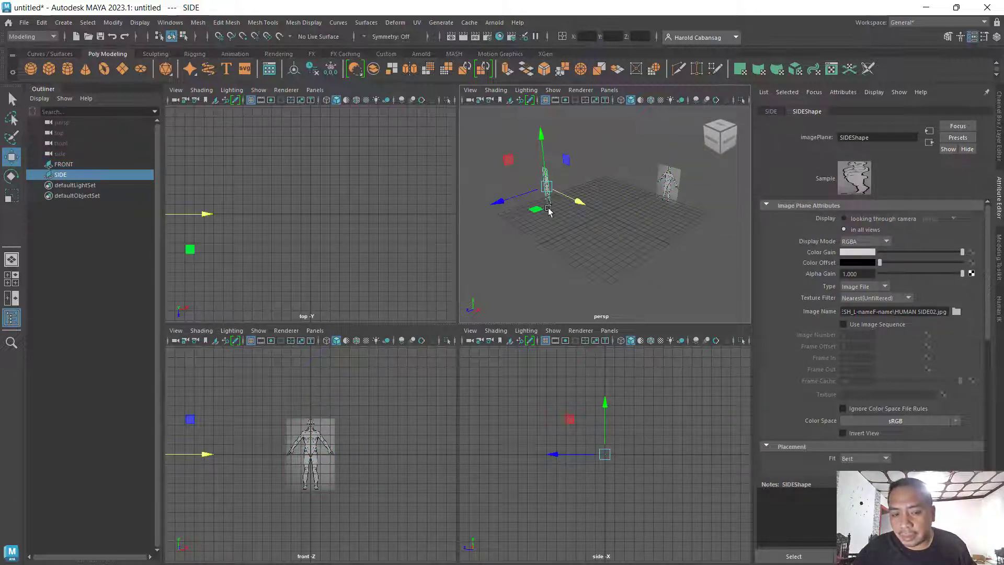
{"action": "scroll", "coordinate": [548, 210], "scroll_direction": "up", "scroll_amount": 5}
{"action": "scroll", "coordinate": [548, 210], "scroll_direction": "down", "scroll_amount": 5}
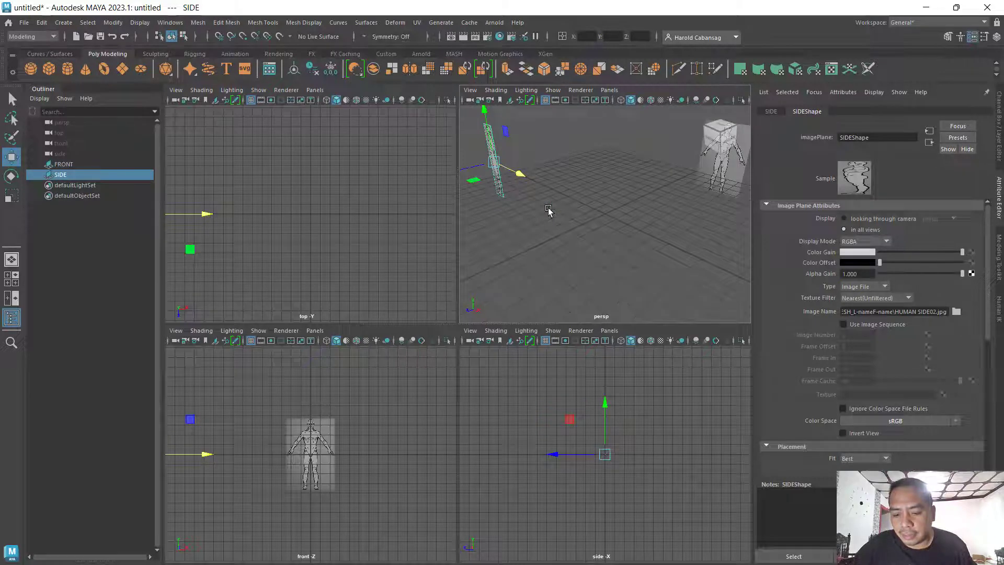
{"action": "key", "text": "f"}
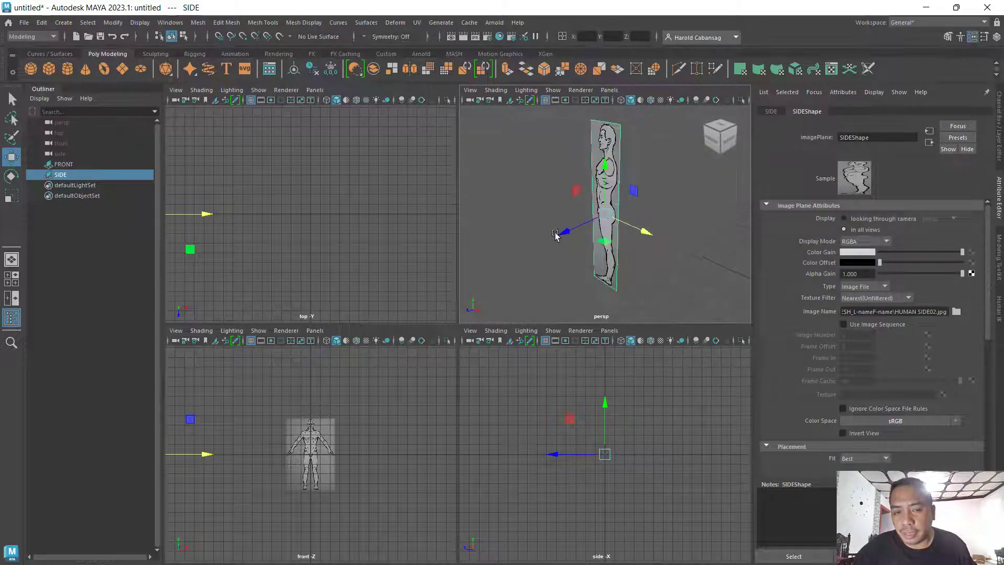
{"action": "left_click_drag", "start_coordinate": [556, 235], "coordinate": [575, 225], "text": "alt"}
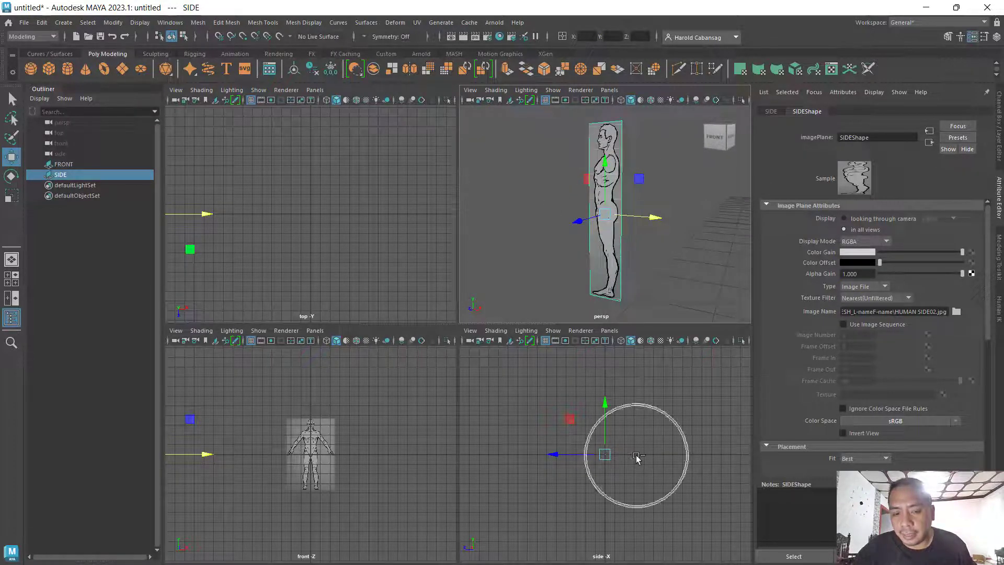
{"action": "left_click_drag", "start_coordinate": [695, 231], "coordinate": [690, 247], "text": "alt"}
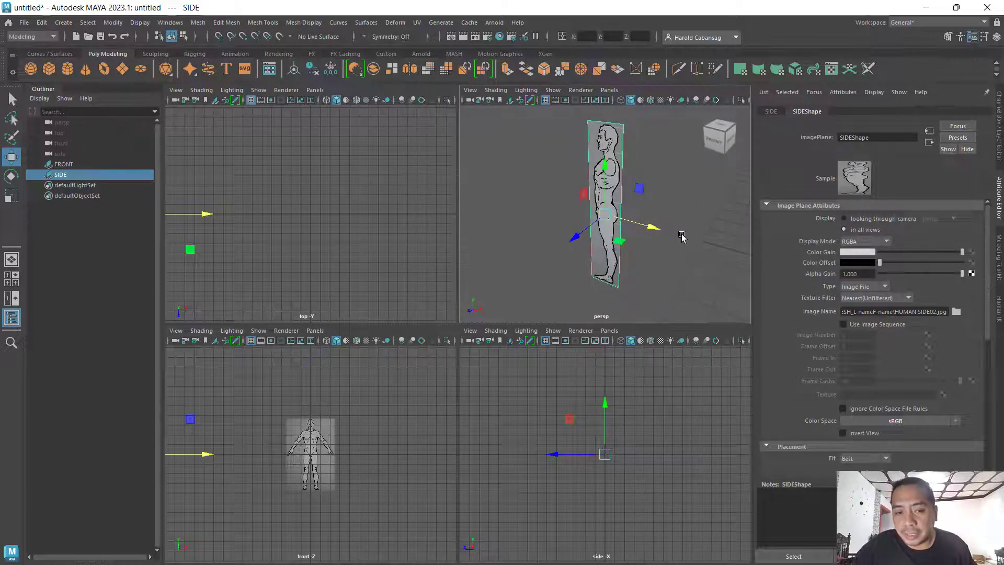
{"action": "key", "text": "e"}
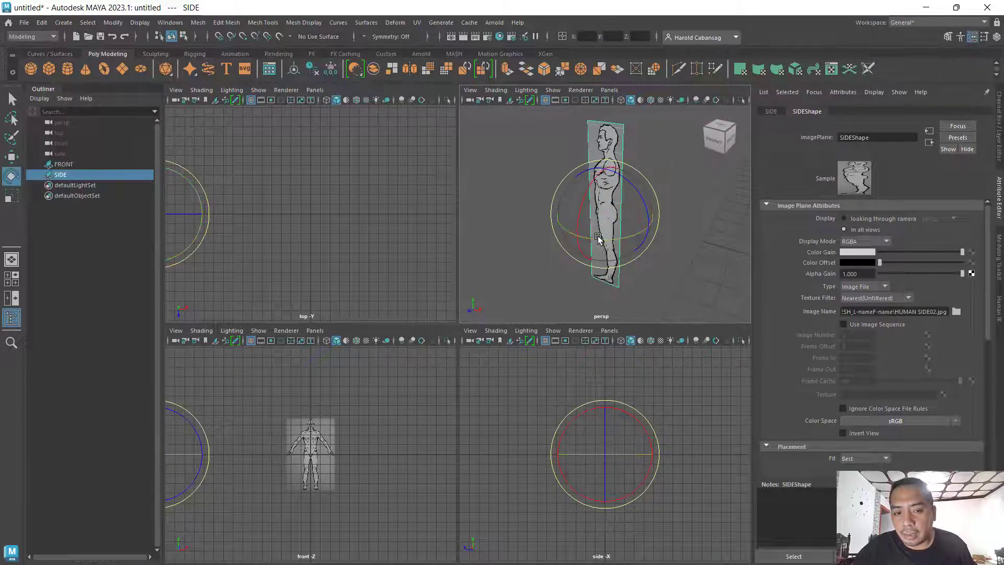
{"action": "left_click_drag", "start_coordinate": [600, 238], "coordinate": [623, 234]}
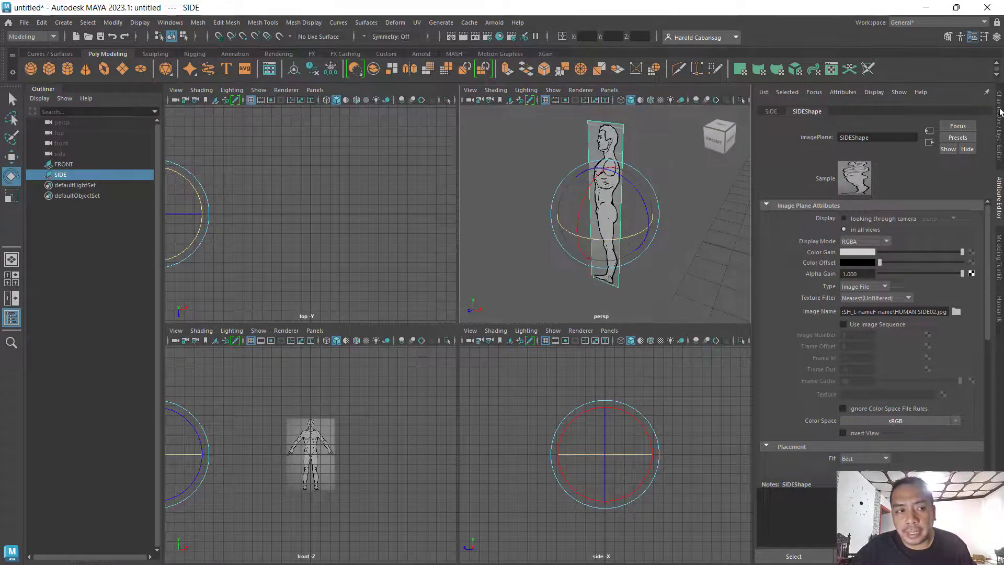
Set the SIDE plane's Rotate Y to 90 in the Channel Box, then deselect it.
{"action": "left_click", "coordinate": [1001, 130]}
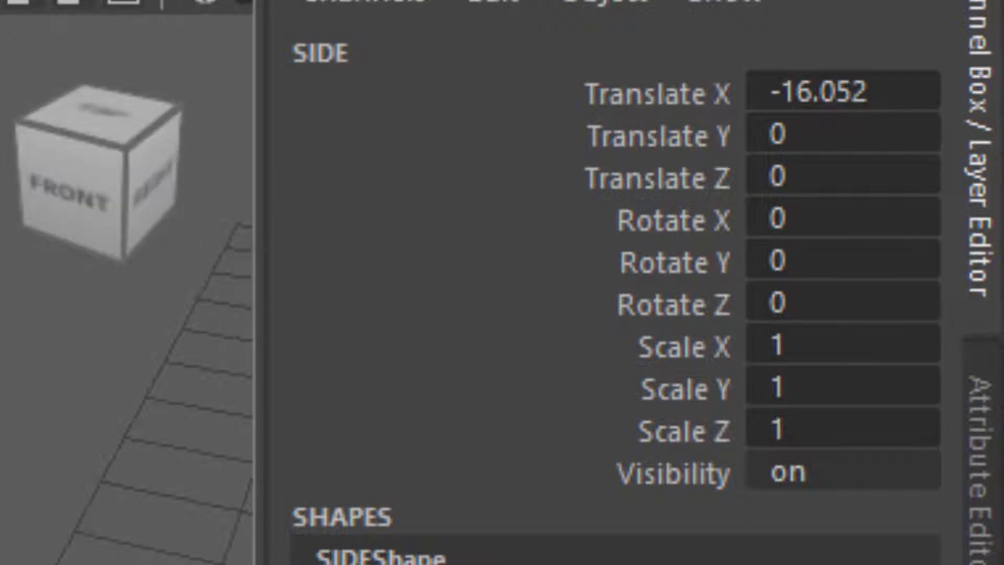
{"action": "left_click", "coordinate": [834, 268]}
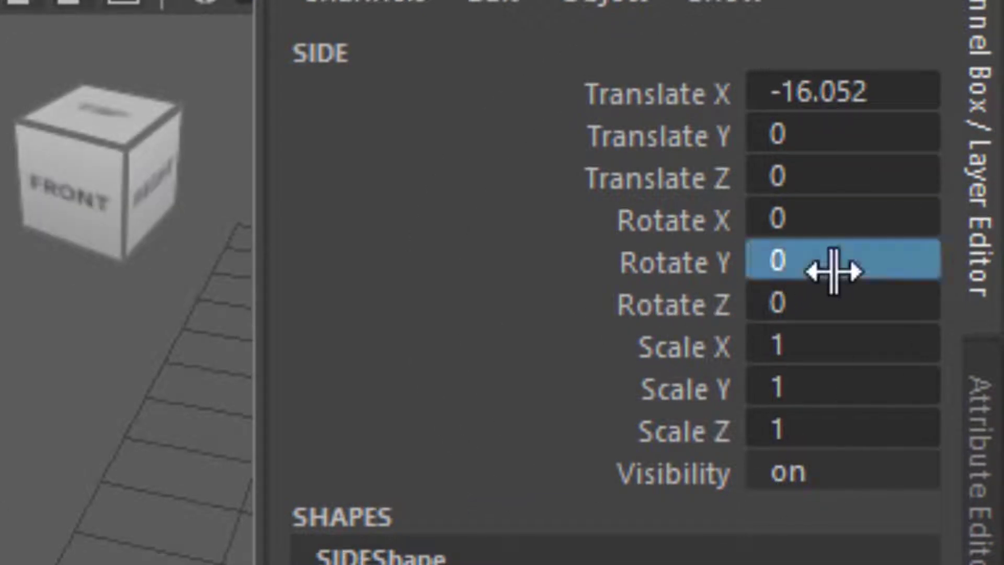
{"action": "left_click", "coordinate": [836, 271]}
{"action": "key", "text": "BackSpace"}
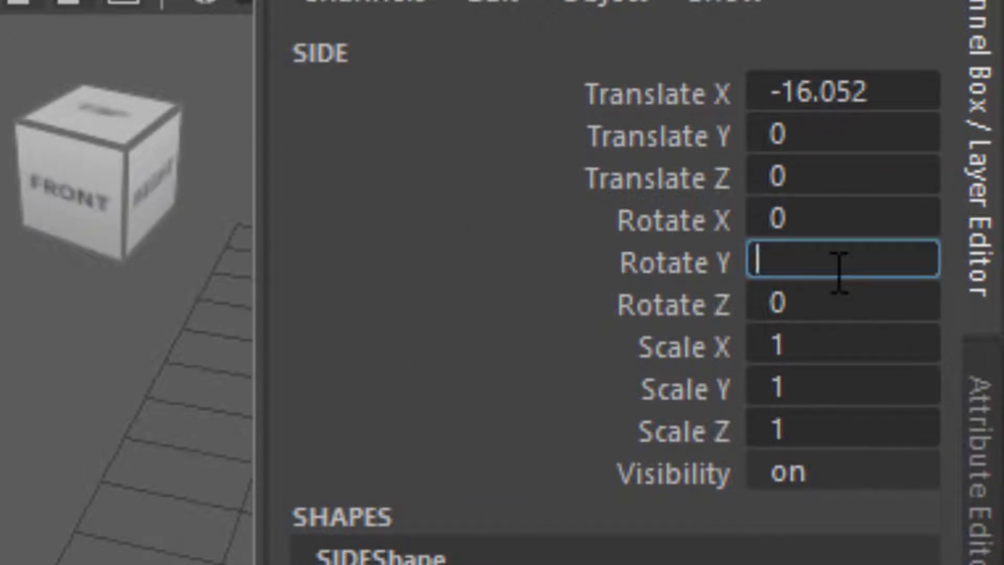
{"action": "type", "text": "90"}
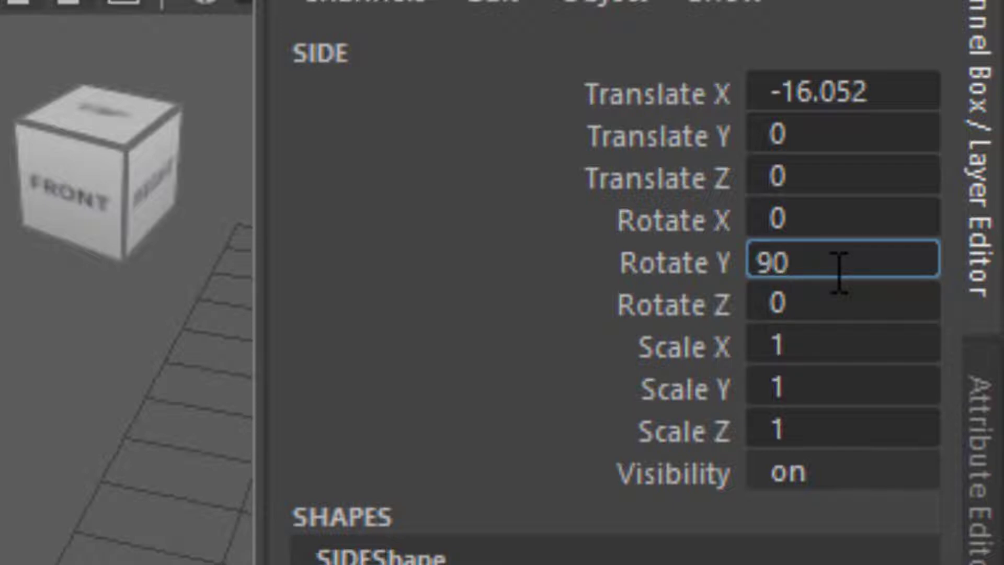
{"action": "key", "text": "Return"}
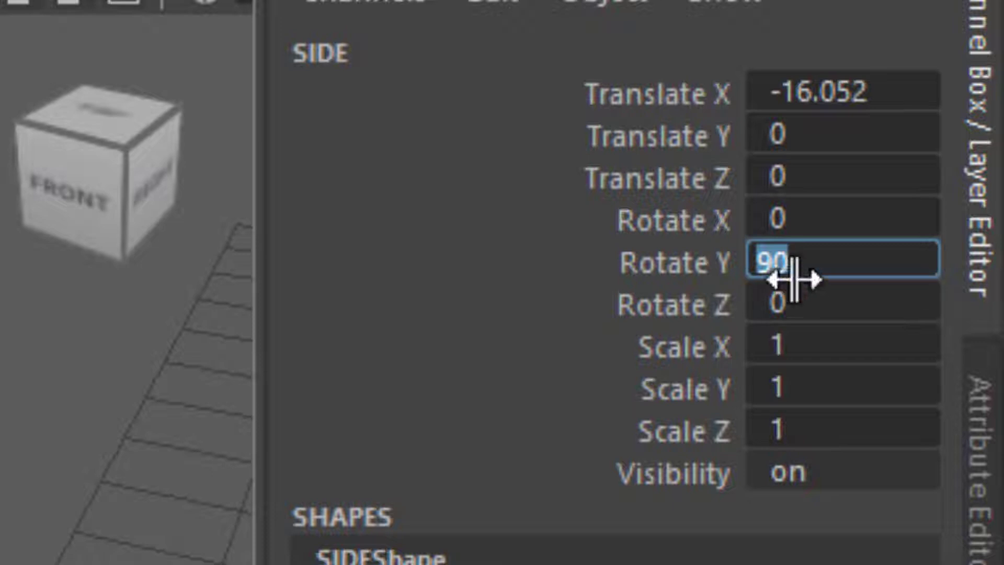
{"action": "type", "text": "0"}
{"action": "key", "text": "Return"}
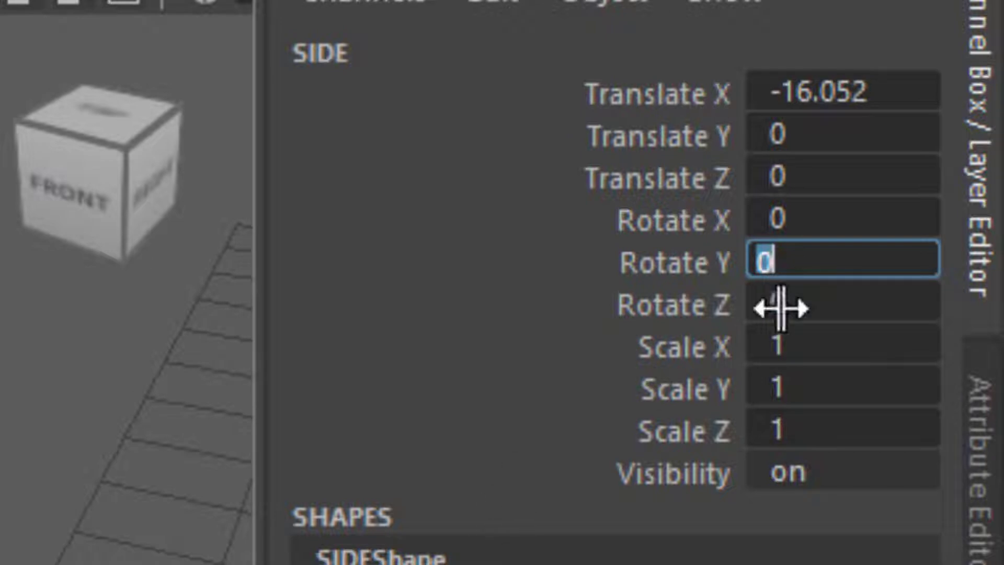
{"action": "type", "text": "90"}
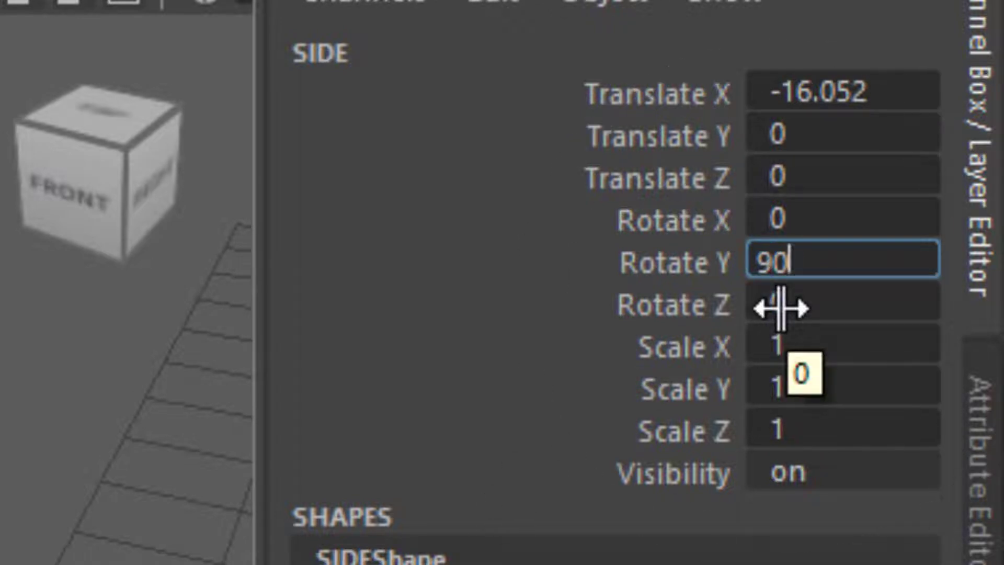
{"action": "key", "text": "Return"}
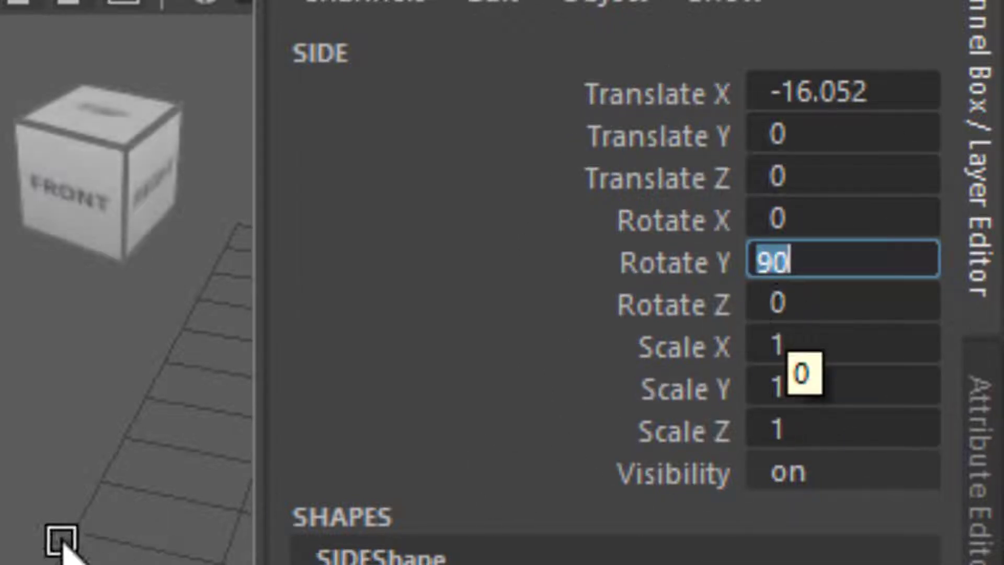
{"action": "key", "text": "Escape"}
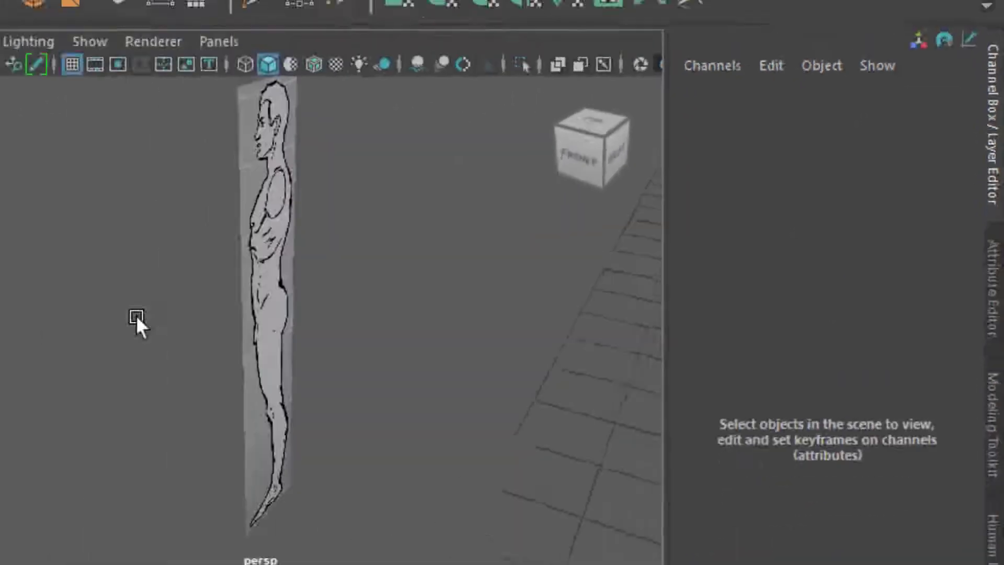
Frame and orbit the perspective view, then select the FRONT image plane.
{"action": "key", "text": "f"}
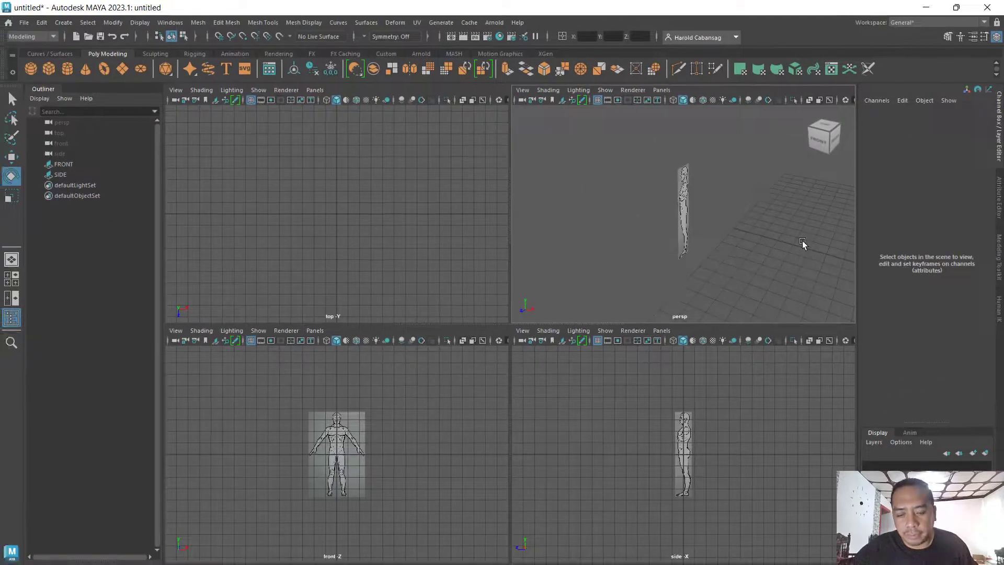
{"action": "left_click_drag", "start_coordinate": [802, 240], "coordinate": [766, 244], "text": "alt"}
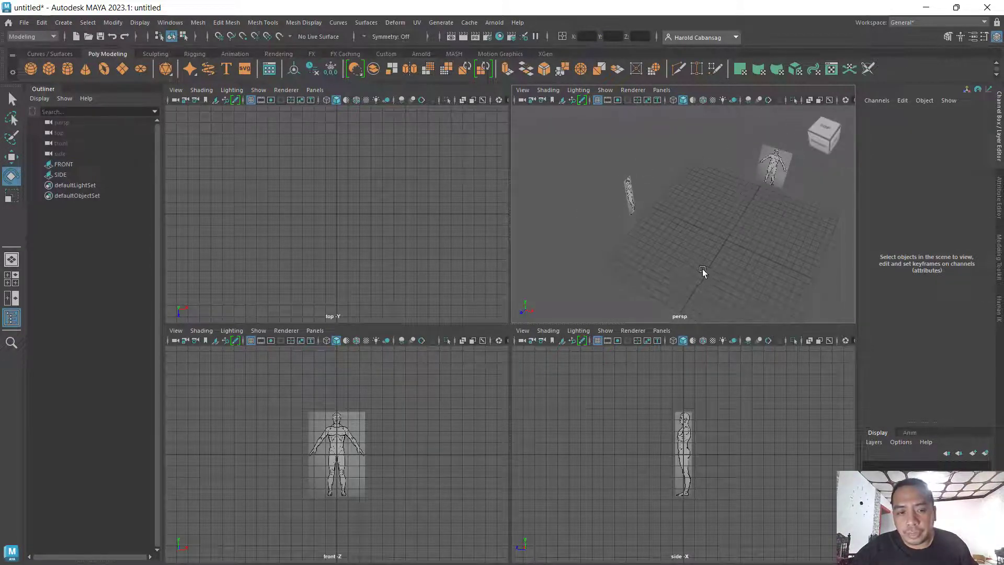
{"action": "left_click_drag", "start_coordinate": [702, 272], "coordinate": [684, 229], "text": "alt"}
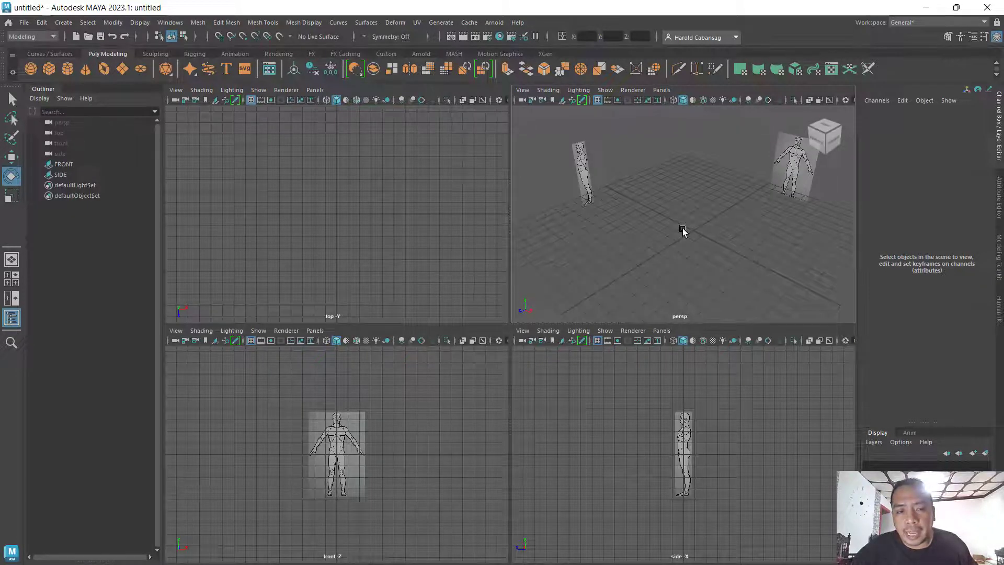
{"action": "left_click", "coordinate": [802, 164]}
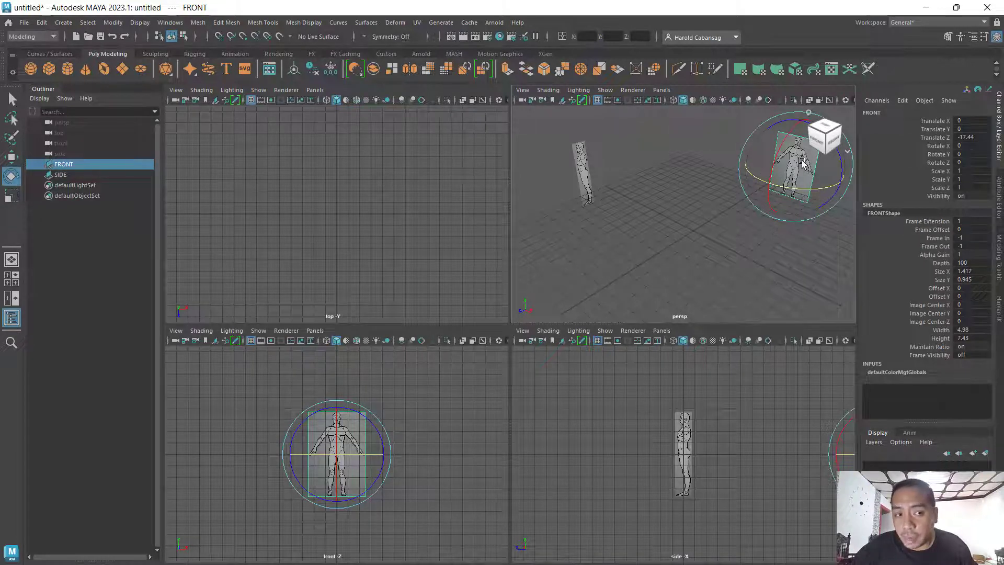
{"action": "key", "text": "w"}
{"action": "key", "text": "e"}
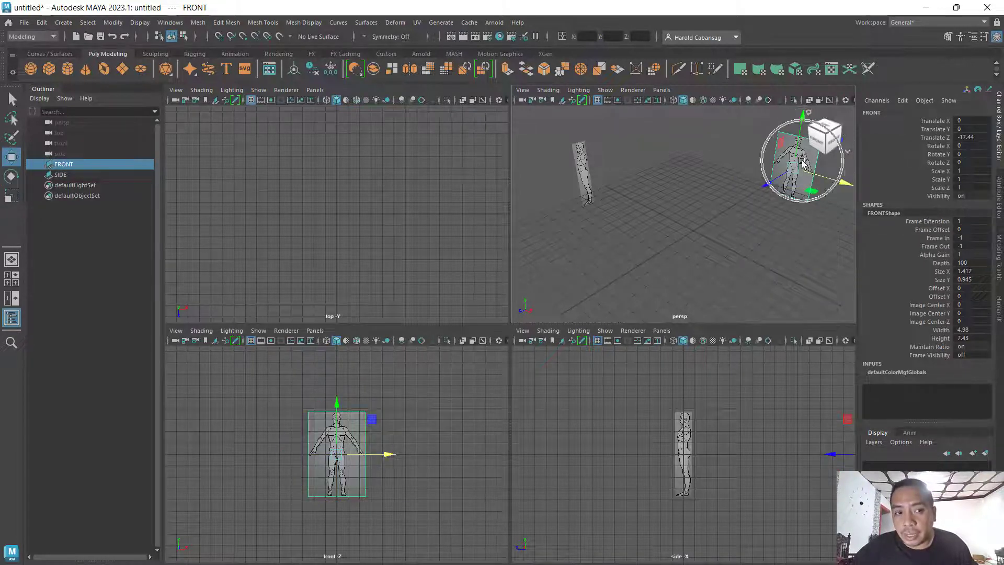
{"action": "key", "text": "w"}
{"action": "key", "text": "e"}
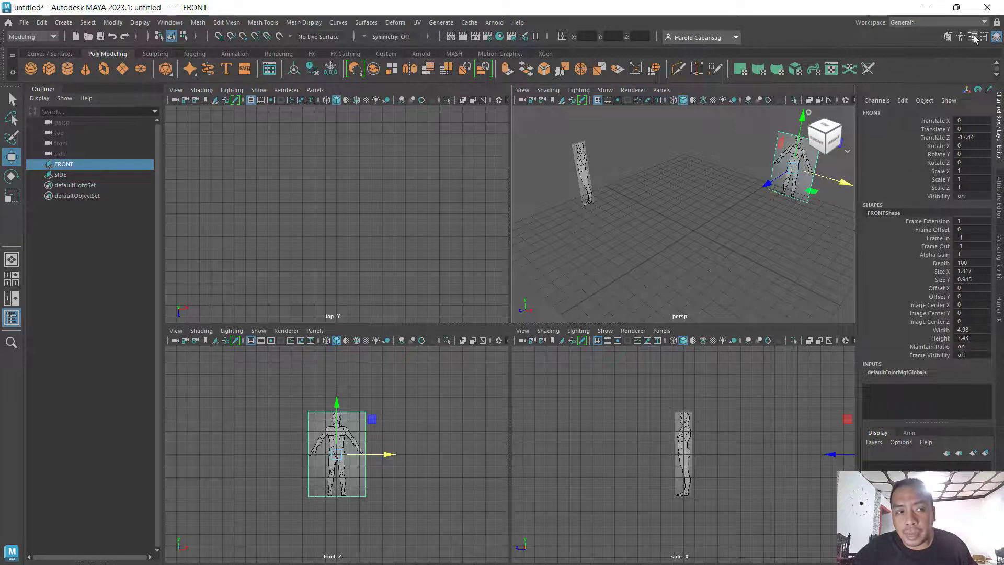
Set the FRONT plane's Display to 'looking through camera' with the front camera, then deselect.
{"action": "left_click", "coordinate": [974, 37]}
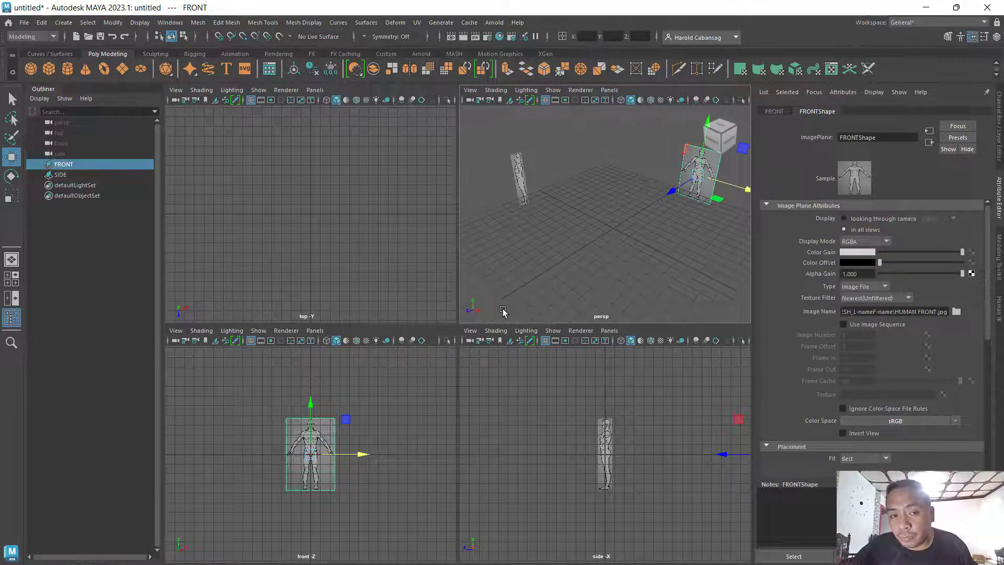
{"action": "key", "text": "ctrl"}
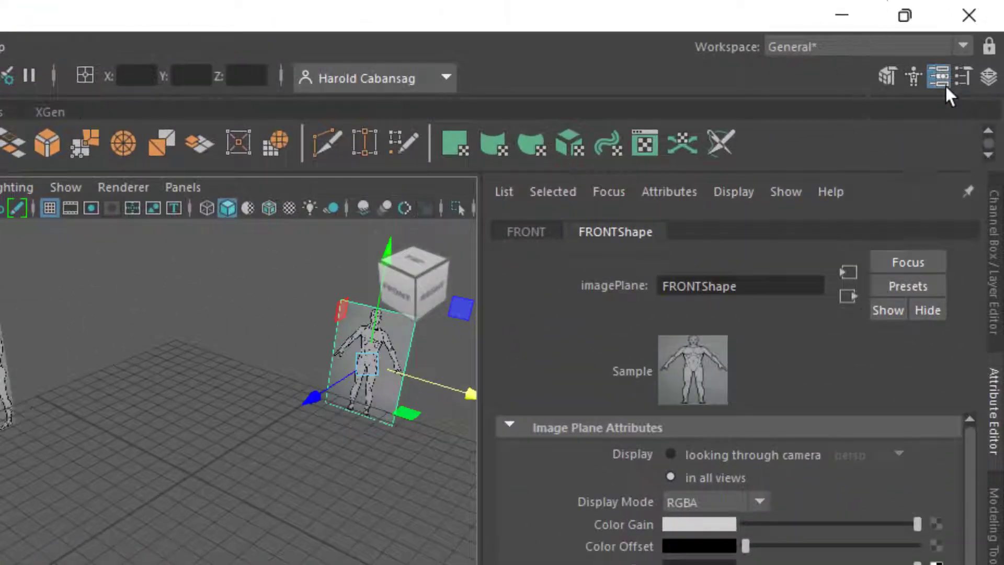
{"action": "key", "text": "ctrl"}
{"action": "key", "text": "ctrl"}
{"action": "key", "text": "ctrl"}
{"action": "key", "text": "ctrl"}
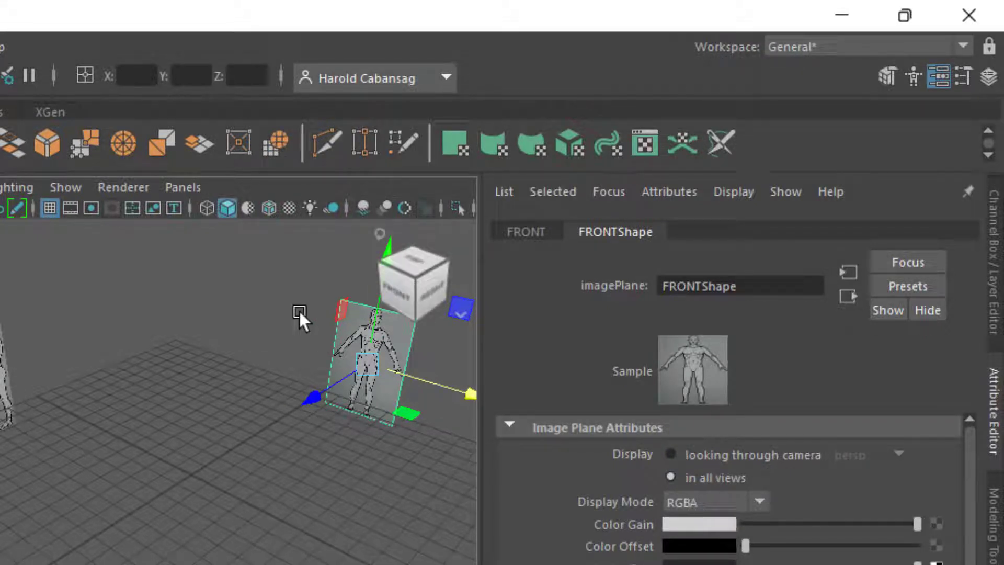
{"action": "left_click", "coordinate": [769, 453]}
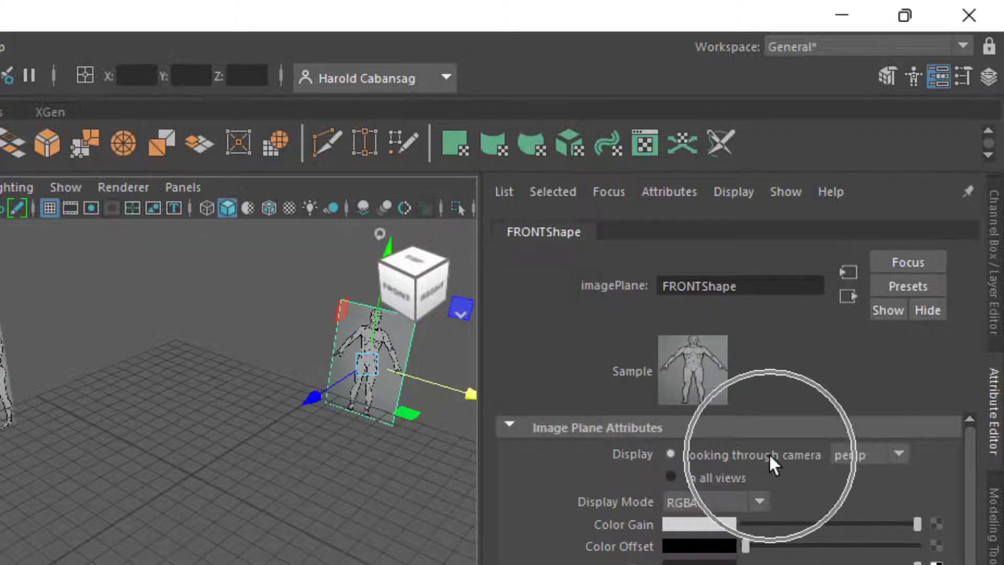
{"action": "left_click", "coordinate": [899, 453]}
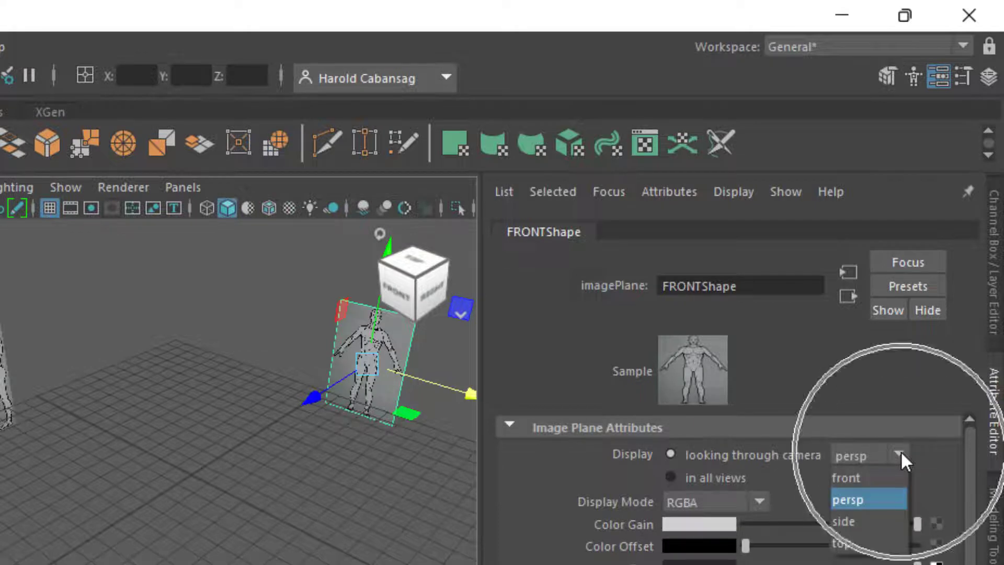
{"action": "left_click", "coordinate": [883, 480]}
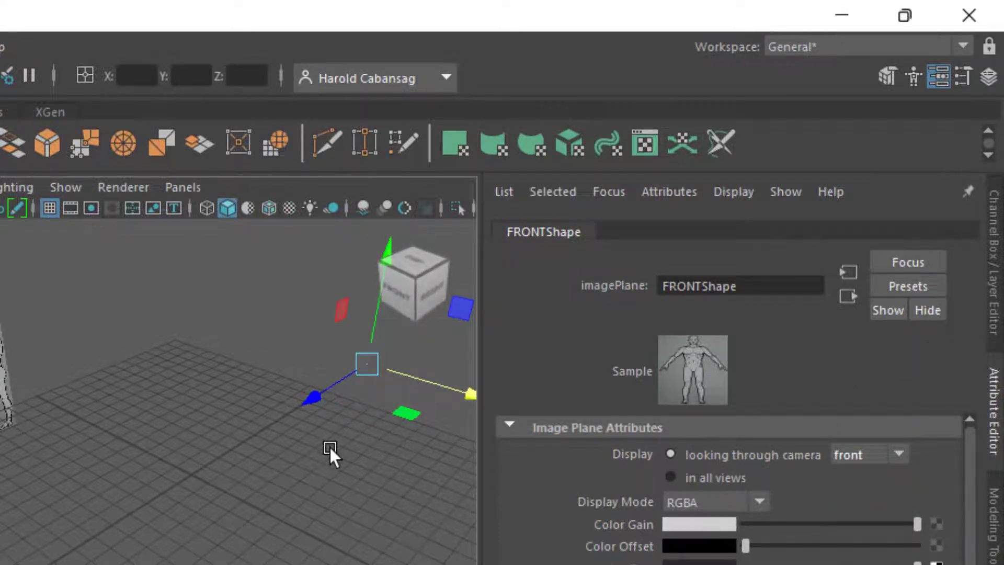
{"action": "left_click", "coordinate": [328, 451]}
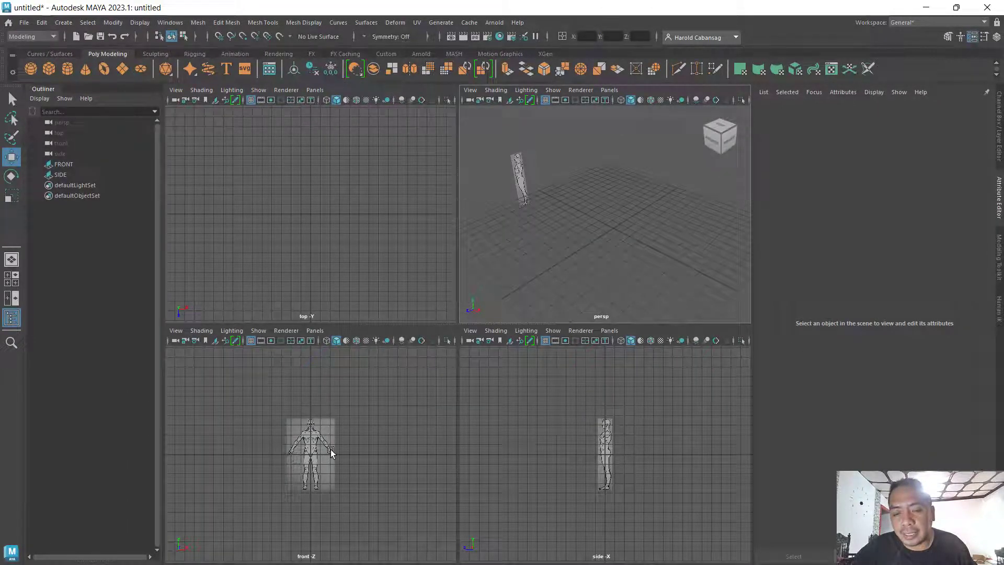
Set the SIDE image plane to display only when looking through the side camera.
{"action": "left_click", "coordinate": [330, 450]}
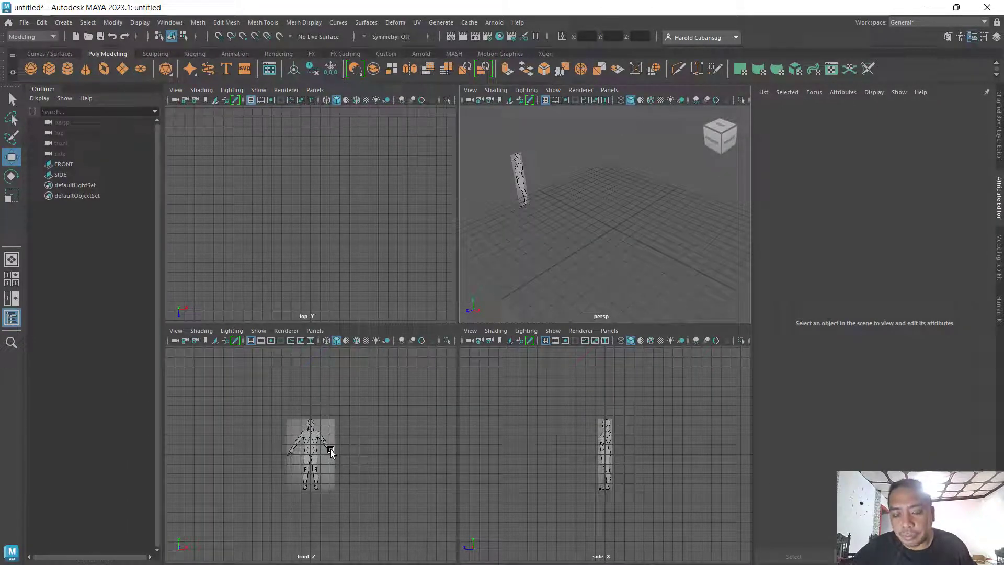
{"action": "left_click_drag", "start_coordinate": [560, 138], "coordinate": [492, 234]}
{"action": "left_click", "coordinate": [528, 176]}
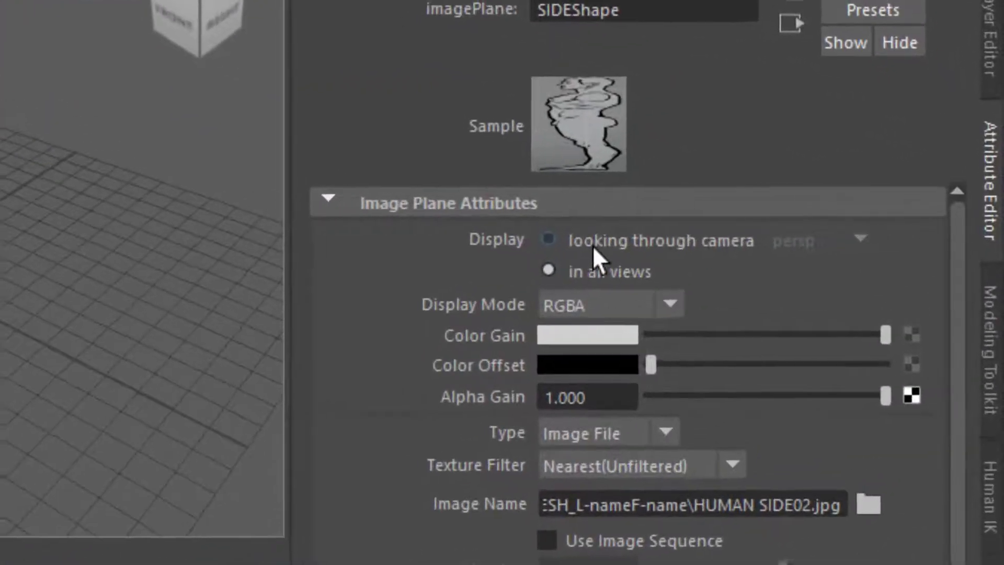
{"action": "left_click", "coordinate": [860, 220]}
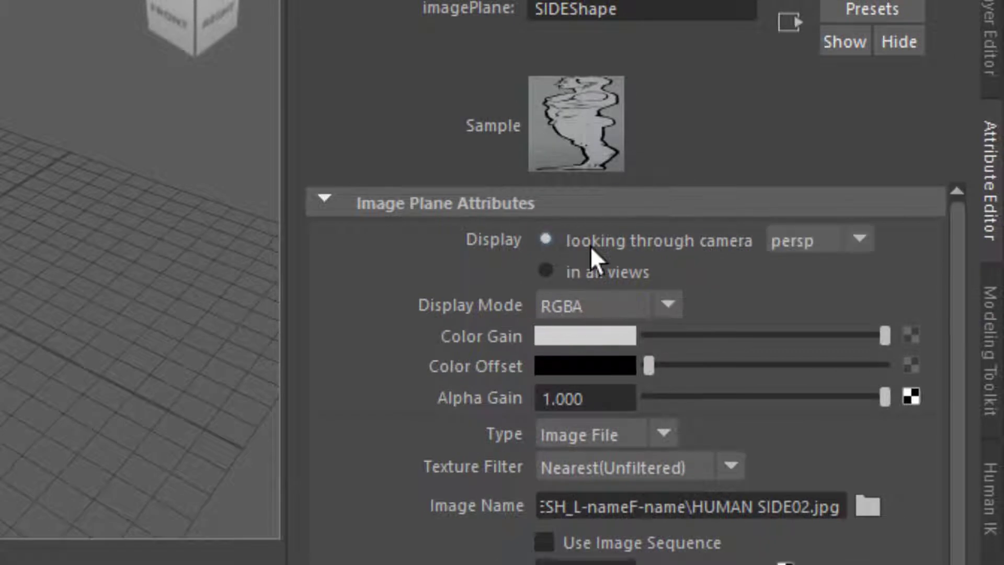
{"action": "left_click", "coordinate": [590, 245]}
{"action": "left_click", "coordinate": [810, 240]}
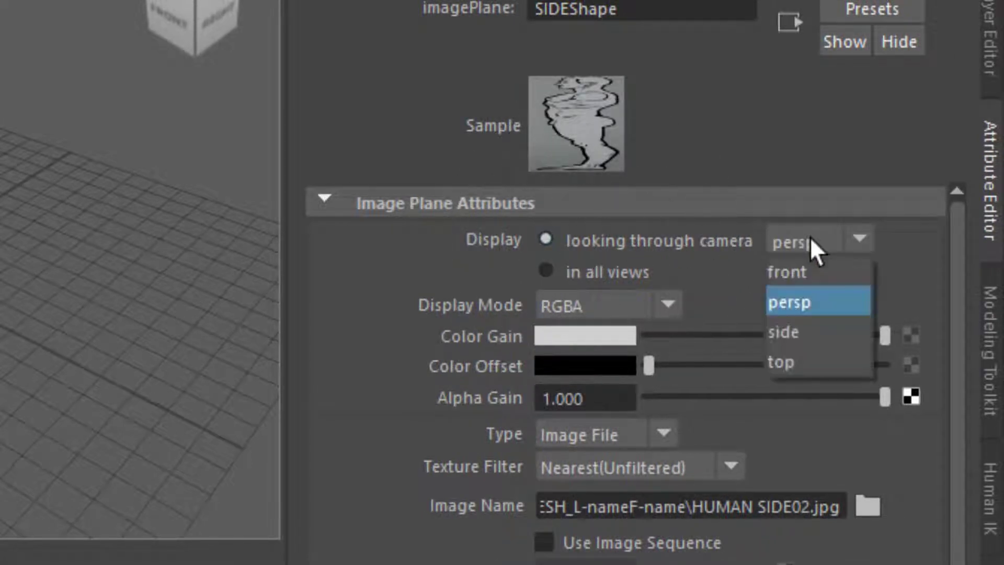
{"action": "left_click", "coordinate": [805, 335]}
{"action": "left_click", "coordinate": [275, 230]}
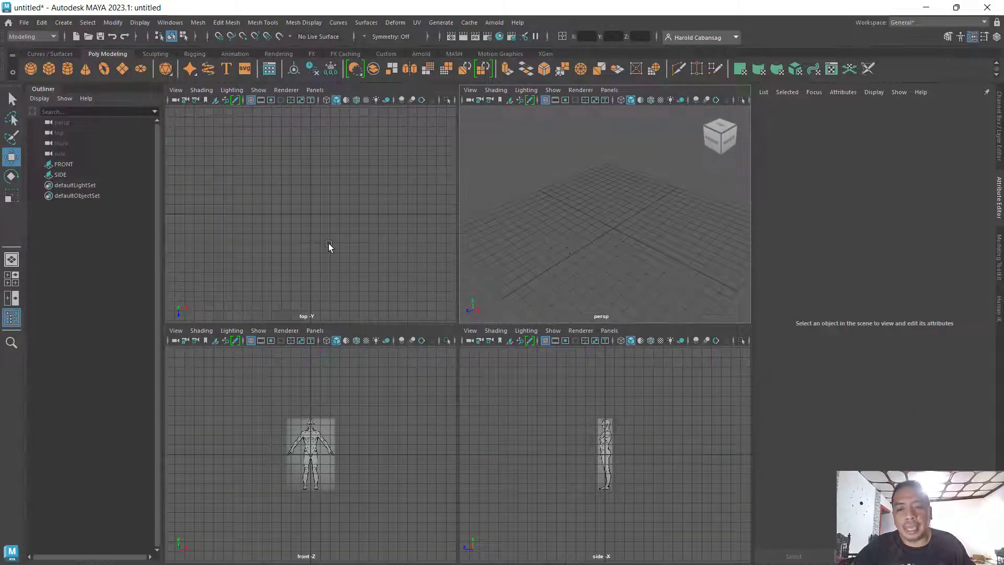
{"action": "left_click", "coordinate": [605, 251]}
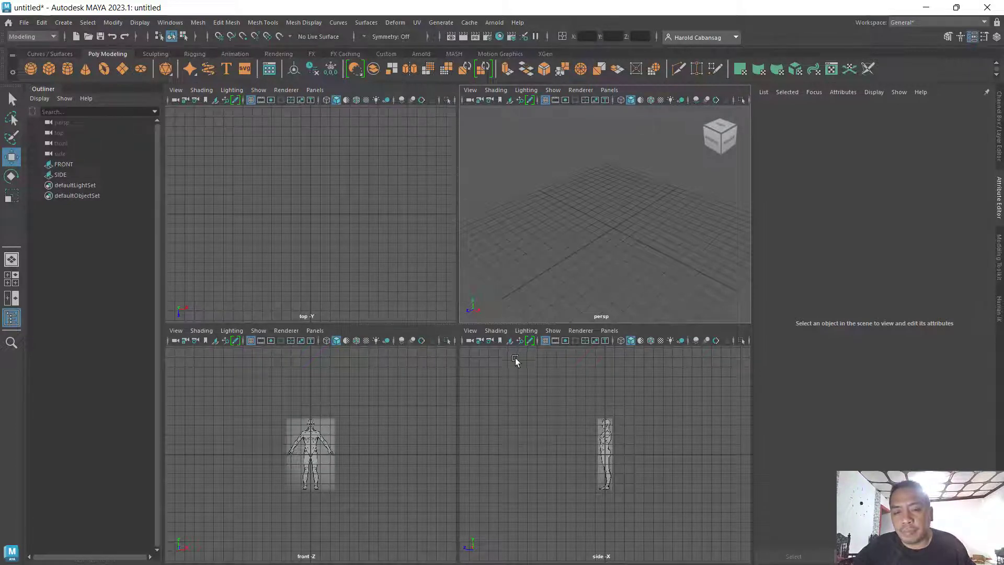
{"action": "left_click", "coordinate": [411, 214]}
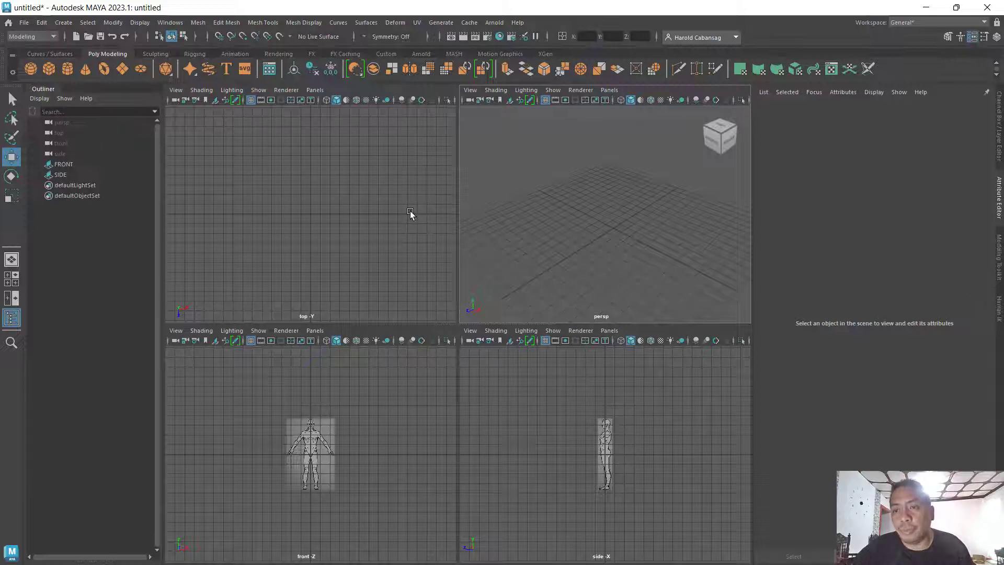
Switch the top-left pane to a new Back orthographic camera, back1, and clear the selection.
{"action": "left_click", "coordinate": [410, 213]}
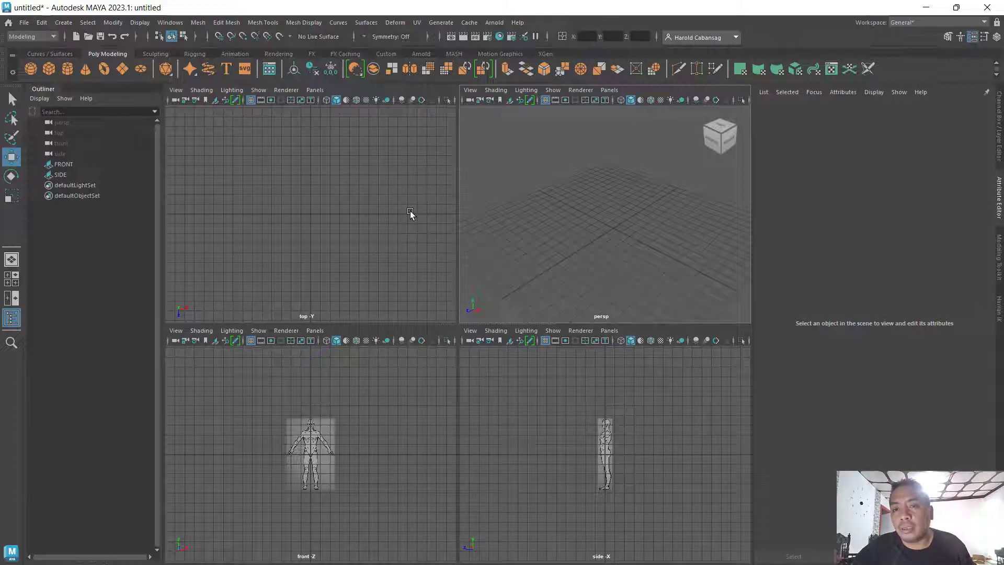
{"action": "left_click", "coordinate": [315, 90]}
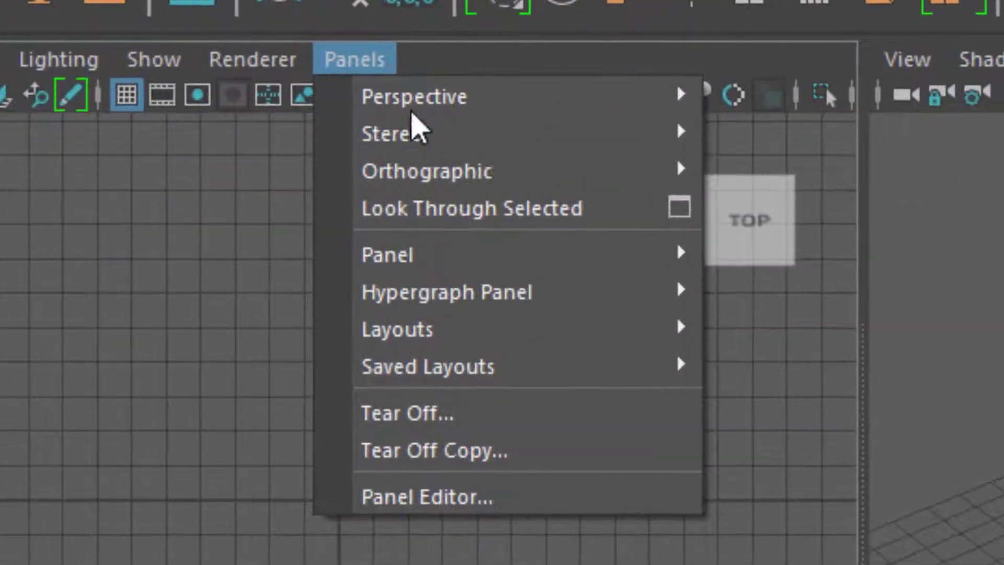
{"action": "left_click", "coordinate": [357, 128]}
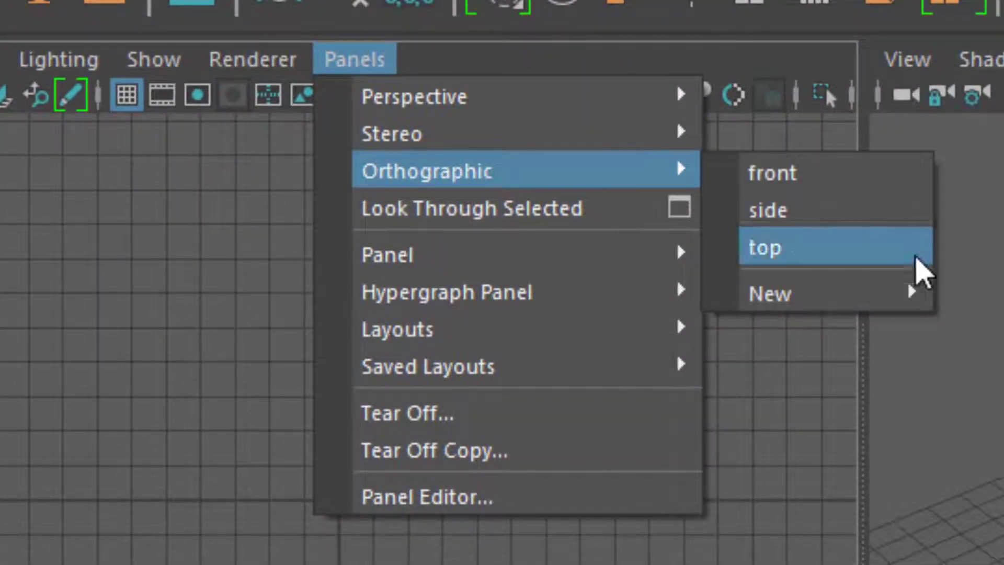
{"action": "left_click", "coordinate": [868, 304]}
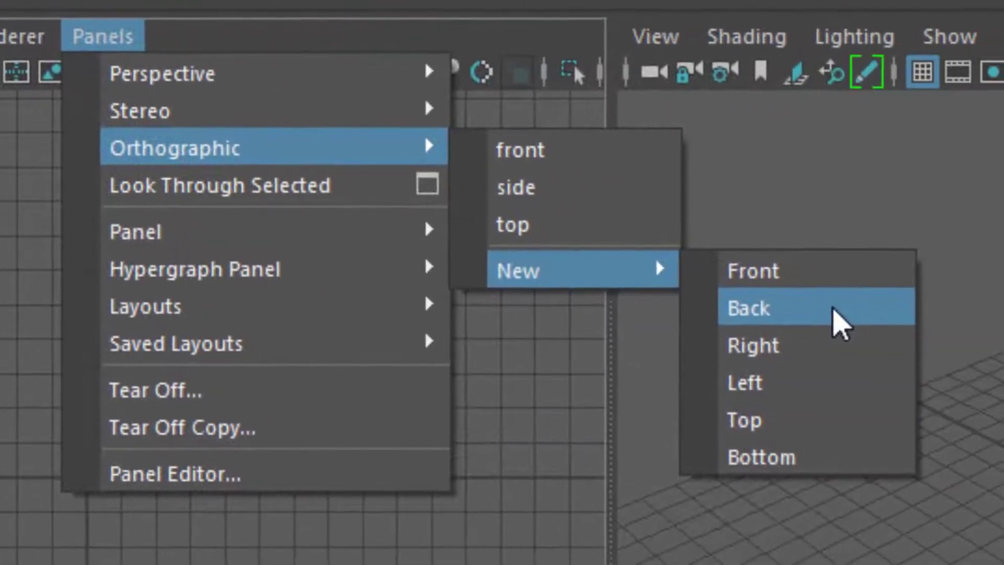
{"action": "left_click", "coordinate": [997, 331]}
{"action": "left_click", "coordinate": [835, 311]}
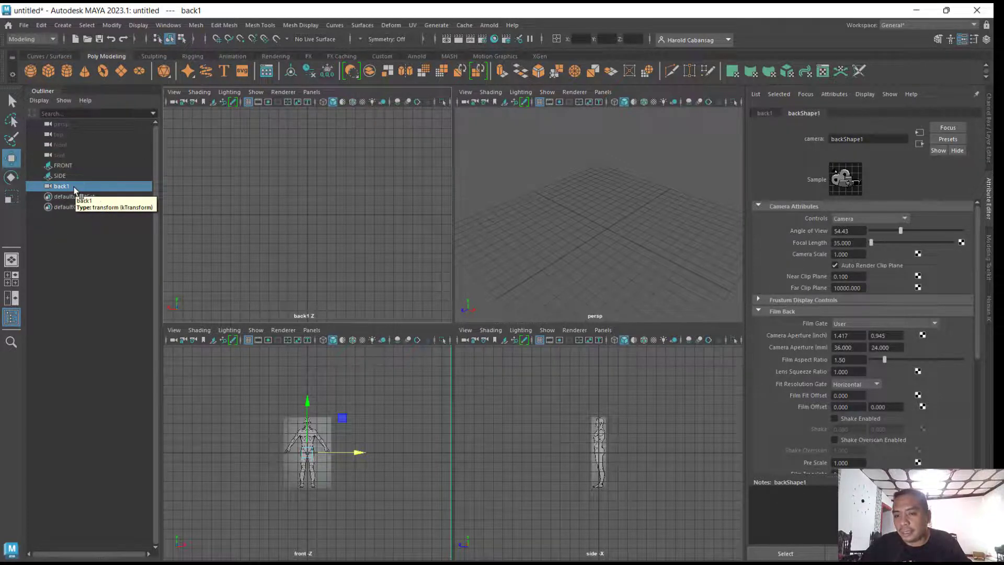
{"action": "left_click", "coordinate": [355, 265]}
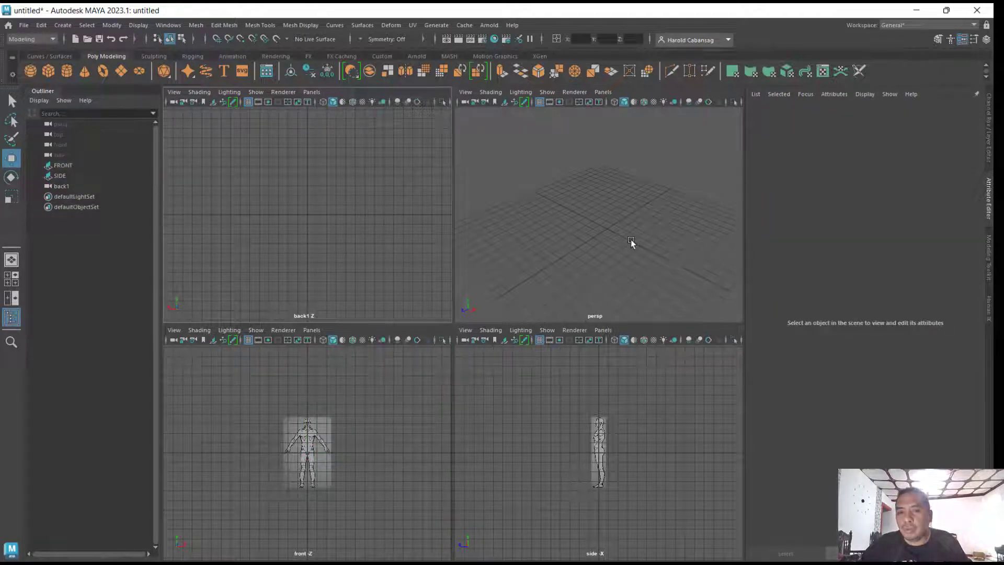
Create a free image plane loaded with HUMAN BACK.jpg.
{"action": "left_click", "coordinate": [68, 28]}
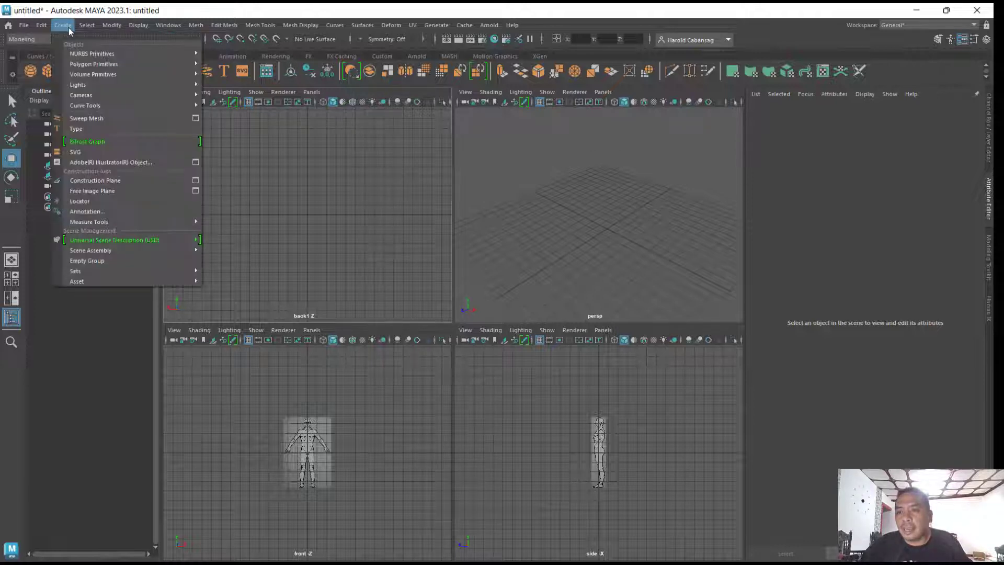
{"action": "left_click", "coordinate": [126, 191]}
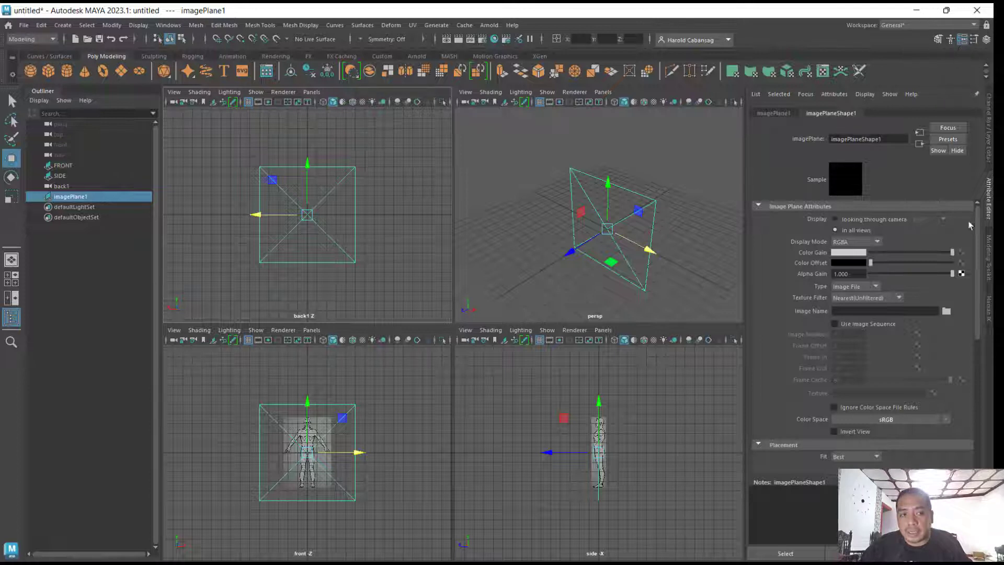
{"action": "left_click", "coordinate": [947, 312]}
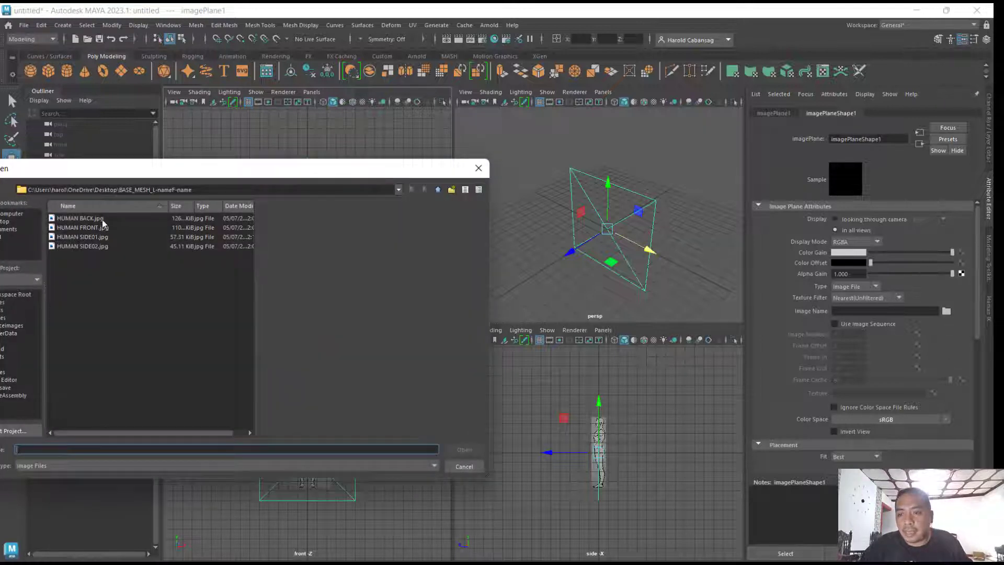
{"action": "left_click", "coordinate": [84, 219]}
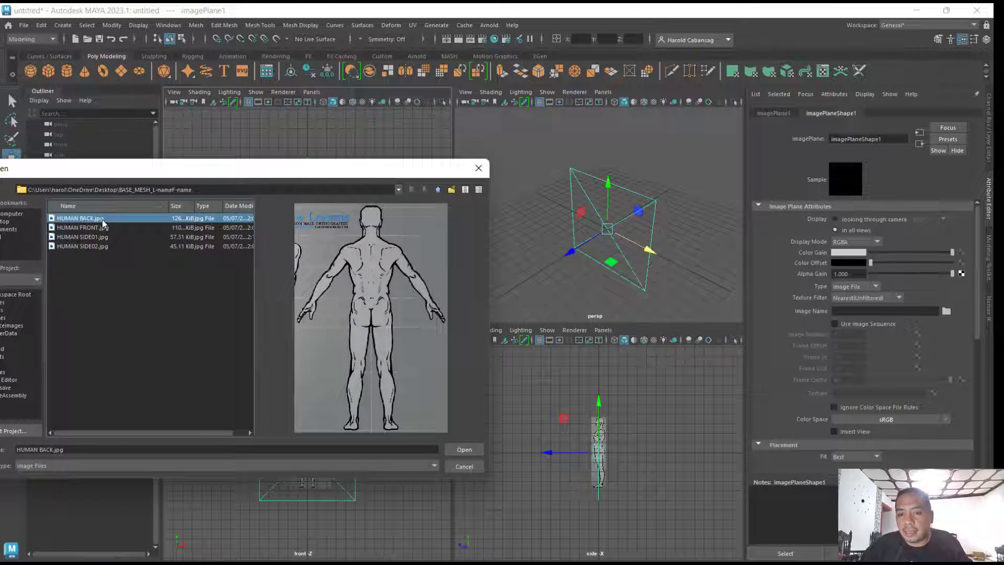
{"action": "left_click", "coordinate": [464, 450]}
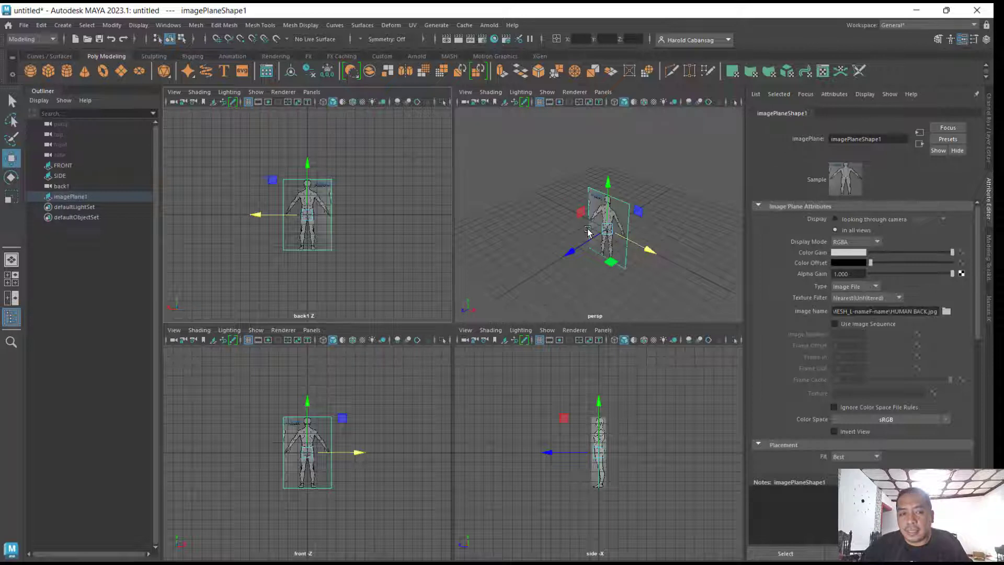
Make the back plane display only through back1, shift it along Z, and select imagePlane1.
{"action": "left_click", "coordinate": [868, 219]}
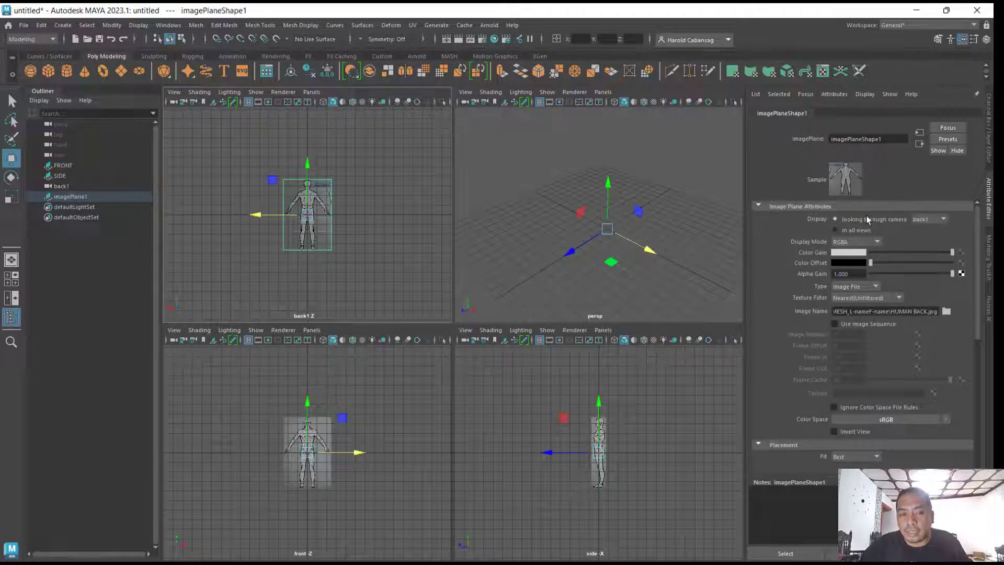
{"action": "left_click", "coordinate": [944, 219]}
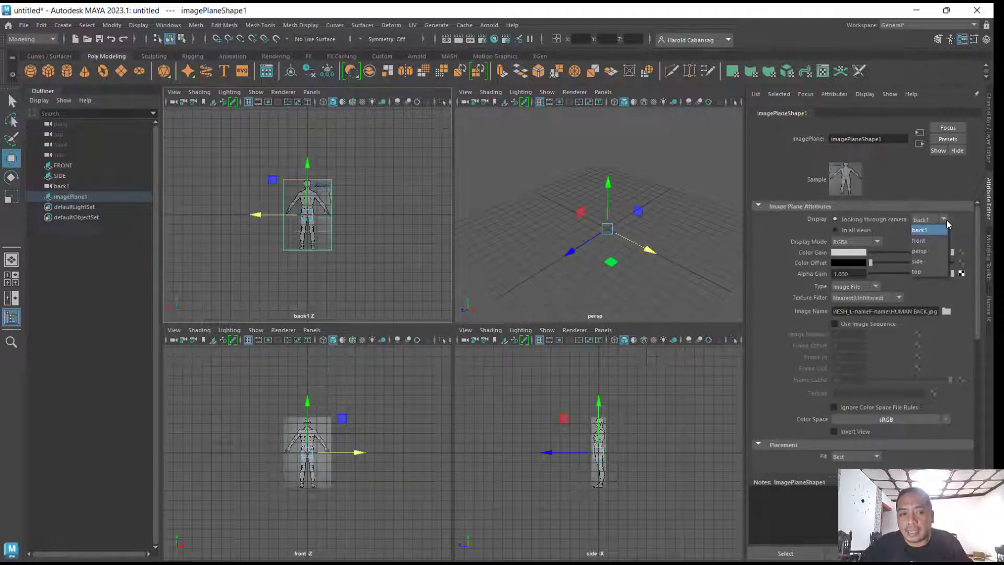
{"action": "left_click", "coordinate": [934, 231]}
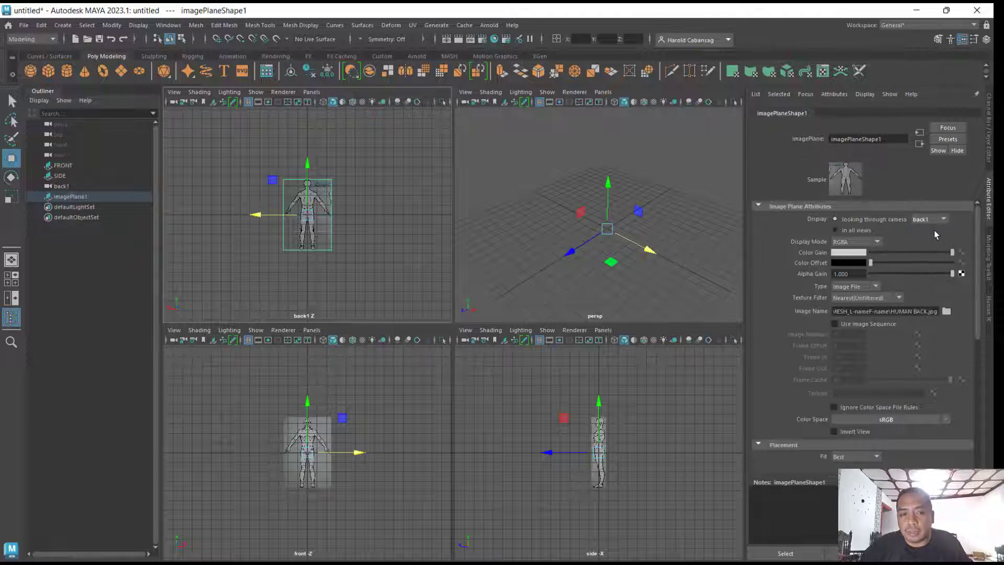
{"action": "left_click_drag", "start_coordinate": [586, 235], "coordinate": [513, 287]}
{"action": "left_click", "coordinate": [607, 221]}
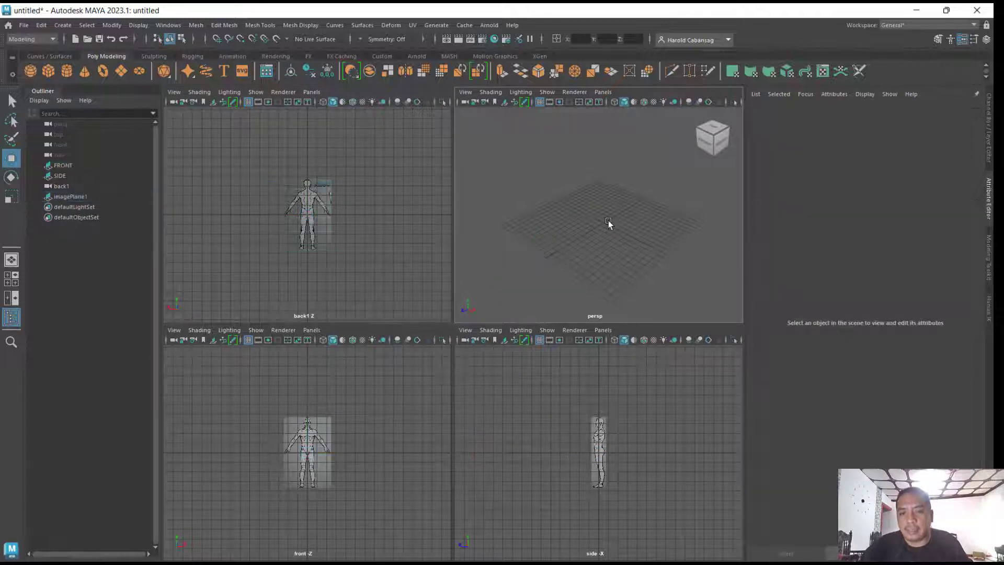
{"action": "left_click", "coordinate": [346, 213]}
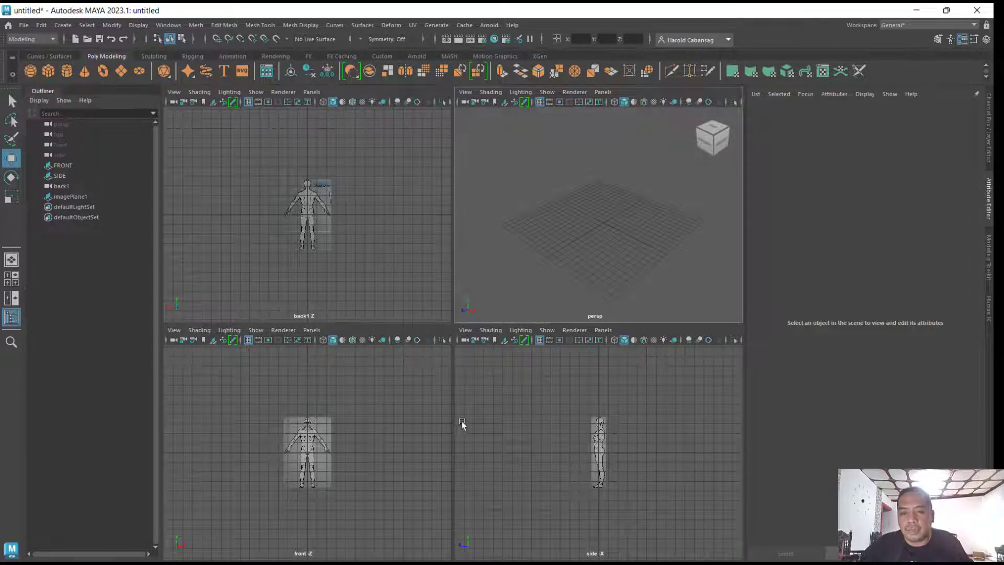
{"action": "left_click", "coordinate": [70, 198]}
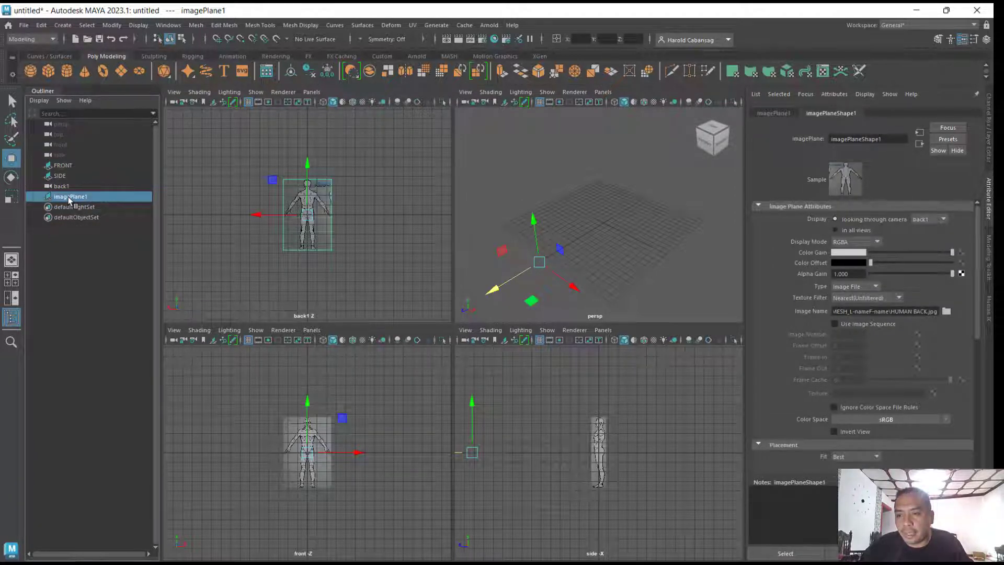
Rename imagePlane1 to BACK in the Outliner.
{"action": "double_click", "coordinate": [70, 197]}
{"action": "type", "text": "BA"}
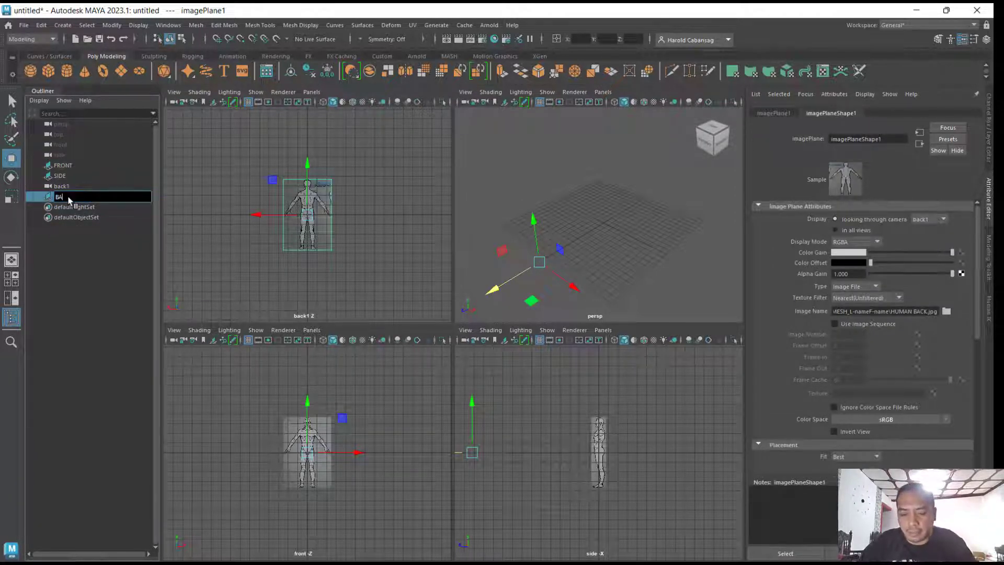
{"action": "type", "text": "CK"}
{"action": "key", "text": "Return"}
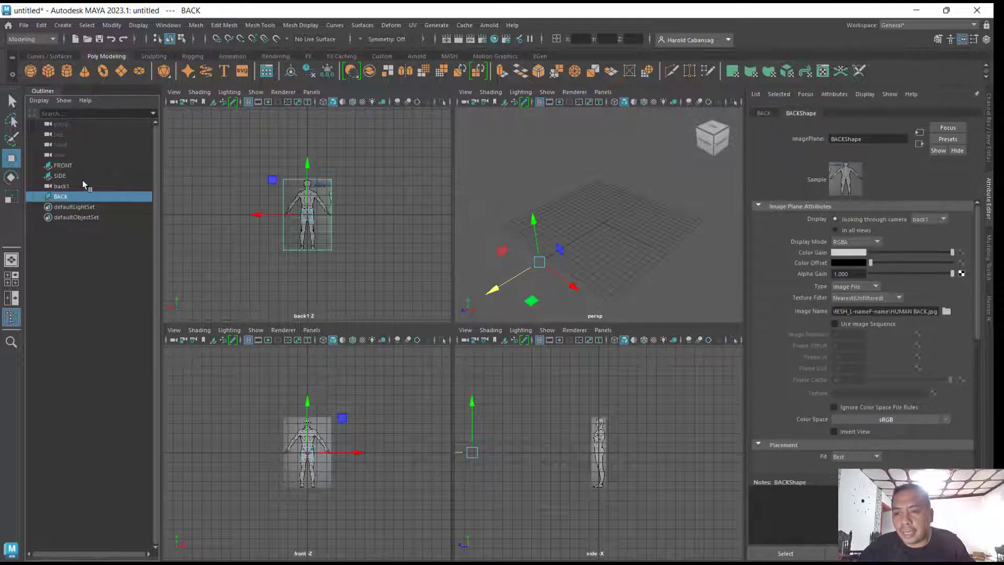
Select the BACK, SIDE and FRONT image planes together and show their transform channels.
{"action": "left_click", "coordinate": [70, 176], "text": "ctrl"}
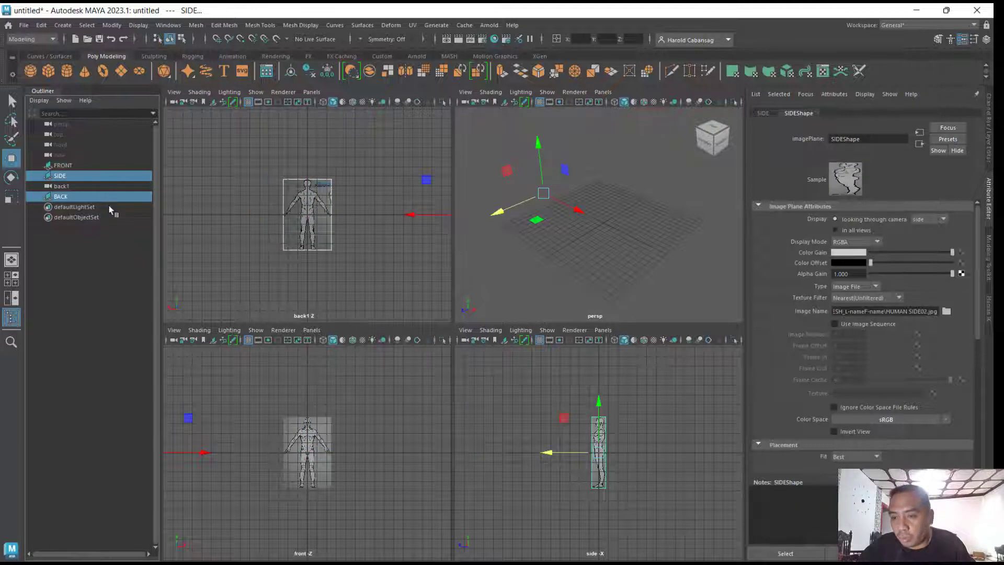
{"action": "left_click", "coordinate": [92, 296]}
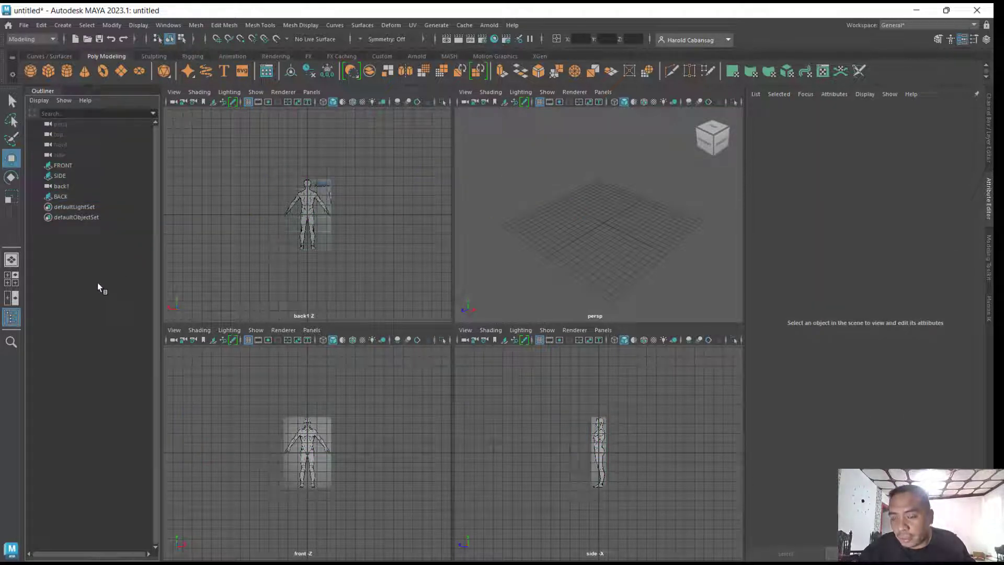
{"action": "left_click", "coordinate": [62, 196]}
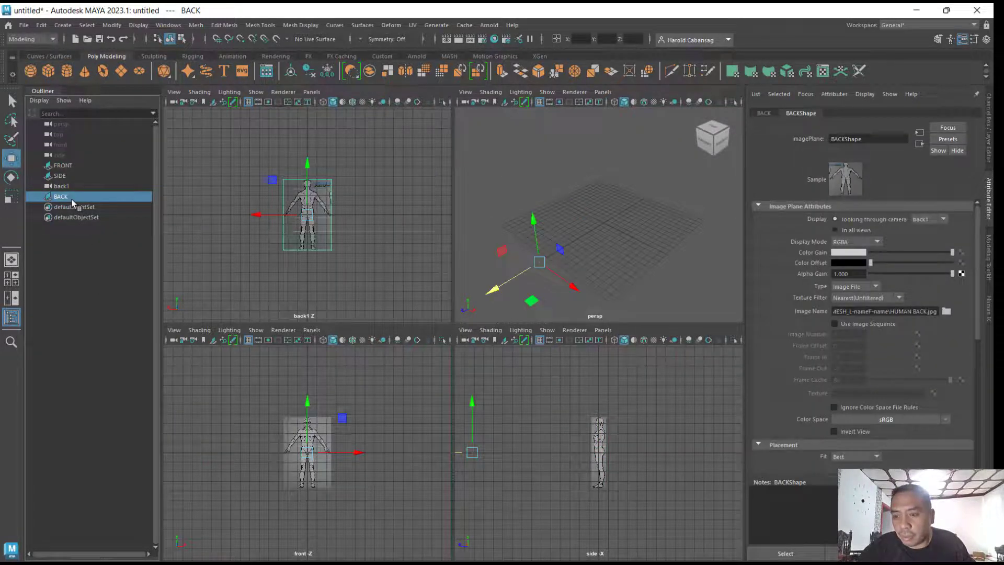
{"action": "left_click", "coordinate": [71, 176], "text": "ctrl"}
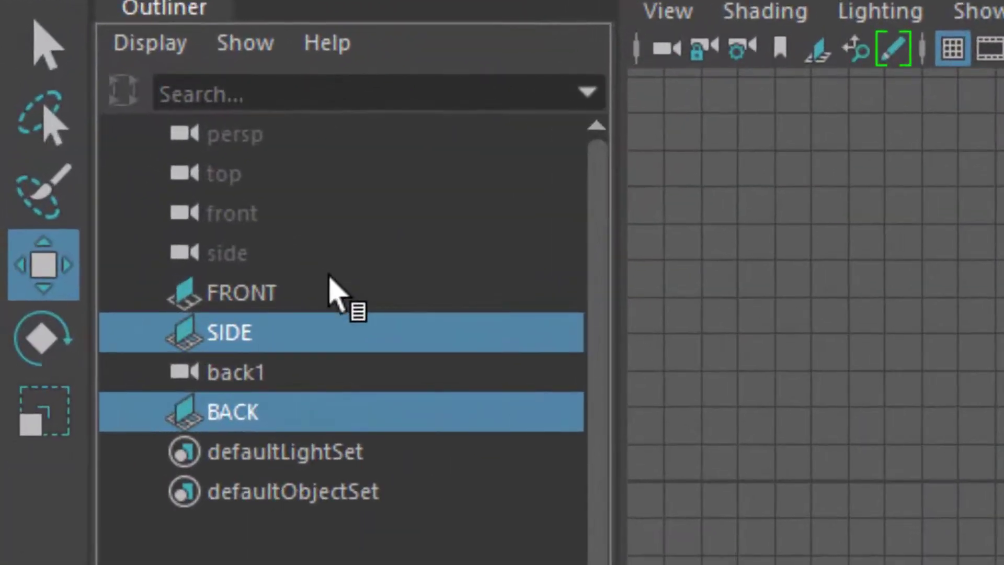
{"action": "left_click", "coordinate": [85, 164], "text": "ctrl"}
{"action": "left_click", "coordinate": [337, 293]}
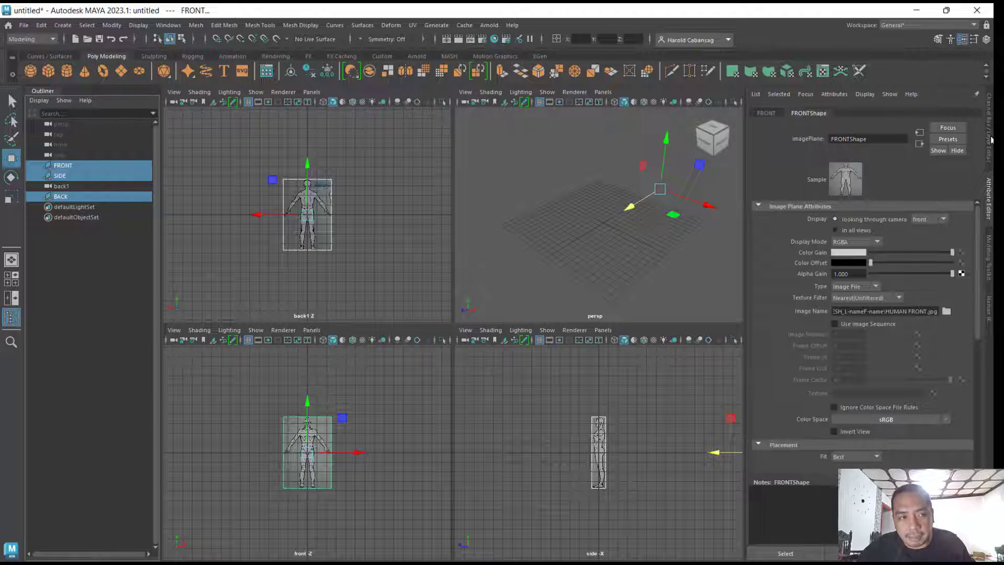
{"action": "left_click", "coordinate": [987, 40]}
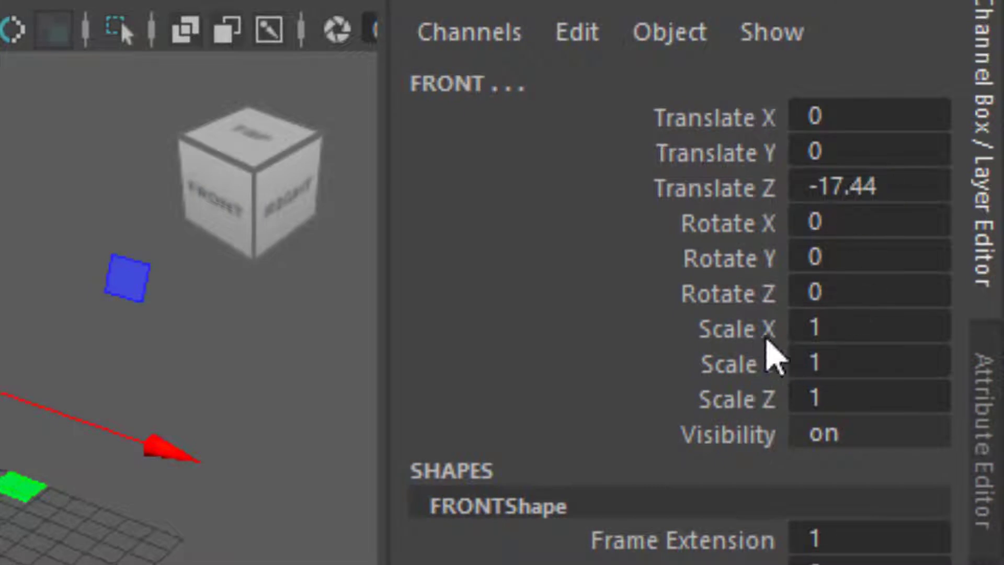
Set Scale X, Y and Z of the three image planes to 2.
{"action": "left_click", "coordinate": [845, 382]}
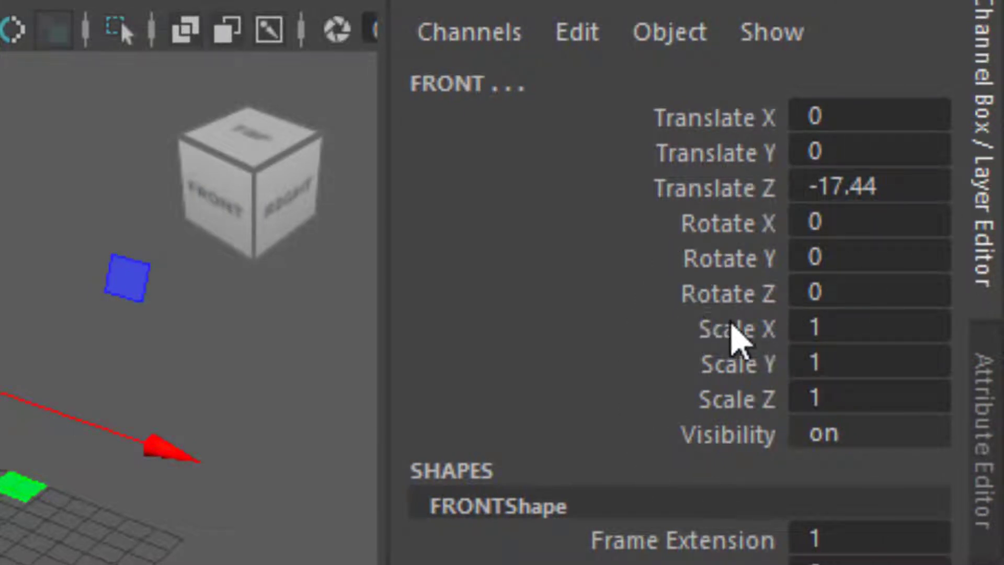
{"action": "left_click_drag", "start_coordinate": [784, 329], "coordinate": [887, 397]}
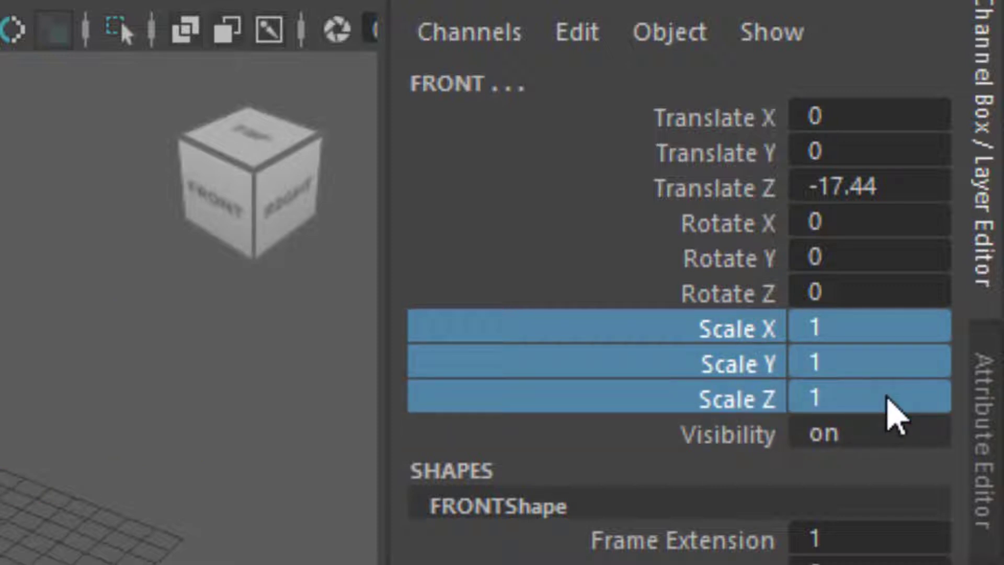
{"action": "double_click", "coordinate": [887, 397]}
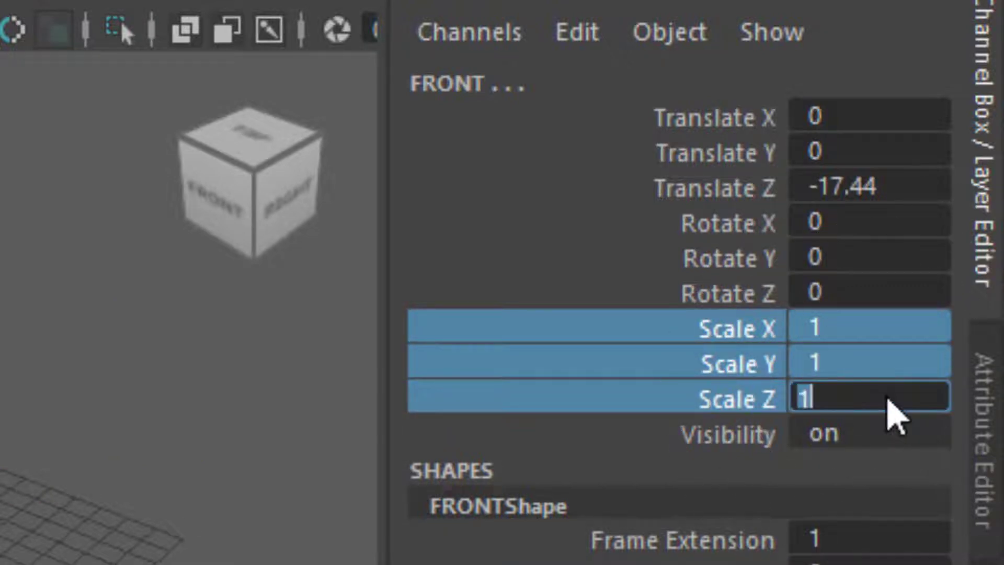
{"action": "left_click", "coordinate": [915, 403]}
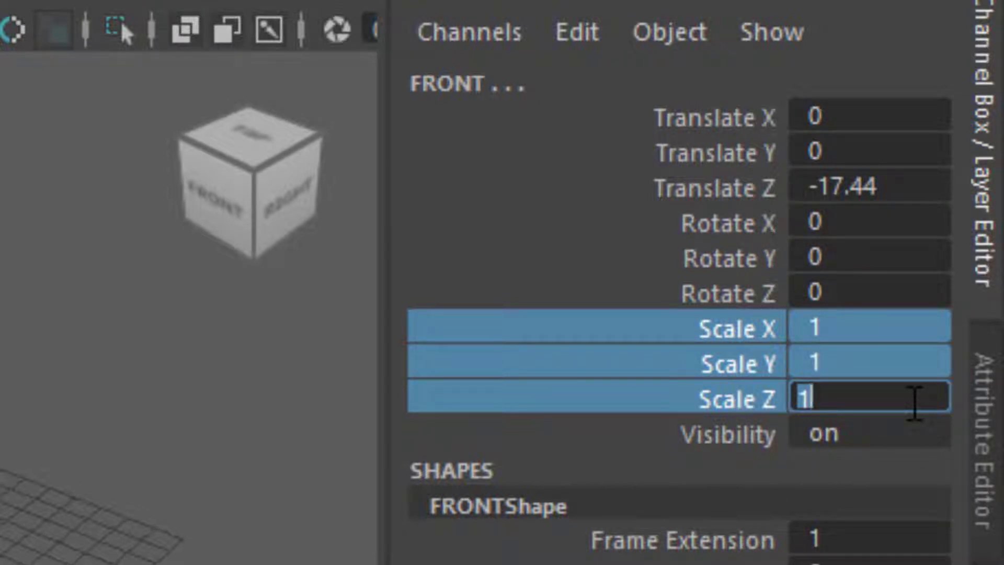
{"action": "type", "text": "2"}
{"action": "key", "text": "Return"}
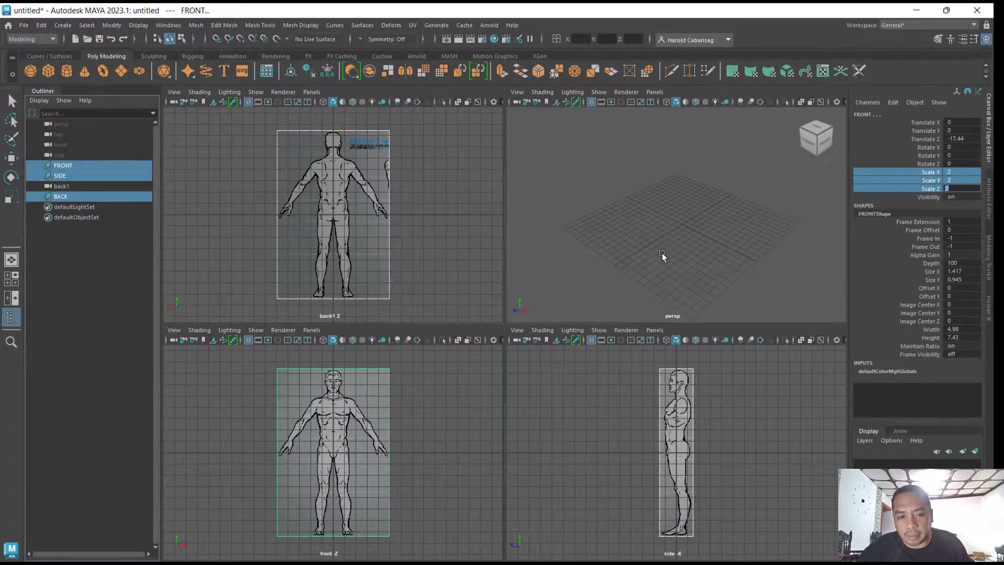
Raise the planes along Y to about 7.313 so the feet sit on the grid.
{"action": "left_click", "coordinate": [625, 271]}
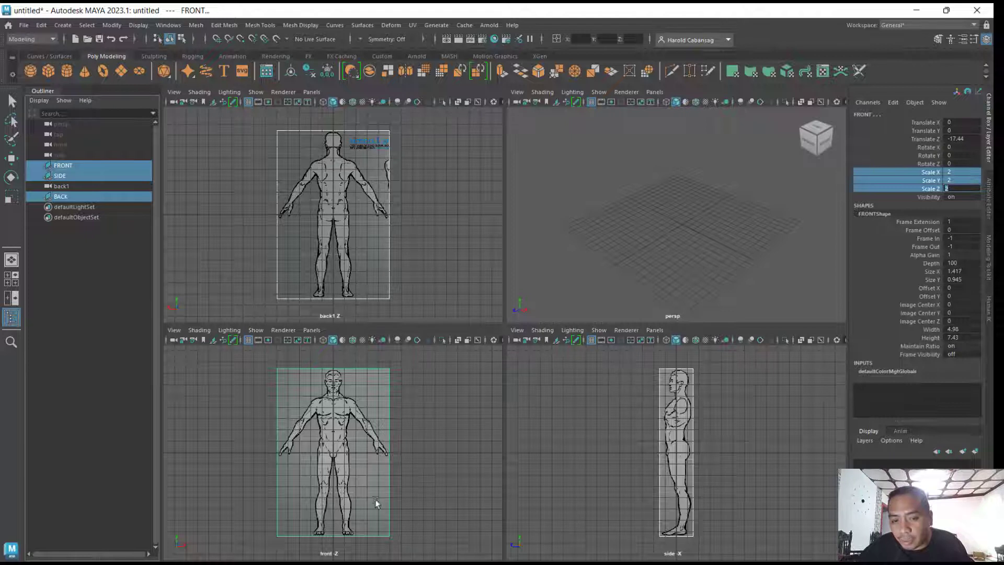
{"action": "left_click", "coordinate": [17, 159]}
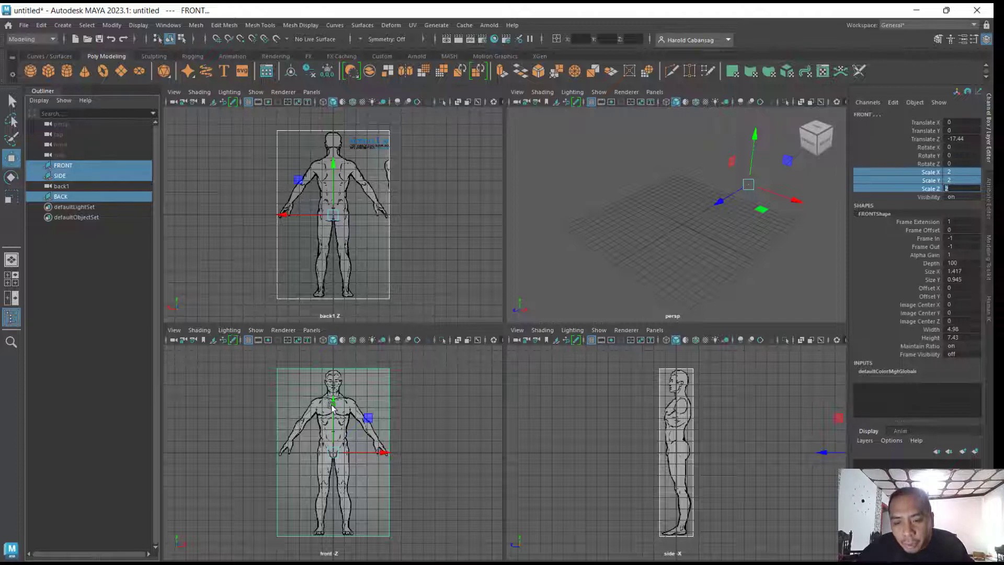
{"action": "left_click_drag", "start_coordinate": [332, 406], "coordinate": [352, 326]}
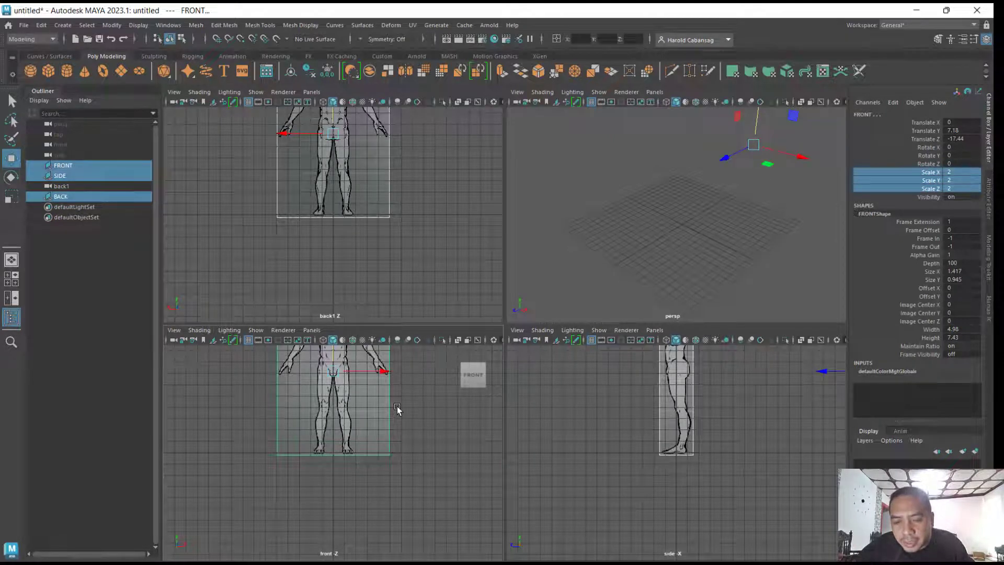
{"action": "key", "text": "space"}
{"action": "scroll", "coordinate": [536, 339], "scroll_direction": "up", "scroll_amount": 6}
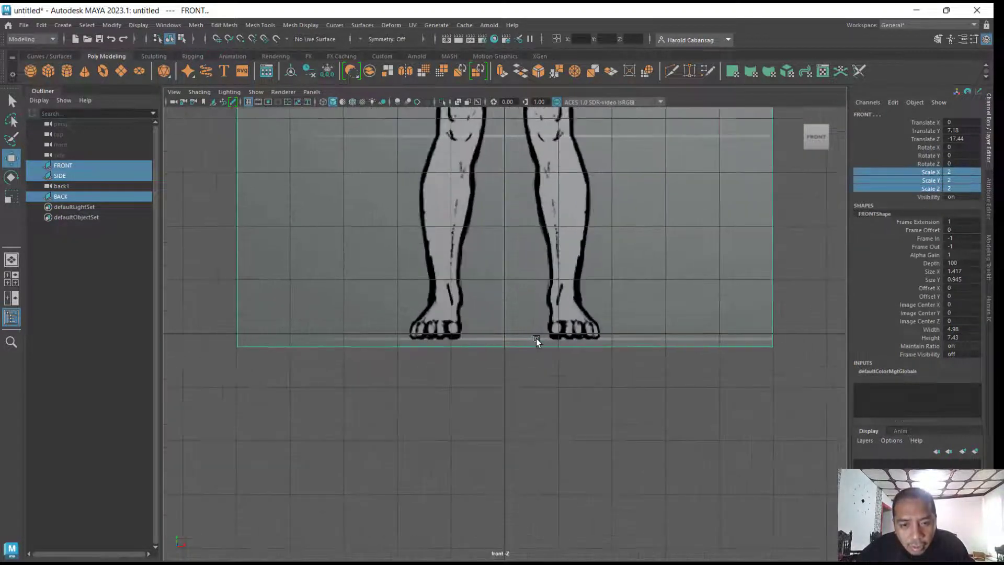
{"action": "scroll", "coordinate": [536, 339], "scroll_direction": "down", "scroll_amount": 5}
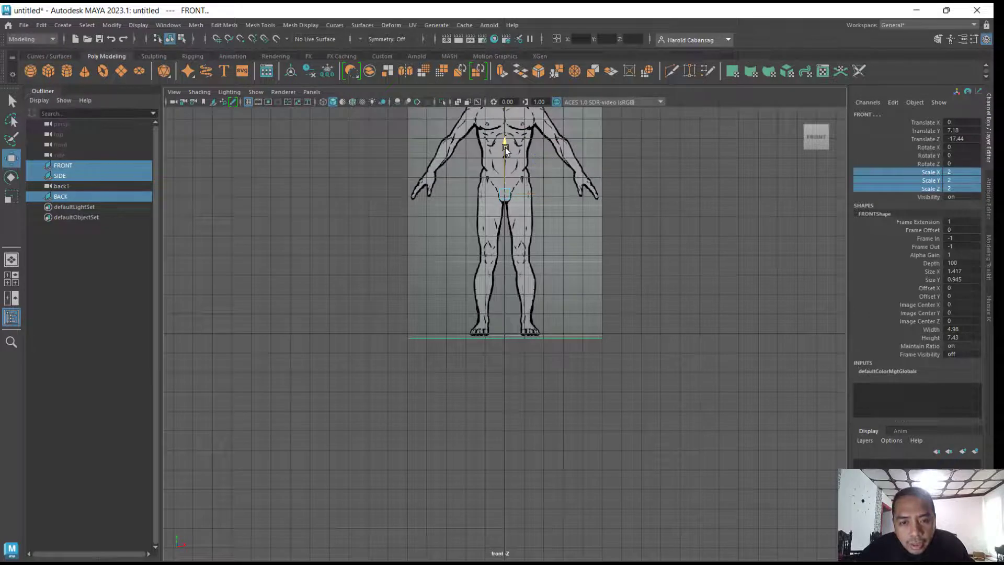
{"action": "left_click_drag", "start_coordinate": [506, 149], "coordinate": [509, 145]}
{"action": "scroll", "coordinate": [503, 353], "scroll_direction": "up", "scroll_amount": 3}
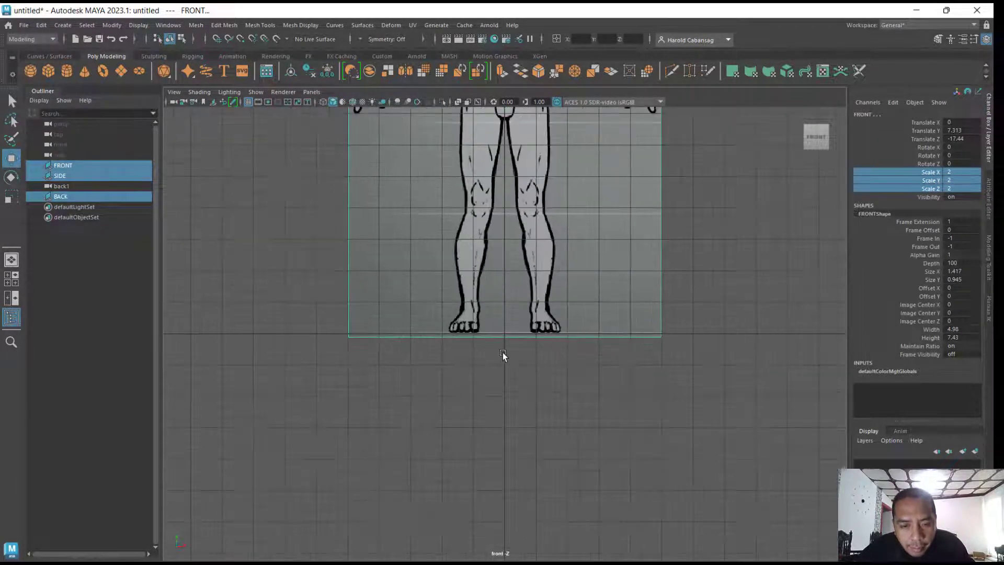
{"action": "scroll", "coordinate": [500, 346], "scroll_direction": "up", "scroll_amount": 4}
{"action": "scroll", "coordinate": [500, 346], "scroll_direction": "down", "scroll_amount": 7}
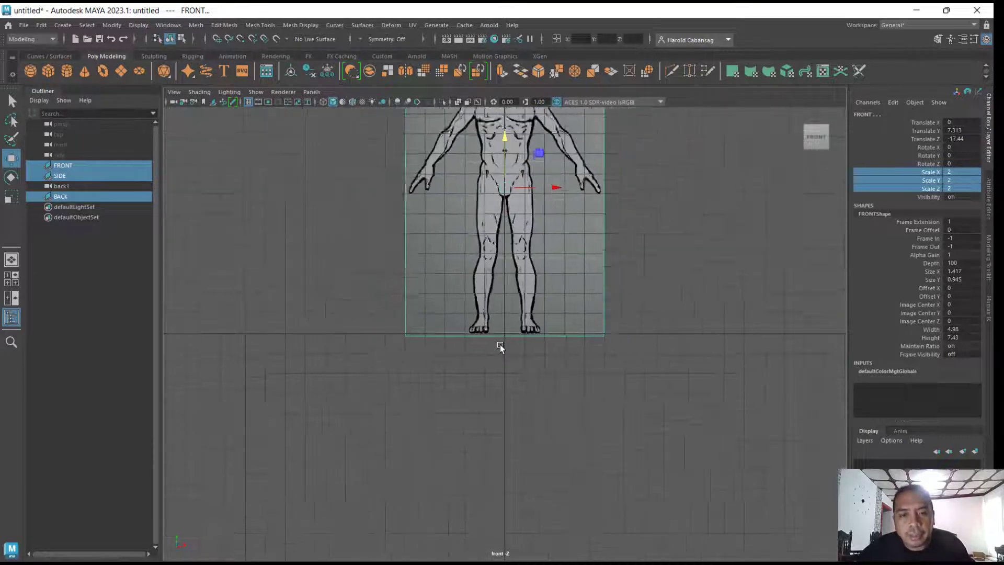
{"action": "scroll", "coordinate": [500, 346], "scroll_direction": "down", "scroll_amount": 3}
{"action": "key", "text": "space"}
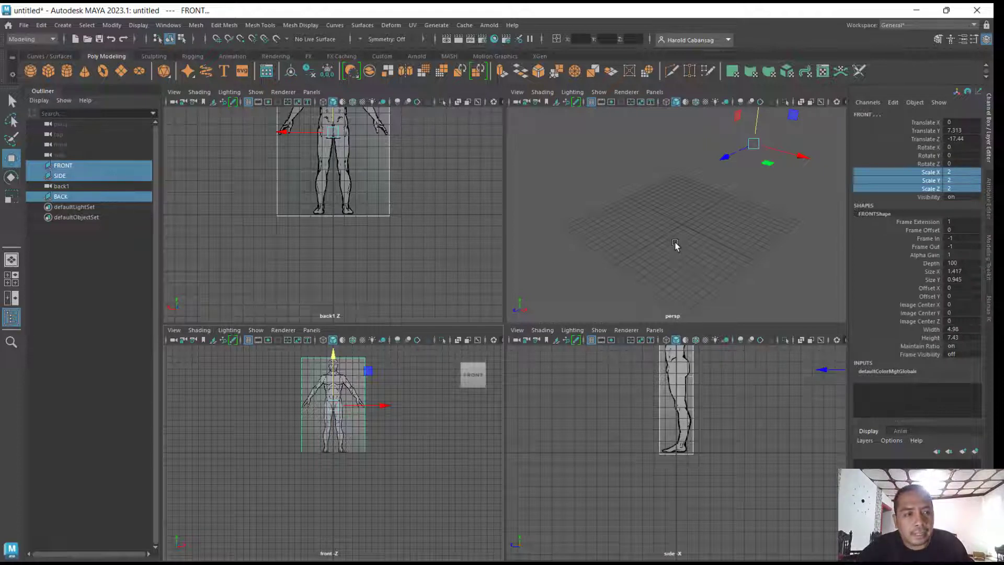
Select each of the FRONT, SIDE and BACK image planes in turn, then clear the selection.
{"action": "left_click", "coordinate": [675, 246]}
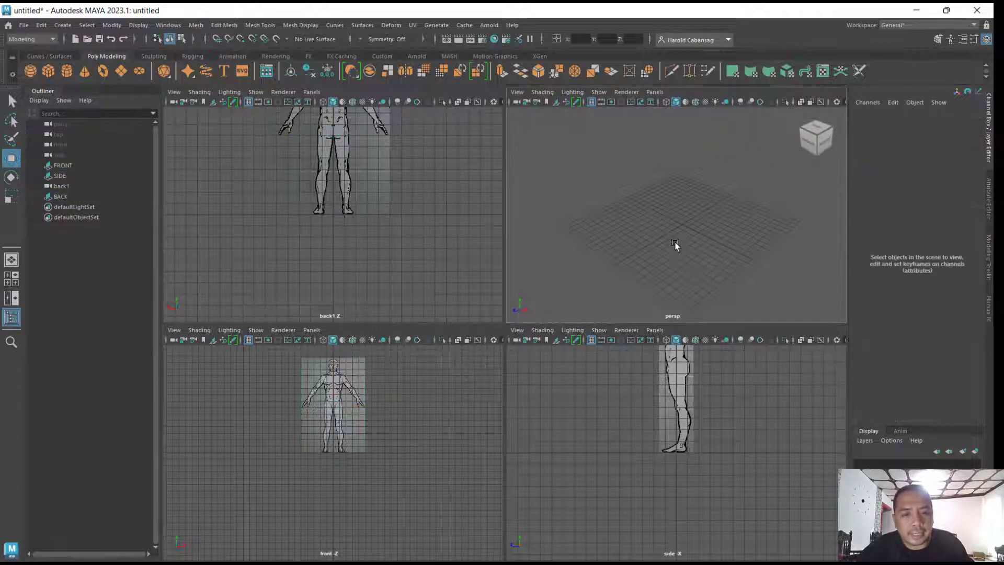
{"action": "left_click", "coordinate": [337, 386]}
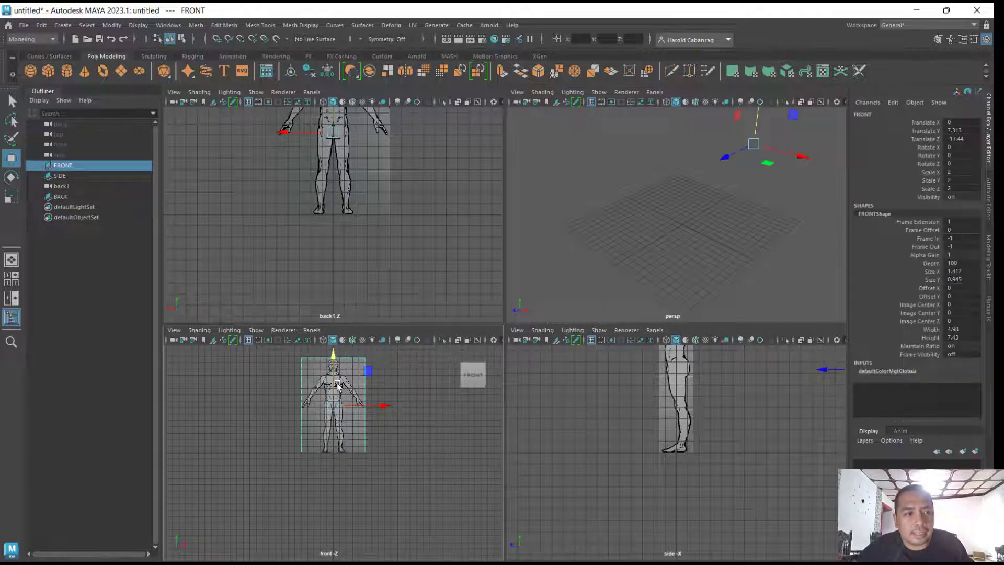
{"action": "left_click", "coordinate": [695, 384]}
{"action": "left_click", "coordinate": [692, 373]}
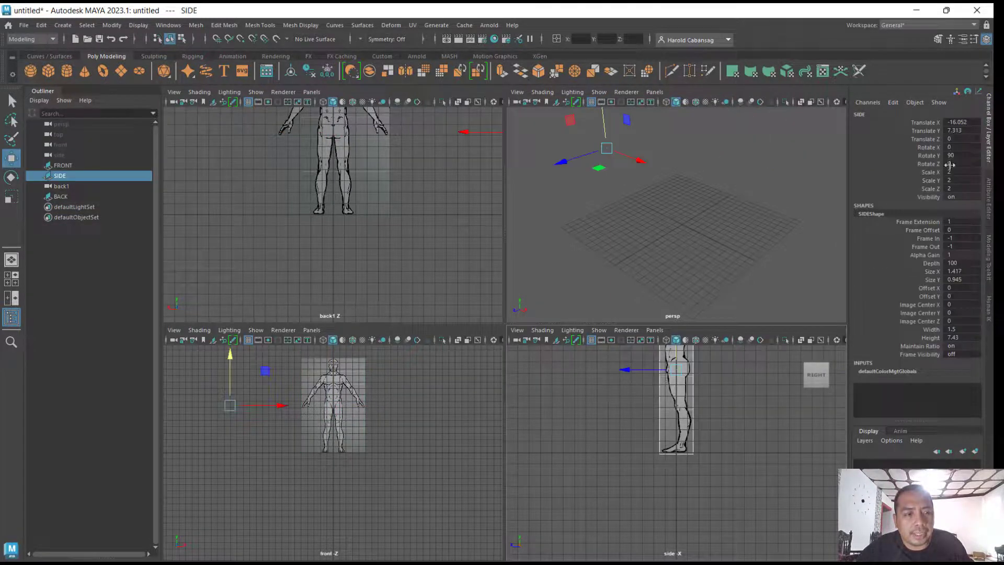
{"action": "left_click", "coordinate": [356, 176]}
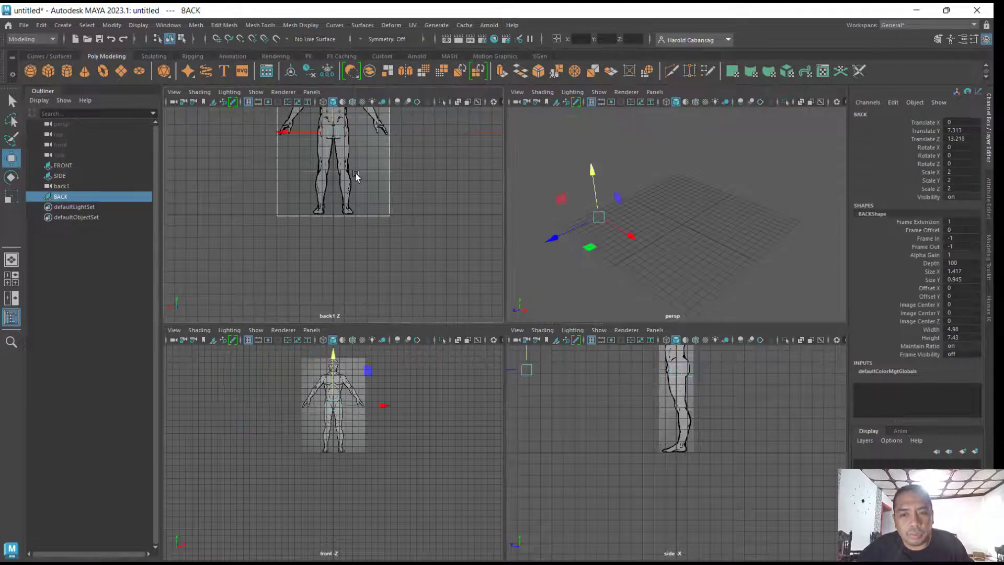
{"action": "left_click", "coordinate": [713, 225]}
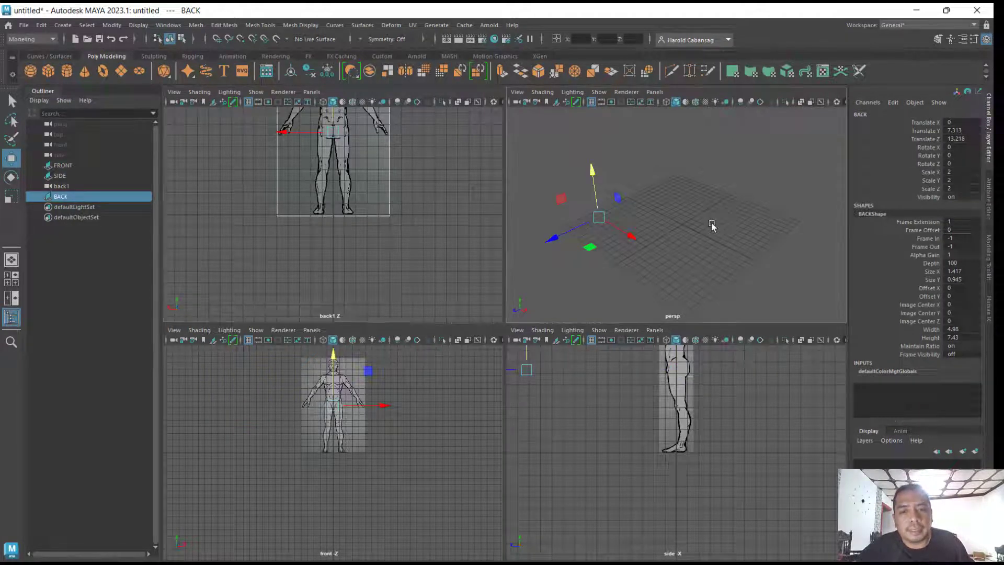
Turn off the grid in the back, front and side views.
{"action": "left_click", "coordinate": [451, 264]}
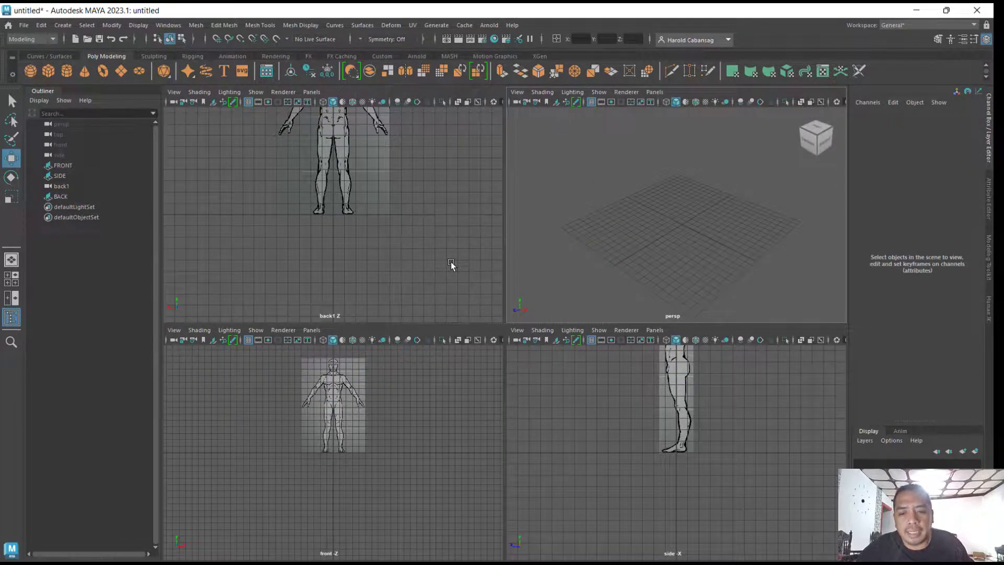
{"action": "left_click", "coordinate": [397, 257]}
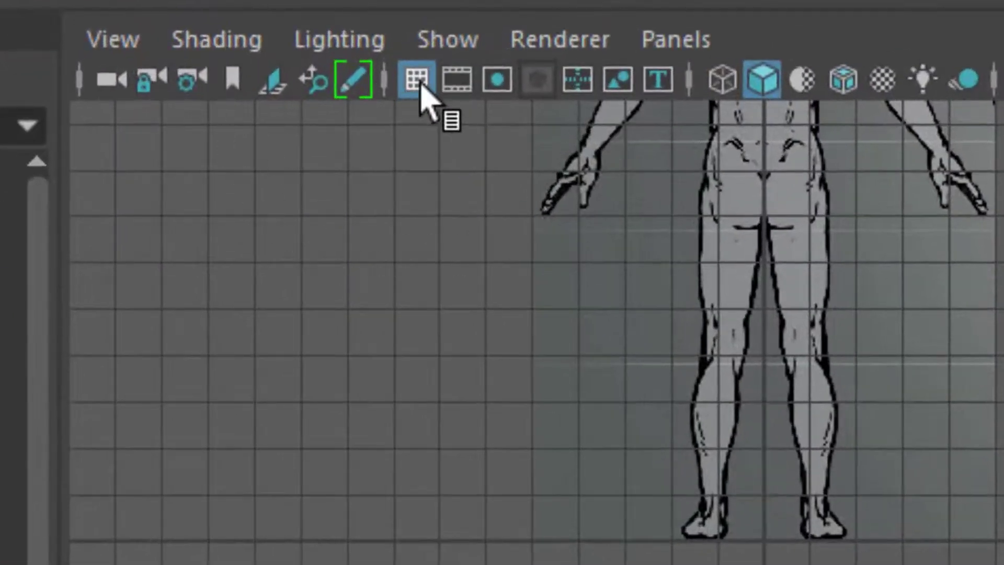
{"action": "left_click", "coordinate": [417, 81]}
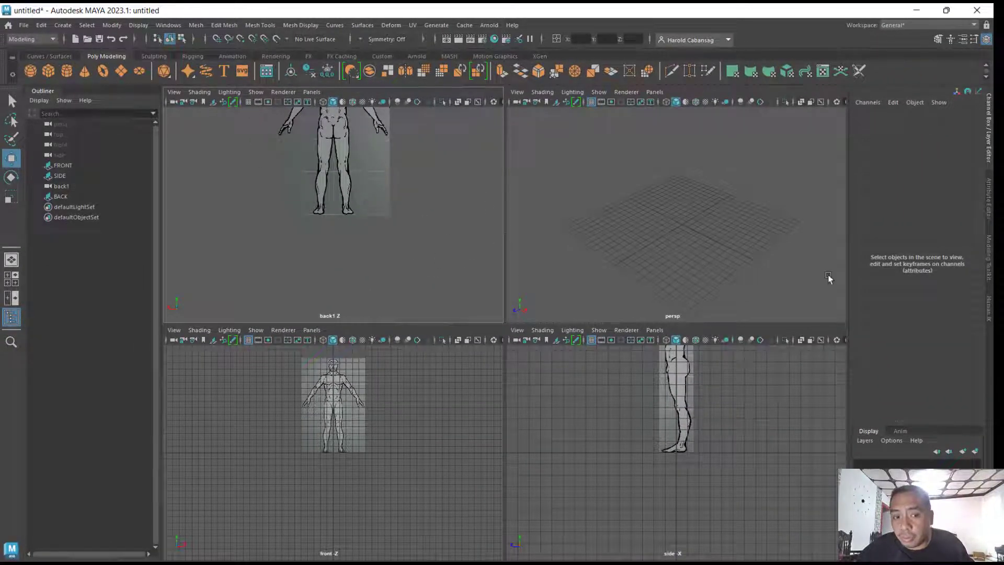
{"action": "left_click", "coordinate": [711, 262]}
{"action": "left_click", "coordinate": [710, 262]}
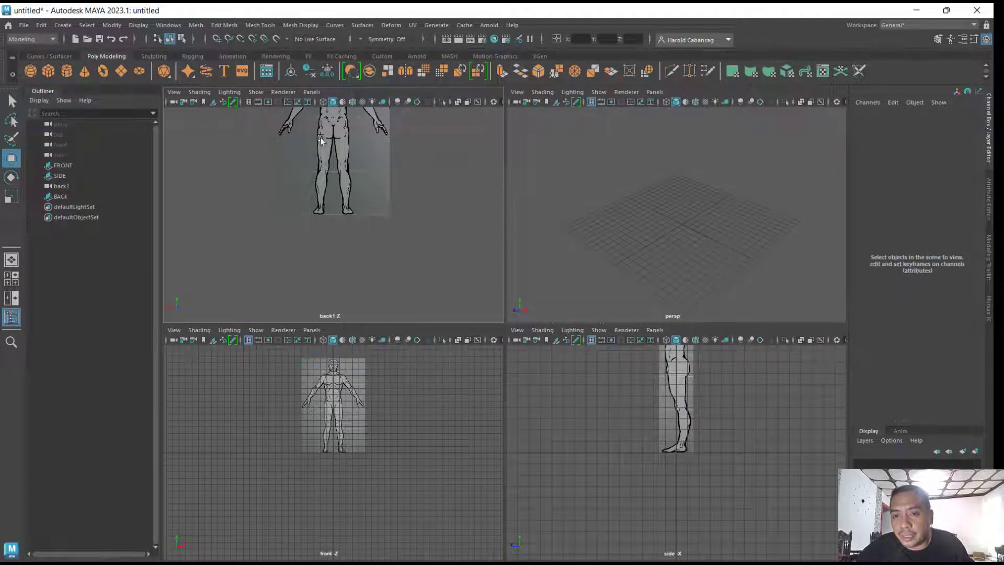
{"action": "left_click", "coordinate": [248, 340]}
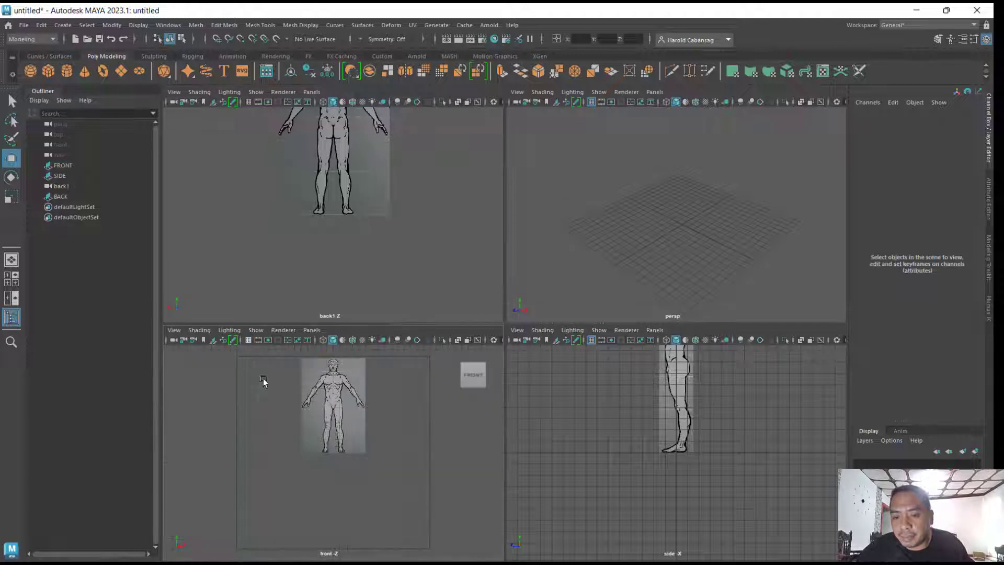
{"action": "left_click", "coordinate": [307, 430]}
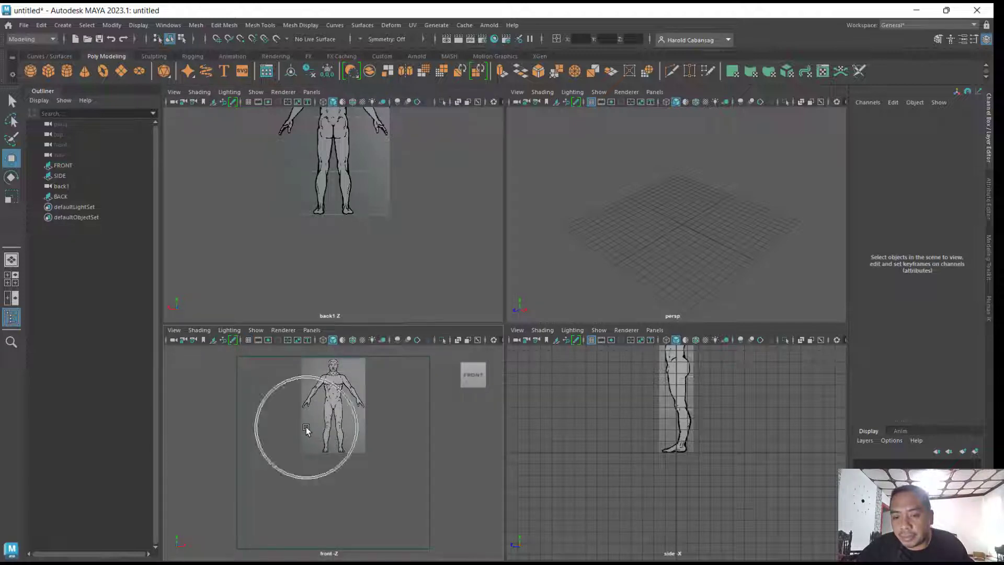
{"action": "left_click", "coordinate": [591, 340]}
{"action": "left_click", "coordinate": [561, 436]}
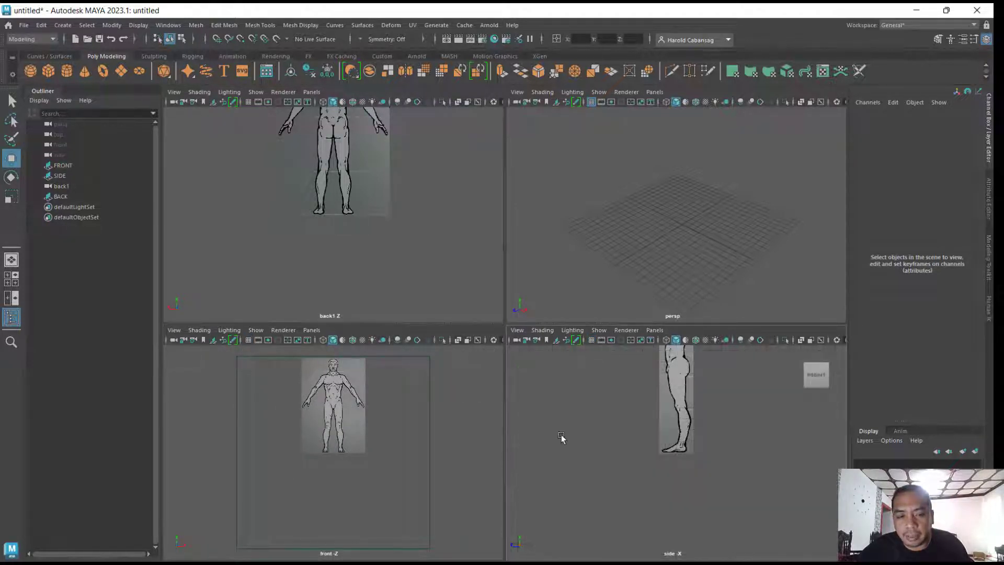
Select the back1 camera's frame in the front view.
{"action": "left_click", "coordinate": [468, 468]}
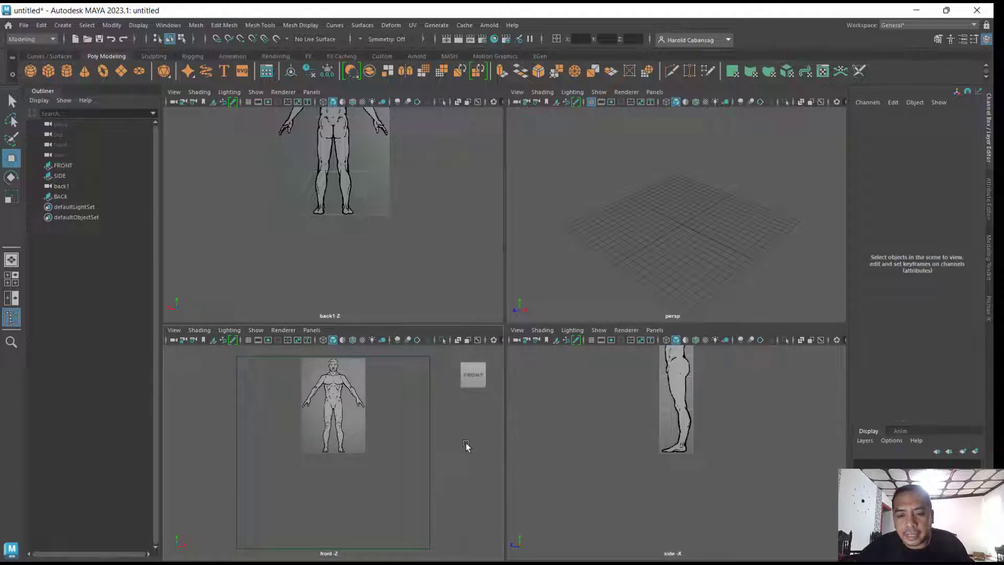
{"action": "left_click", "coordinate": [431, 437]}
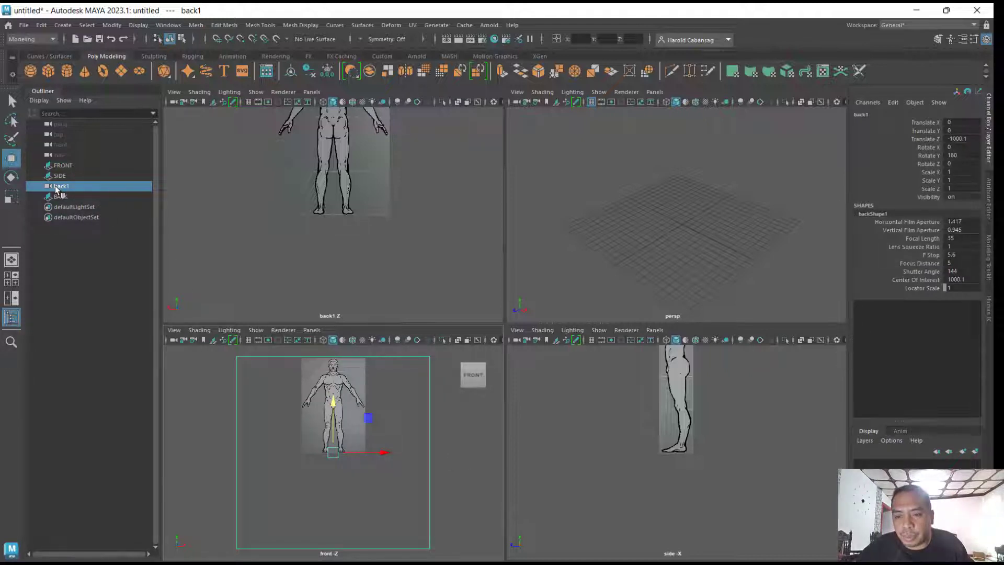
{"action": "left_click", "coordinate": [471, 469]}
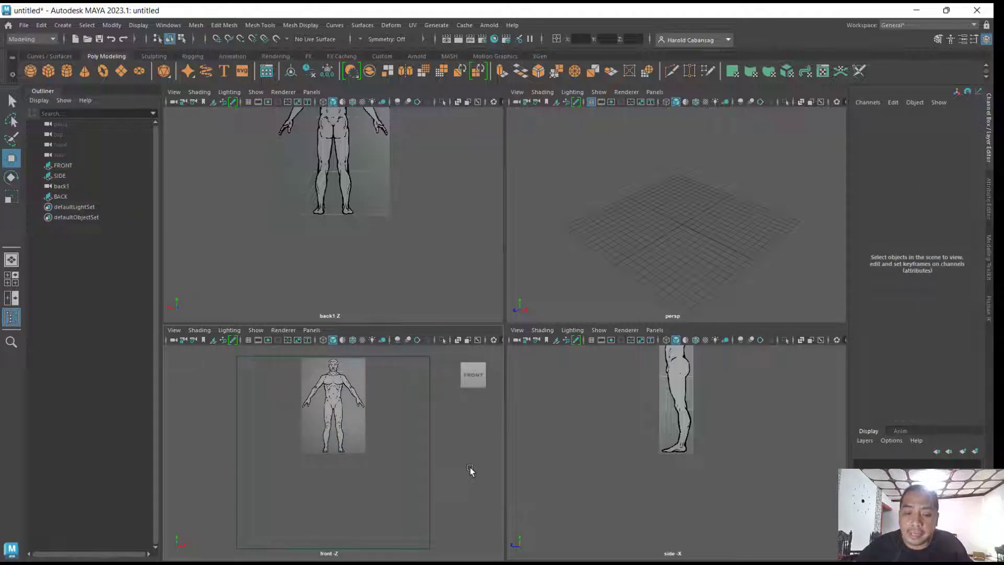
{"action": "left_click_drag", "start_coordinate": [459, 469], "coordinate": [392, 547]}
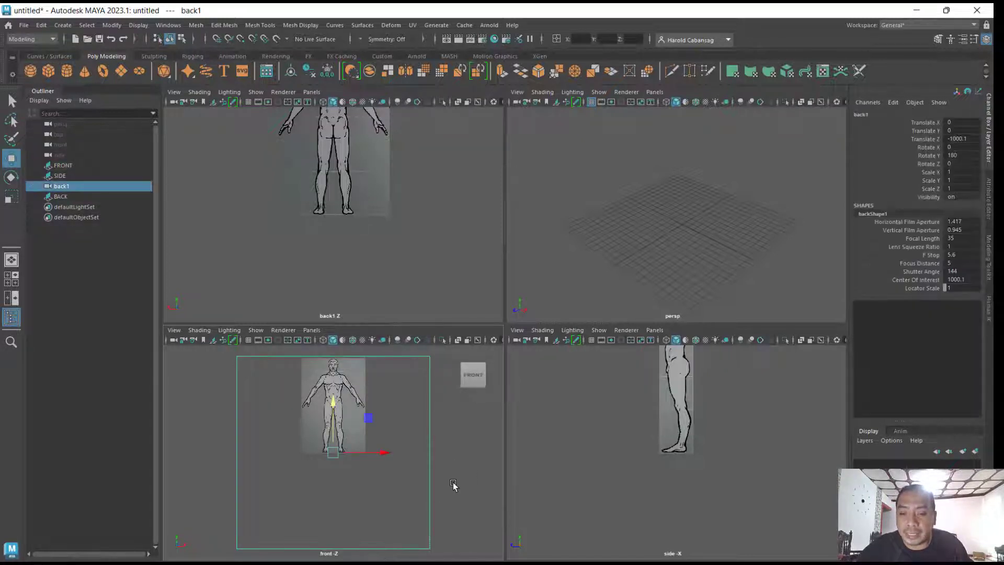
{"action": "left_click", "coordinate": [454, 484]}
{"action": "left_click", "coordinate": [454, 470]}
{"action": "left_click", "coordinate": [451, 468]}
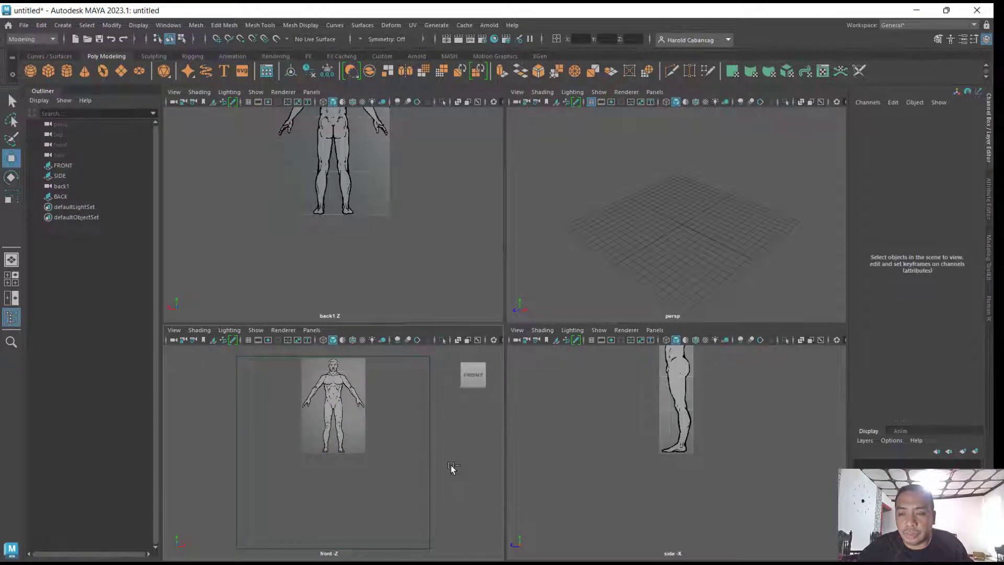
{"action": "left_click", "coordinate": [452, 467]}
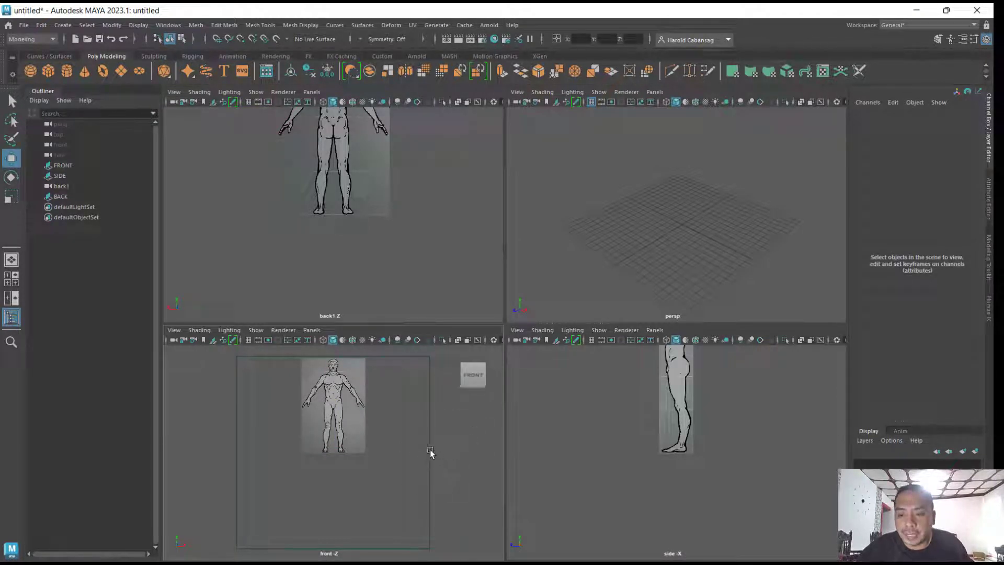
{"action": "left_click", "coordinate": [430, 450]}
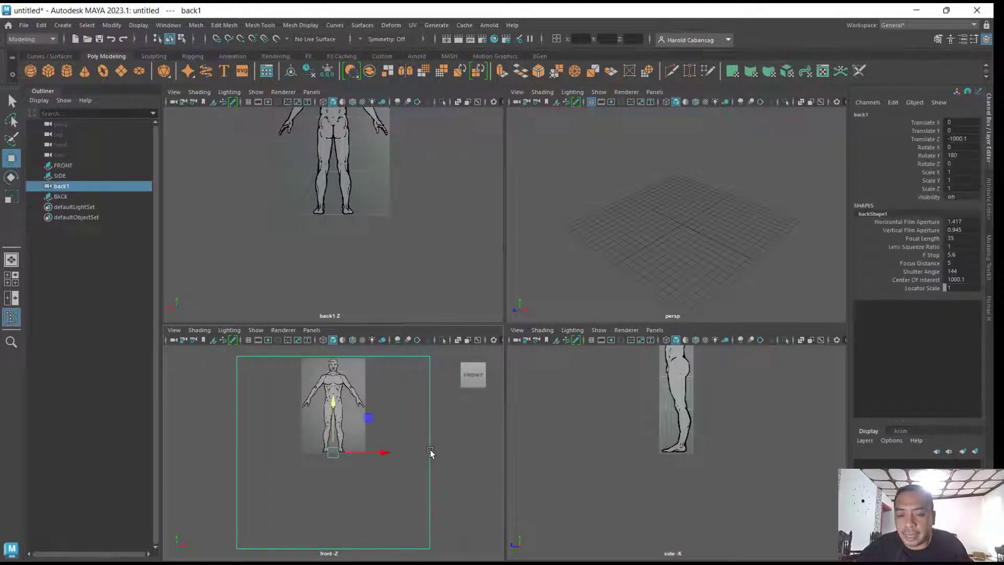
Hide the selected back1 camera with Display > Hide > Hide Selection.
{"action": "left_click", "coordinate": [139, 25]}
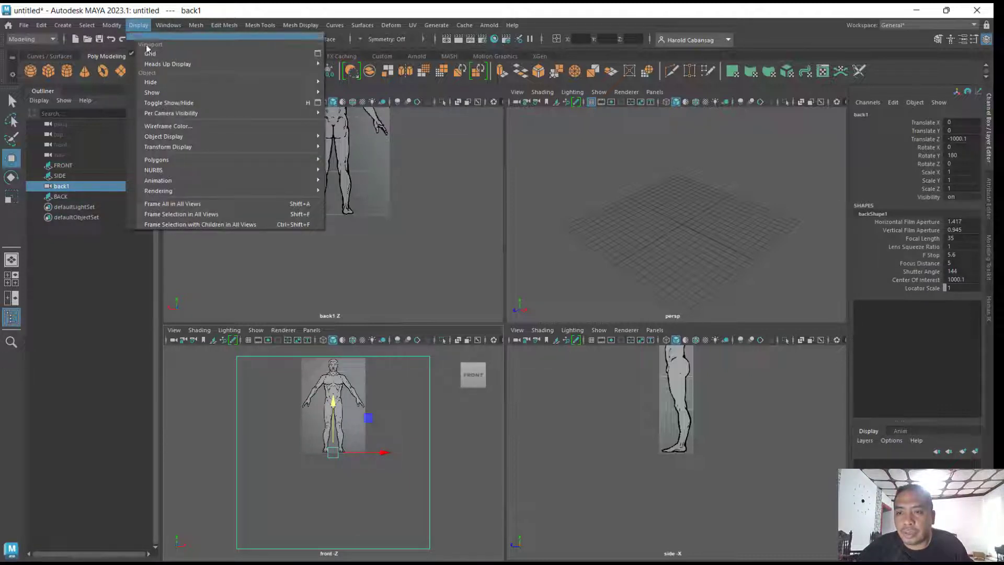
{"action": "left_click", "coordinate": [160, 82]}
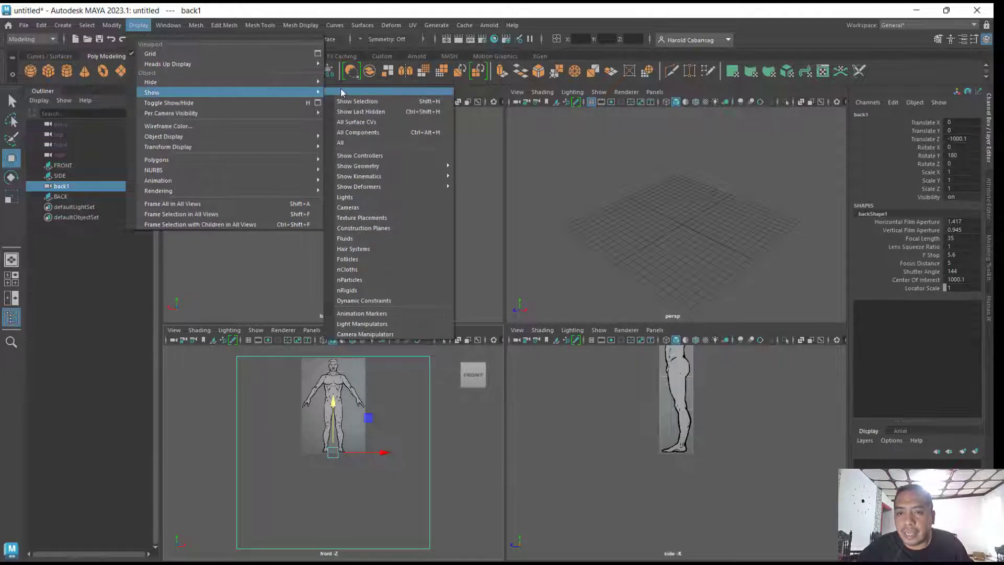
{"action": "left_click", "coordinate": [397, 84]}
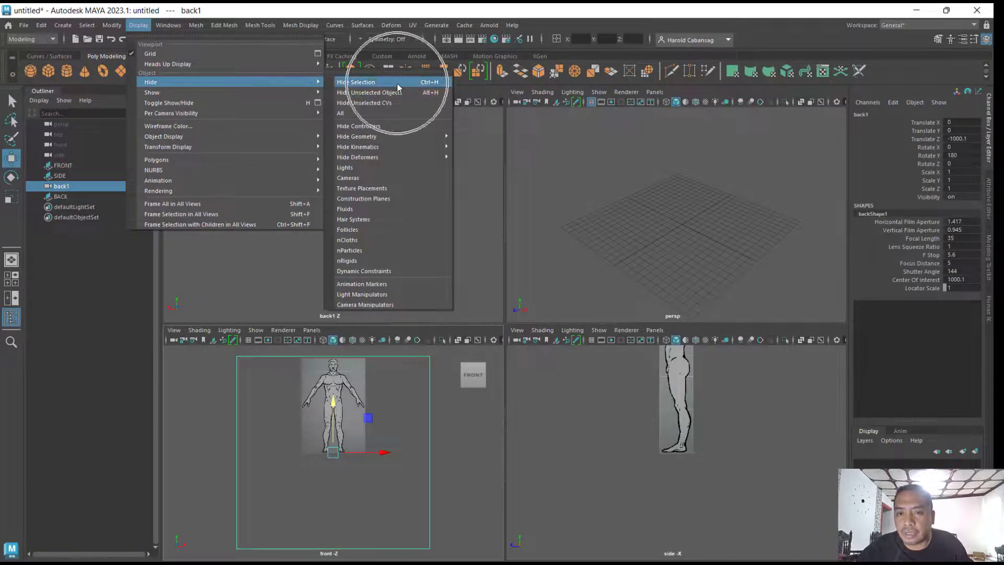
{"action": "left_click", "coordinate": [436, 84]}
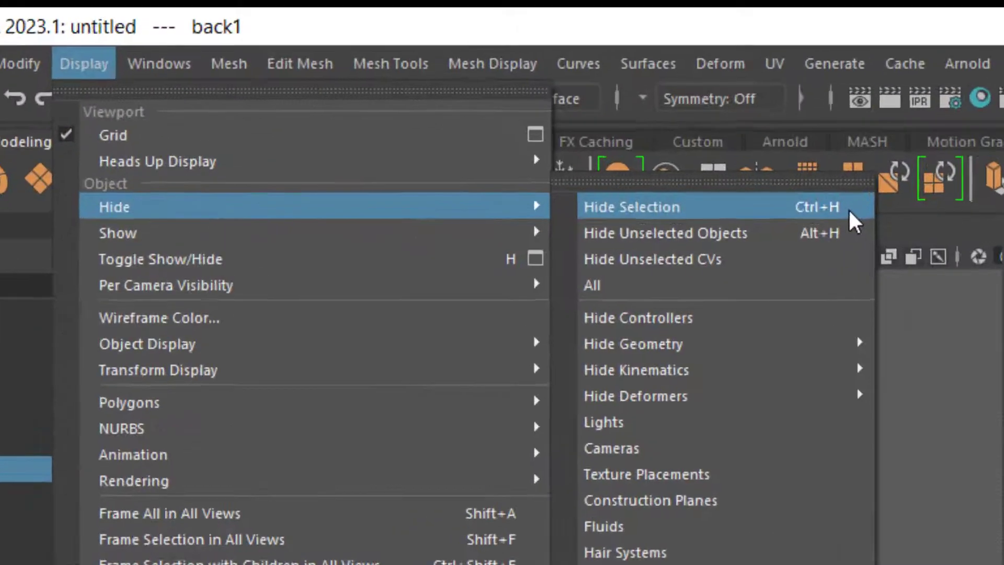
{"action": "left_click", "coordinate": [441, 83]}
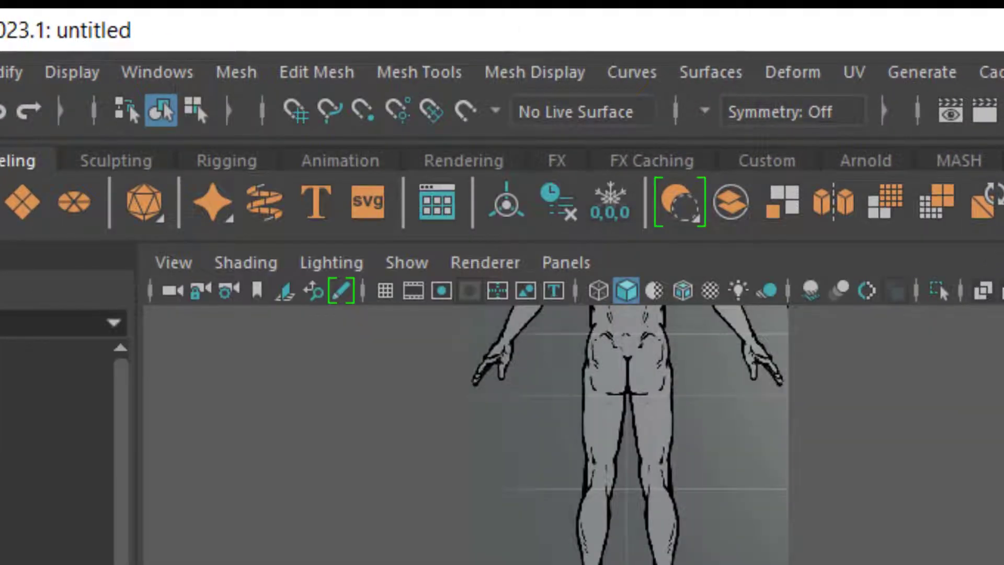
Check the persp, top, front, side and back1 cameras in the Outliner.
{"action": "left_click", "coordinate": [53, 354]}
{"action": "left_click", "coordinate": [53, 382]}
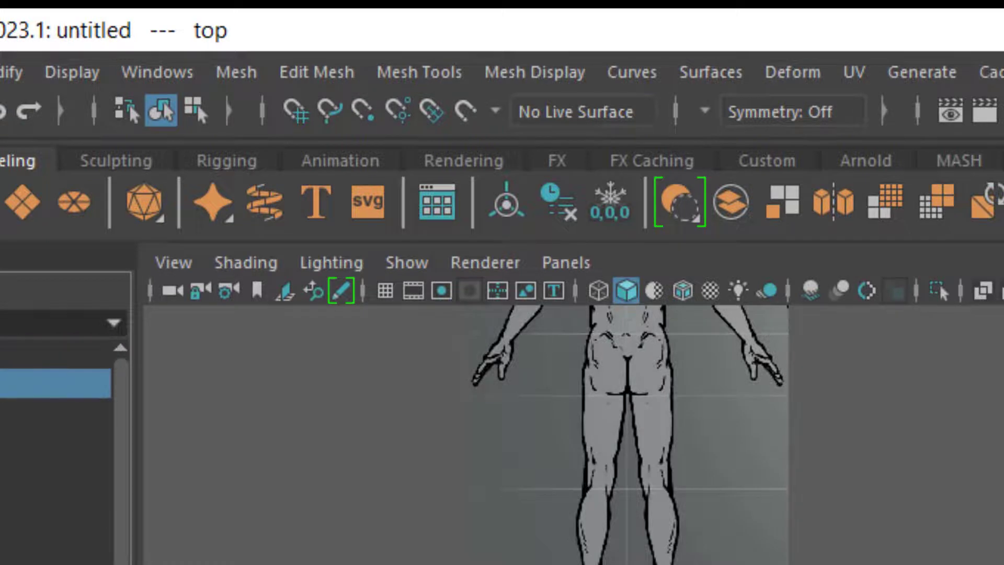
{"action": "left_click", "coordinate": [52, 412]}
{"action": "left_click", "coordinate": [52, 443]}
{"action": "left_click", "coordinate": [52, 530]}
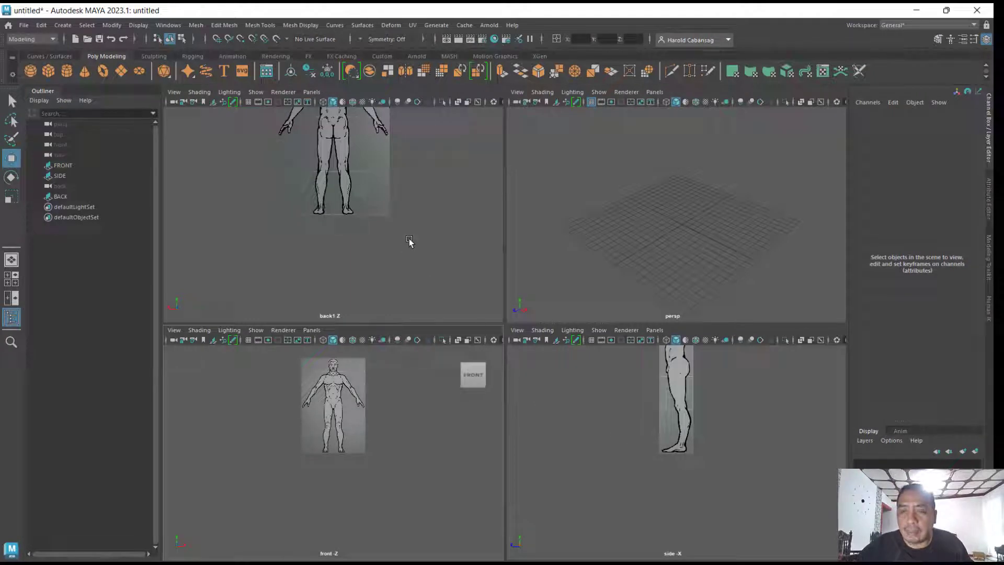
{"action": "left_click", "coordinate": [23, 25]}
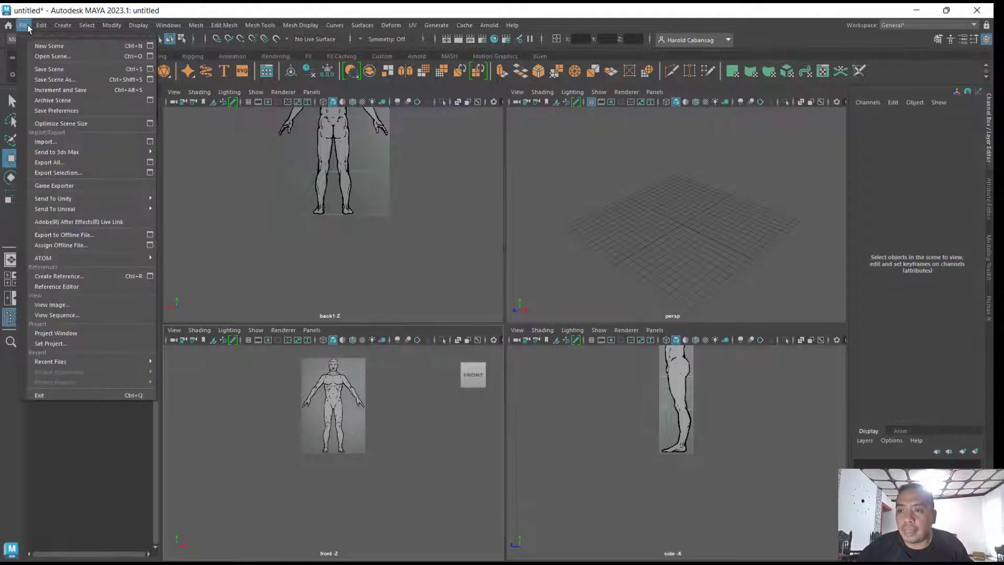
Save the scene as BASE_MESH.mb in Desktop/BASE_MESH_L-nameF-name.
{"action": "left_click", "coordinate": [67, 69]}
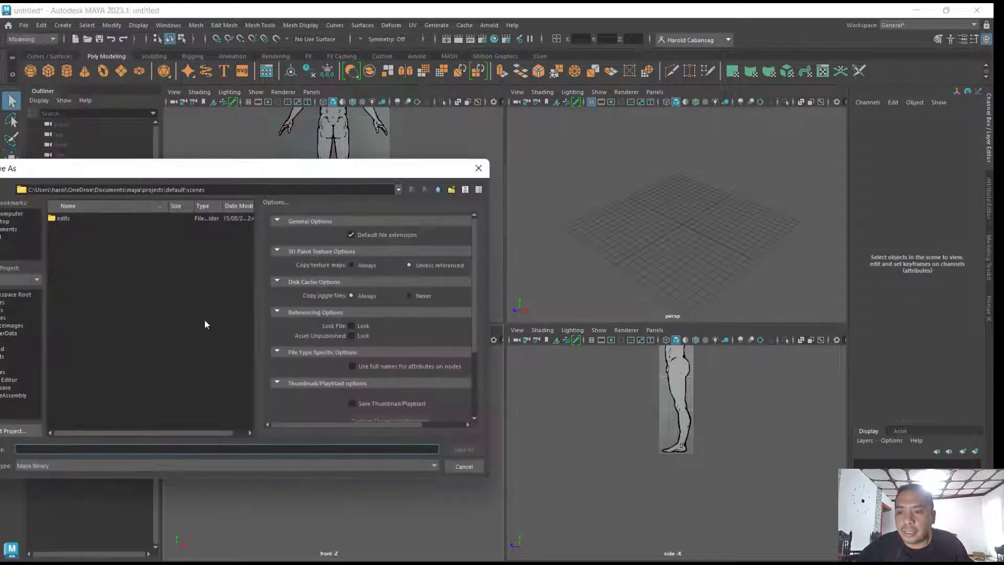
{"action": "left_click_drag", "start_coordinate": [54, 169], "coordinate": [125, 156]}
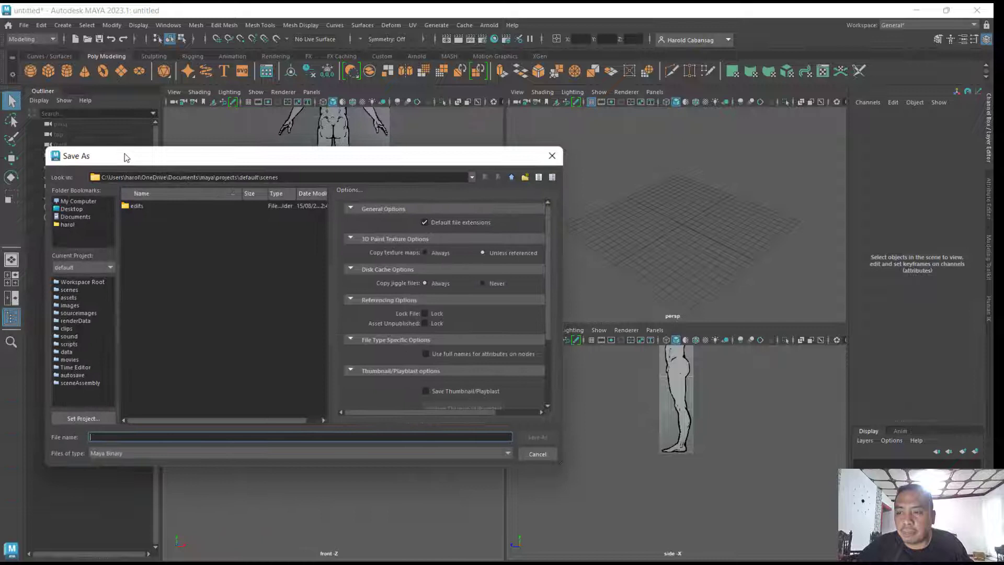
{"action": "left_click", "coordinate": [72, 209]}
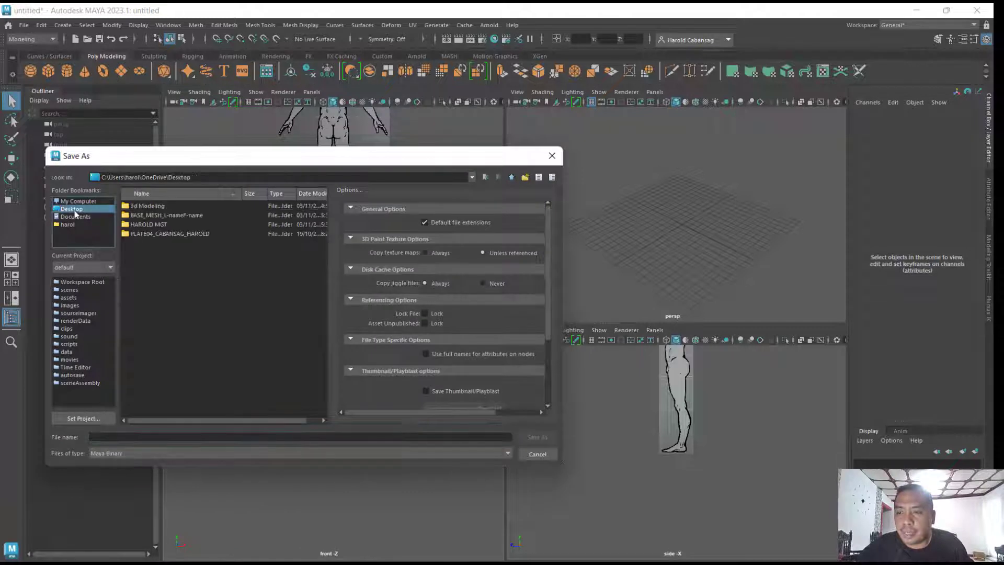
{"action": "double_click", "coordinate": [178, 216]}
{"action": "left_click", "coordinate": [119, 440]}
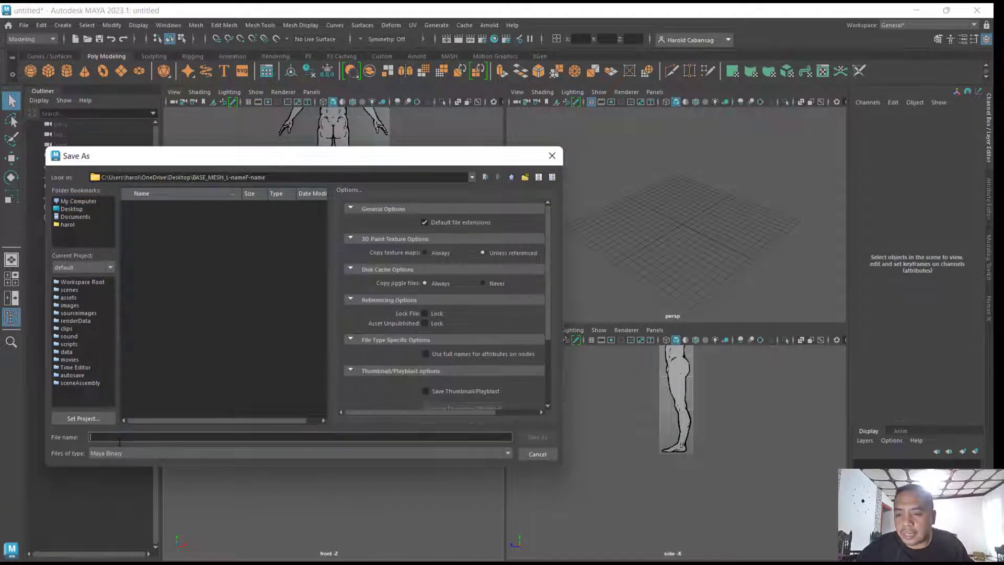
{"action": "type", "text": "BASE_MESH"}
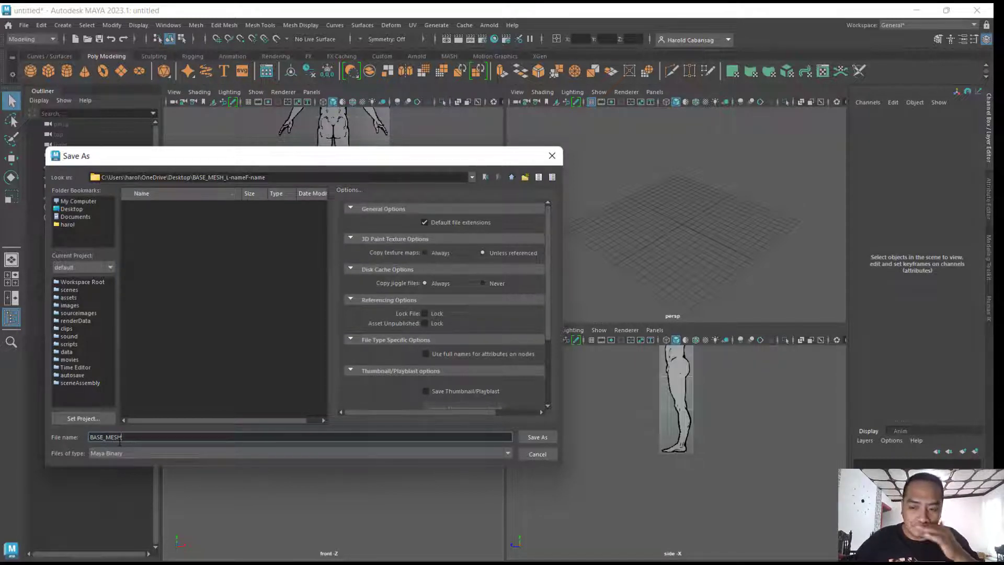
{"action": "left_click", "coordinate": [526, 437]}
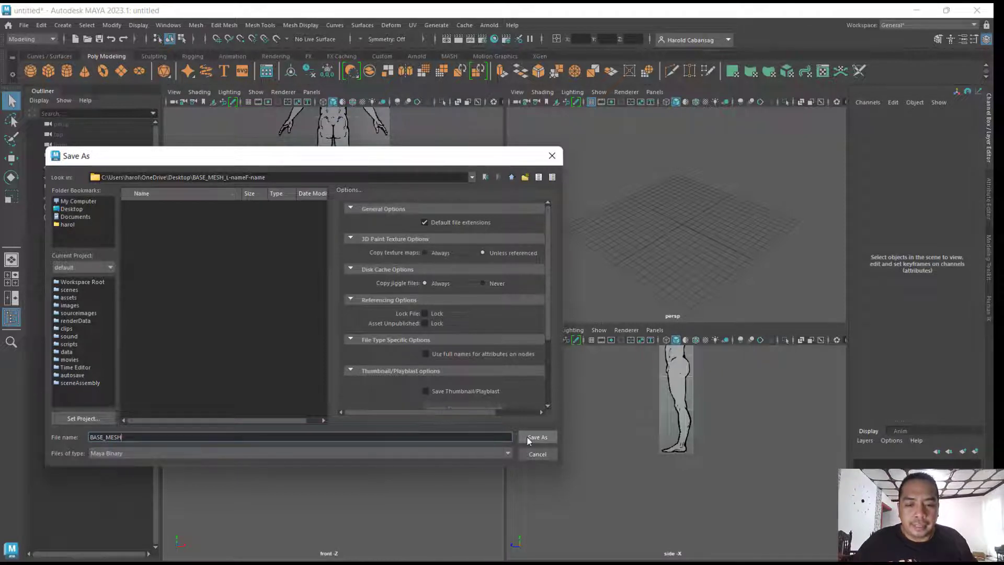
{"action": "left_click", "coordinate": [536, 437]}
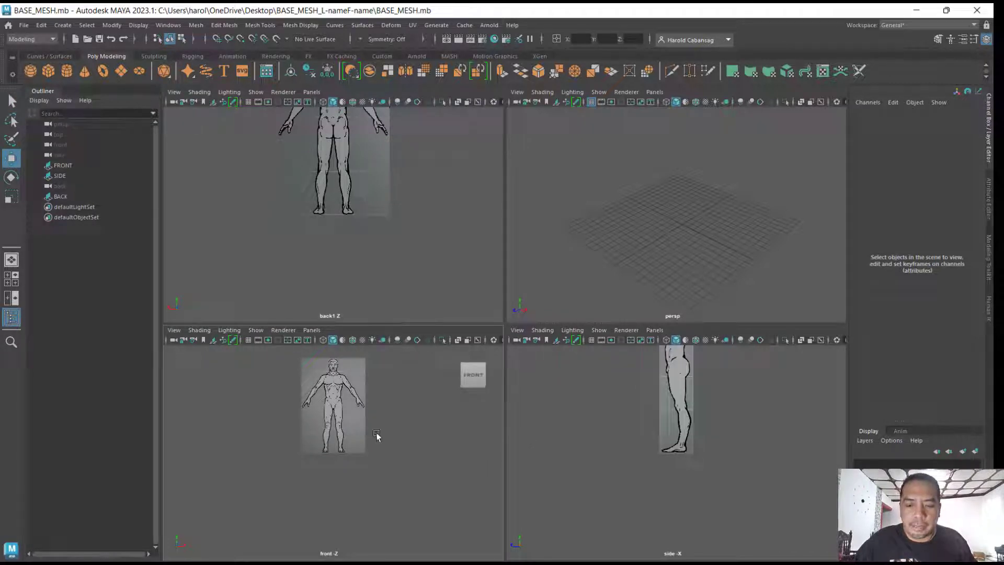
Frame the back, front and side views on their image planes, then save with Ctrl+S.
{"action": "key", "text": "f"}
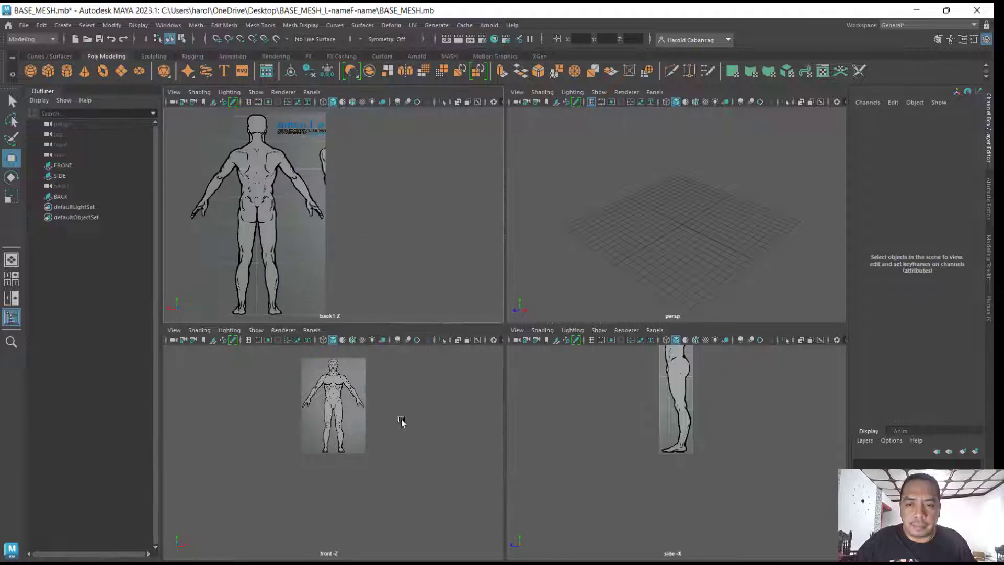
{"action": "left_click", "coordinate": [271, 233]}
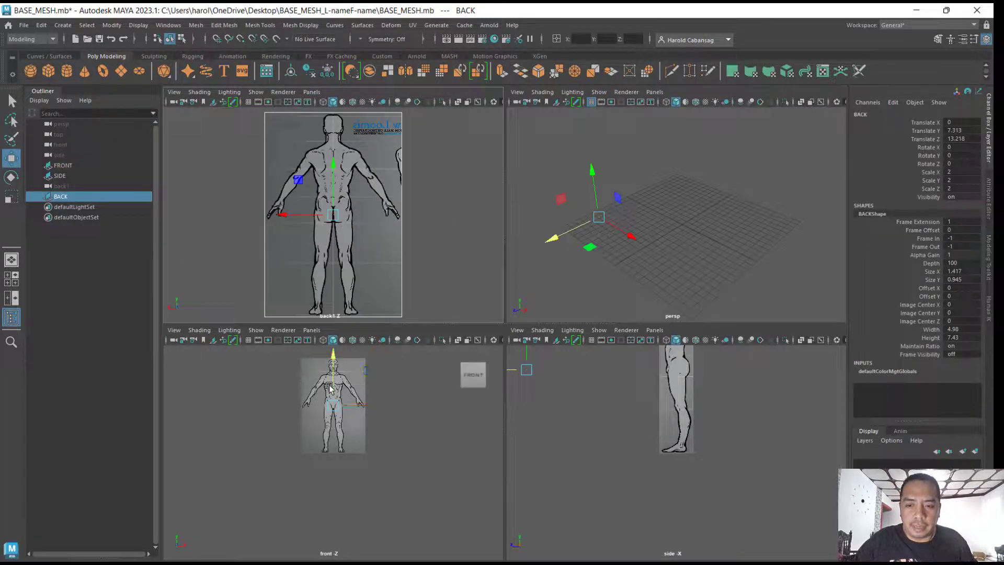
{"action": "key", "text": "f"}
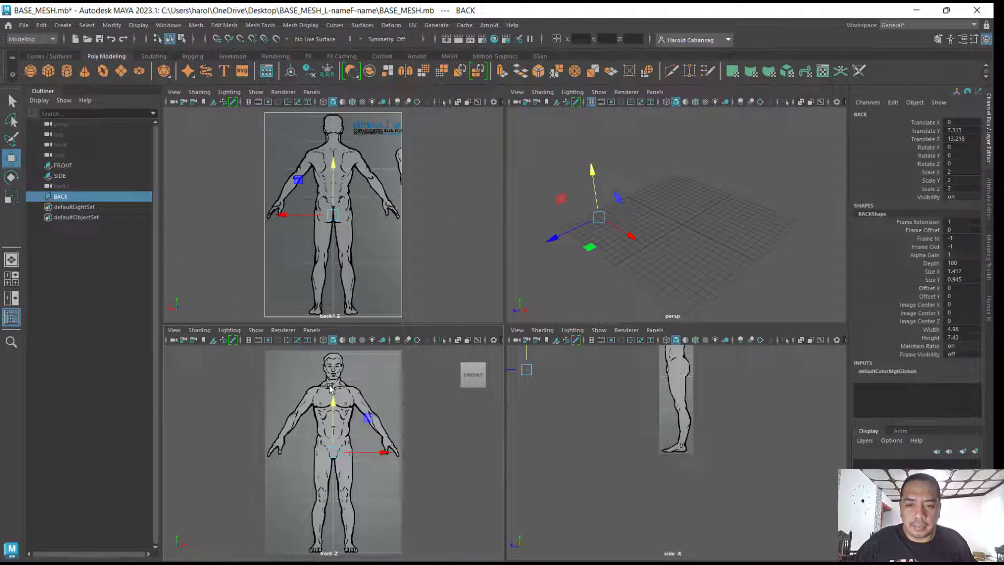
{"action": "left_click", "coordinate": [671, 386]}
{"action": "key", "text": "f"}
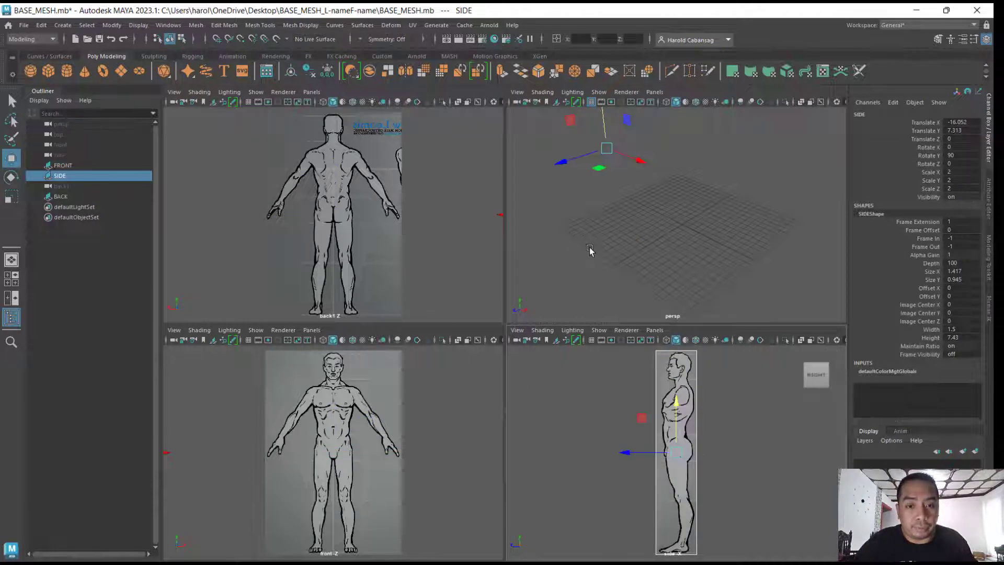
{"action": "left_click", "coordinate": [589, 247]}
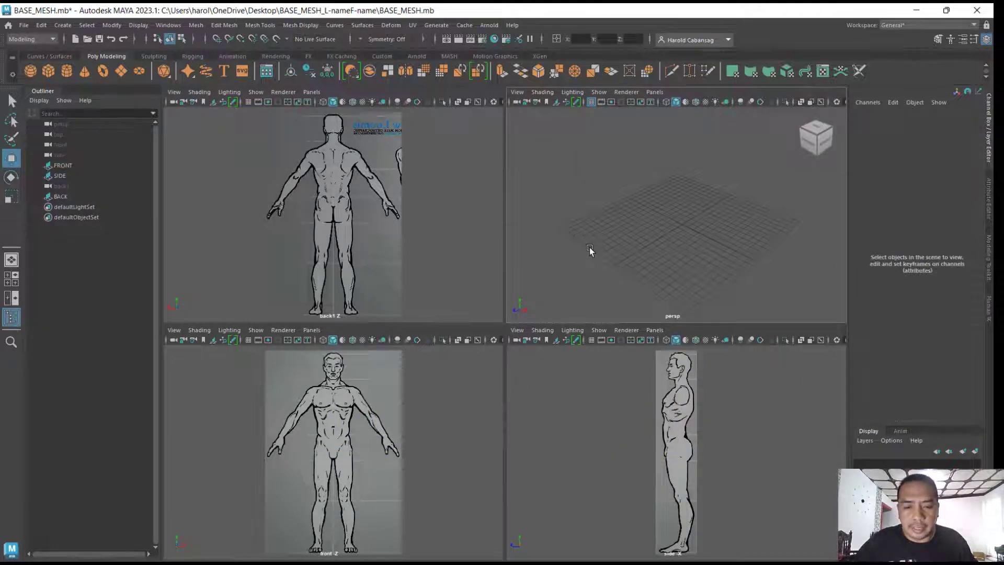
{"action": "key", "text": "ctrl+s"}
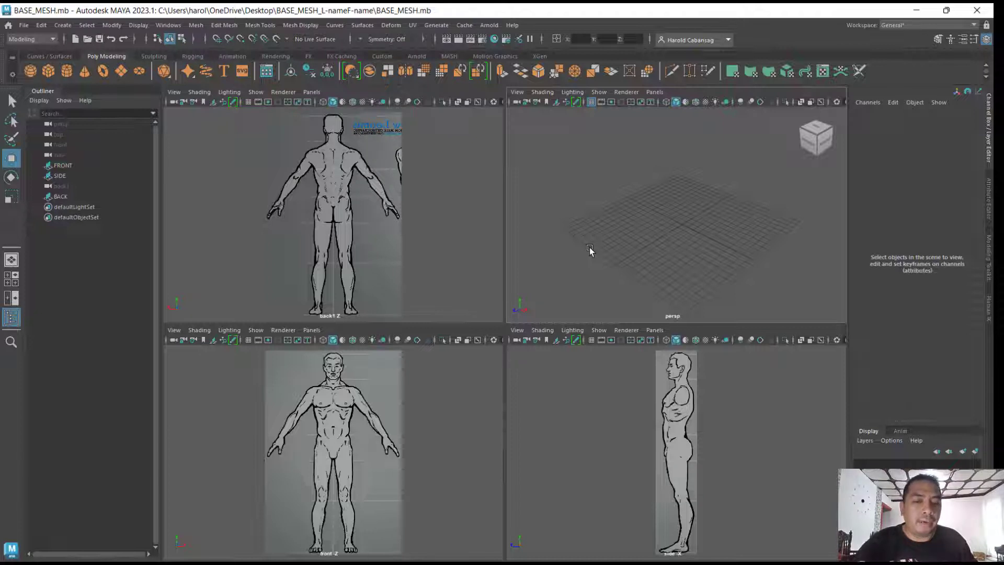